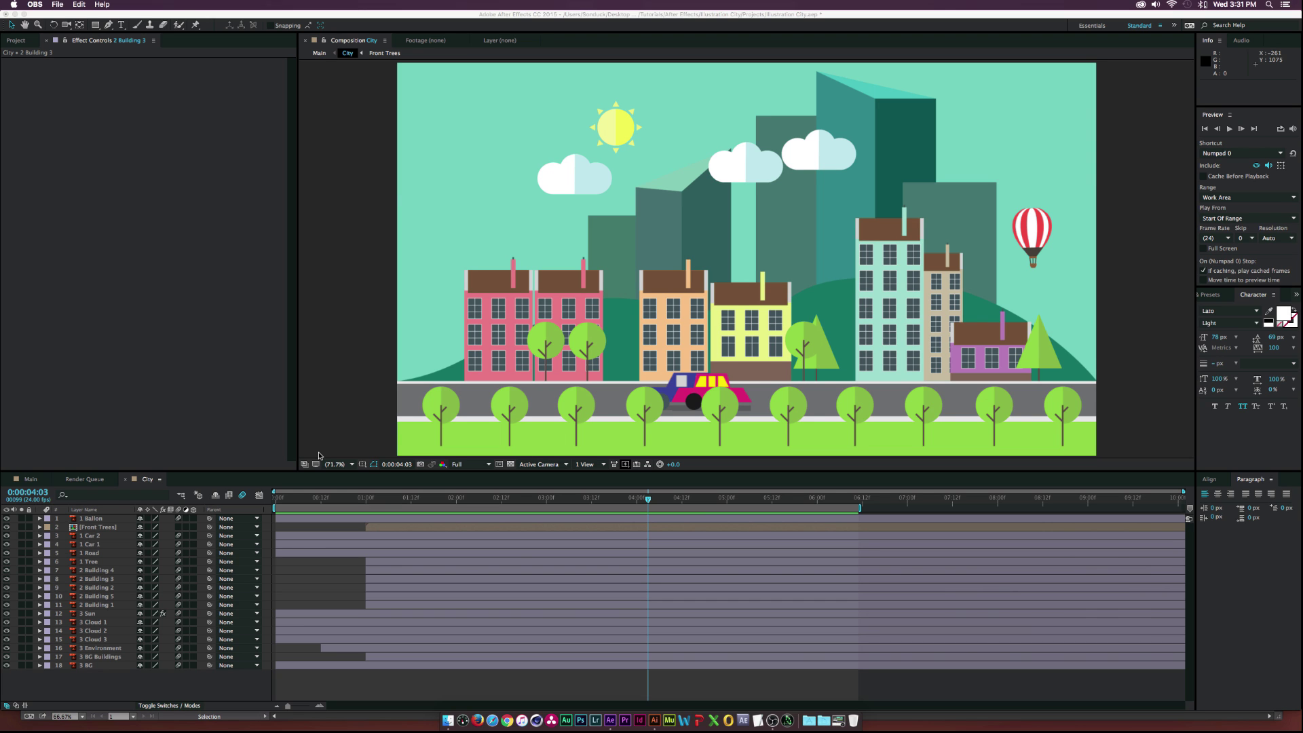
# Switch to Finder from the dock to show the Renders folder
pyautogui.click(447, 720)
# Preview Cartoon City 2.mov in Quick Look, close it, and move the Renders window aside
pyautogui.press('space')
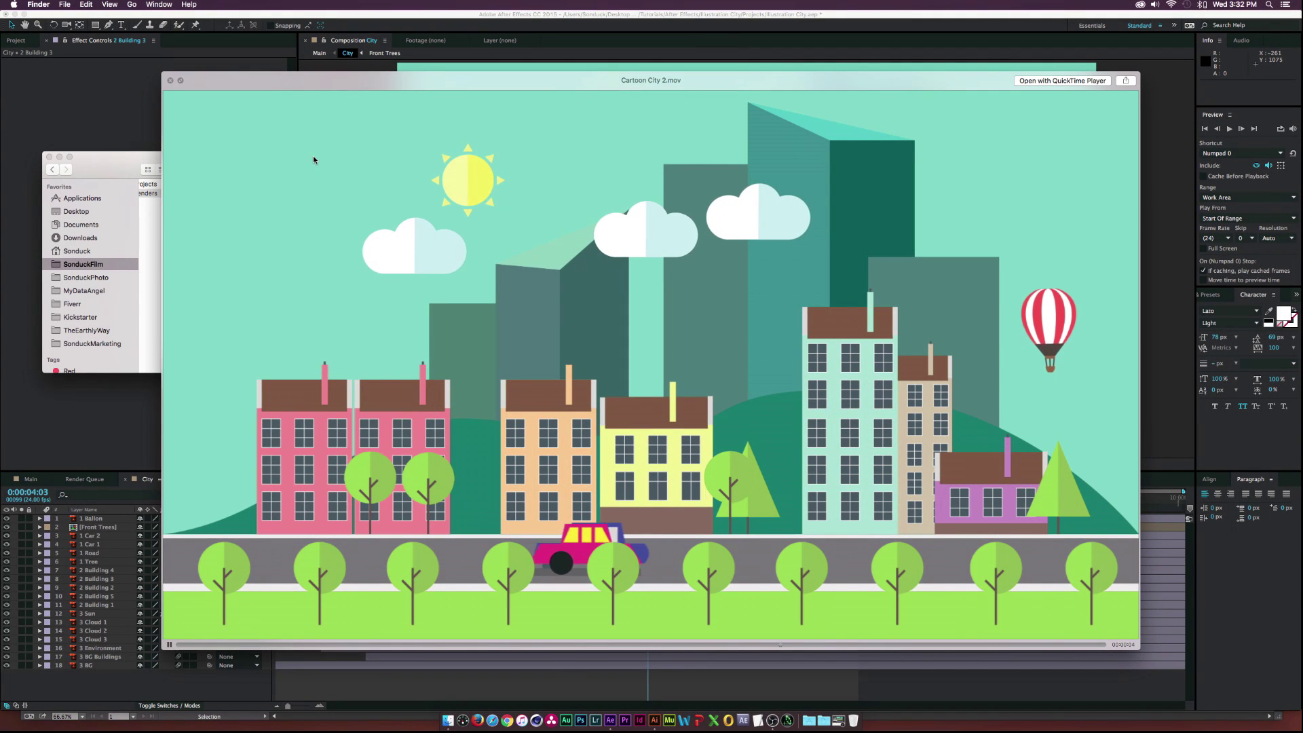
pyautogui.press('space')
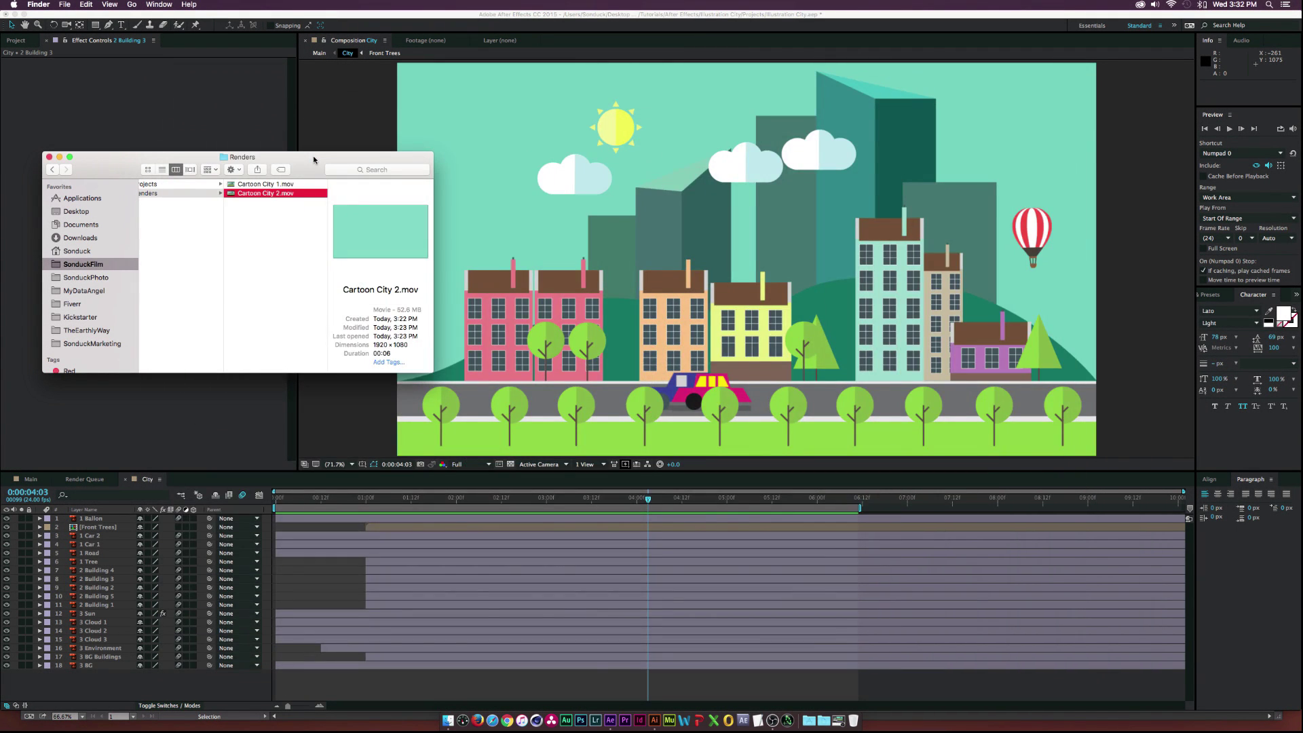
pyautogui.moveTo(309, 160); pyautogui.dragTo(0, 220)
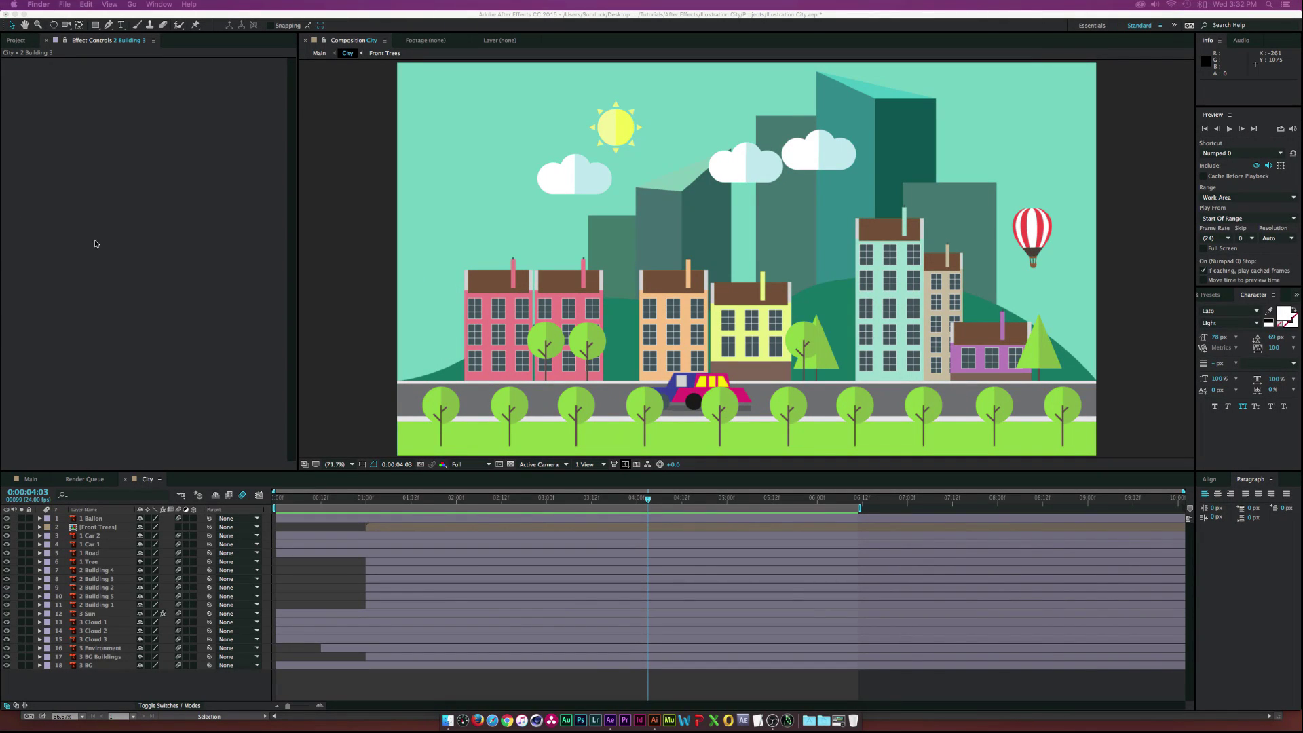
pyautogui.click(654, 720)
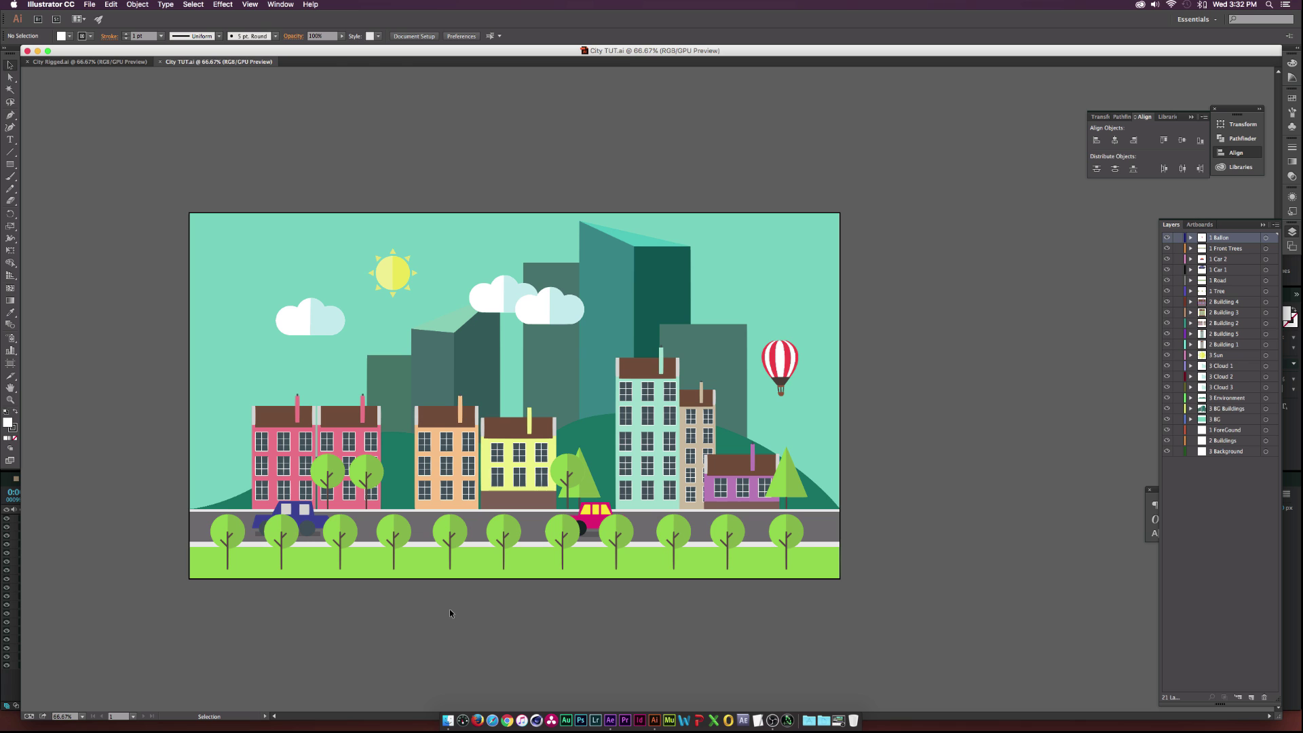
pyautogui.click(613, 724)
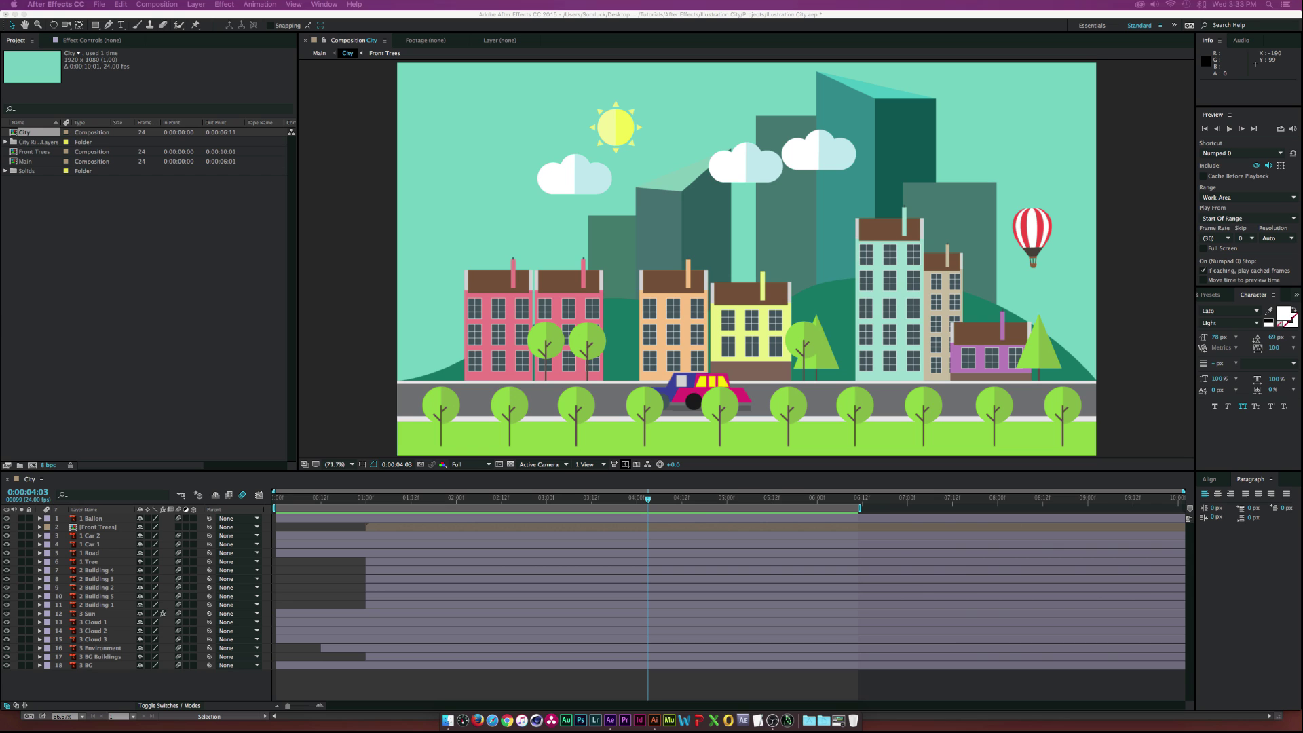
# Import City TUT.ai as a Composition and sort the Project panel by name
pyautogui.moveTo(0, 177); pyautogui.dragTo(887, 177)
pyautogui.moveTo(856, 250); pyautogui.dragTo(121, 249)
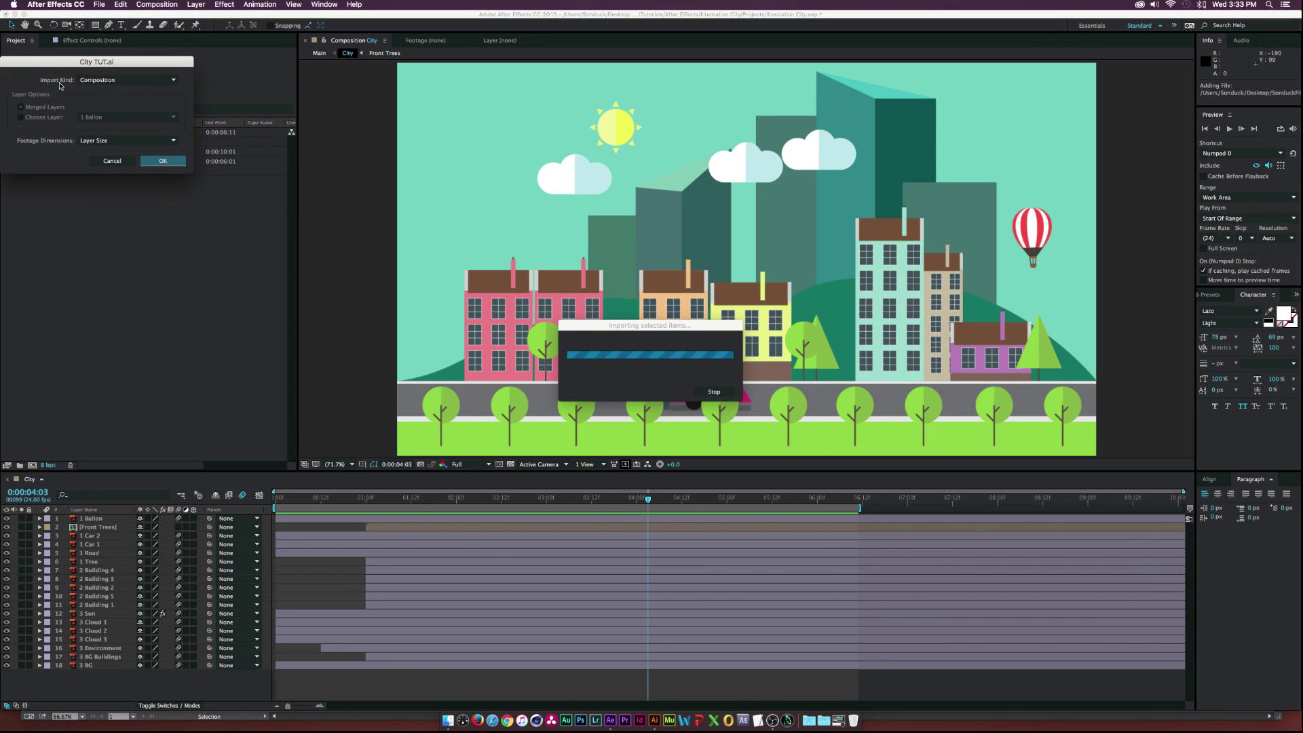
pyautogui.click(108, 90)
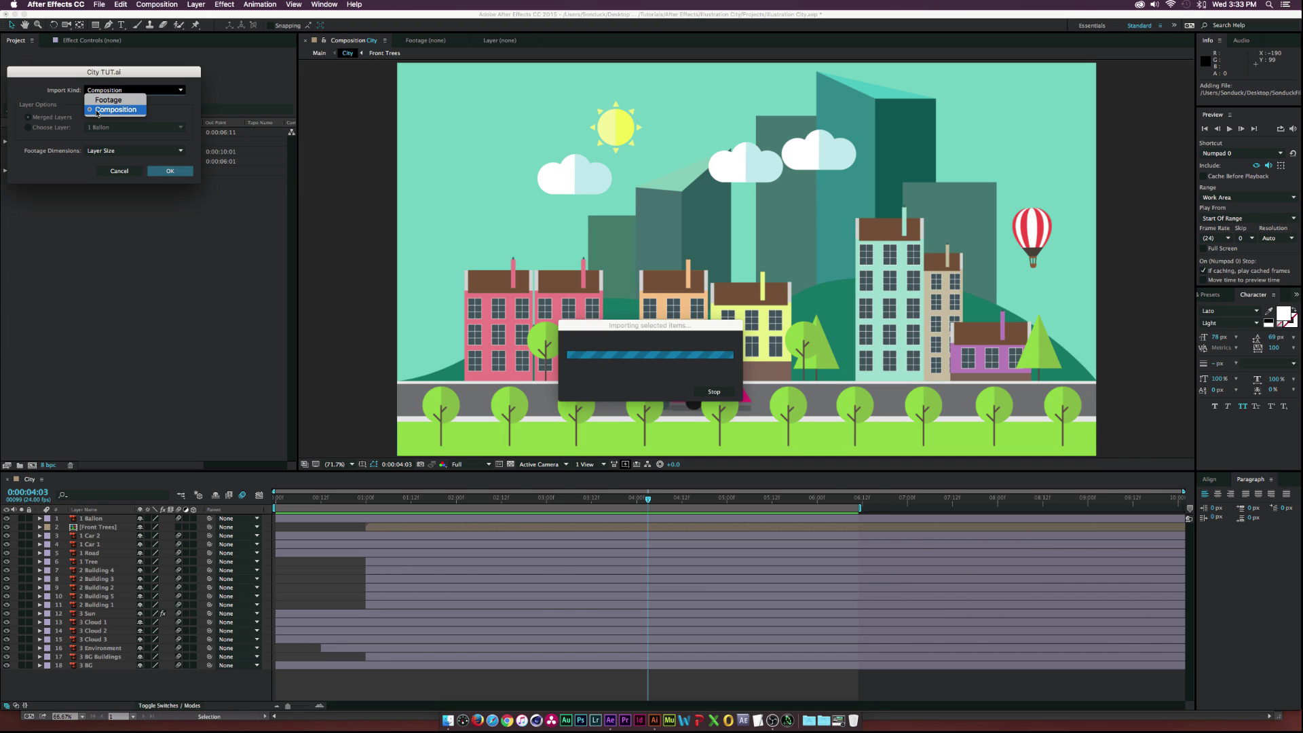
pyautogui.click(124, 110)
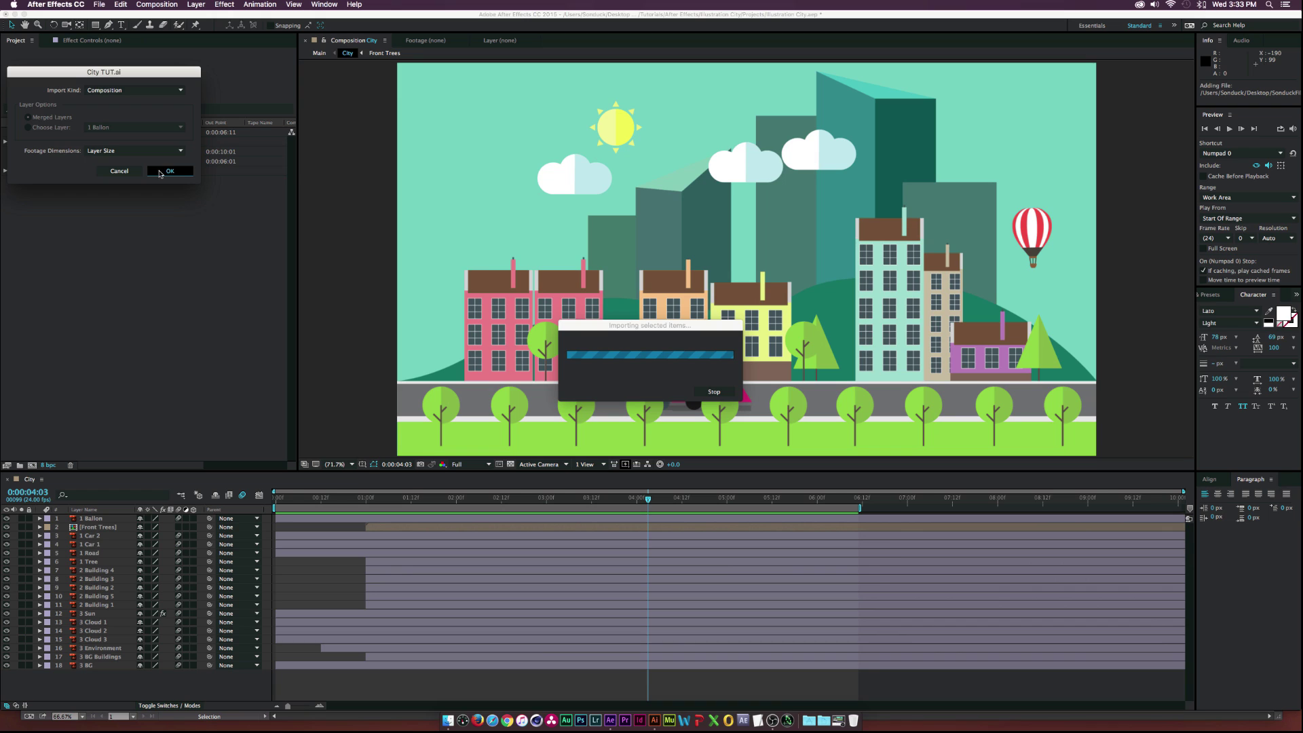
pyautogui.click(158, 173)
pyautogui.click(15, 153)
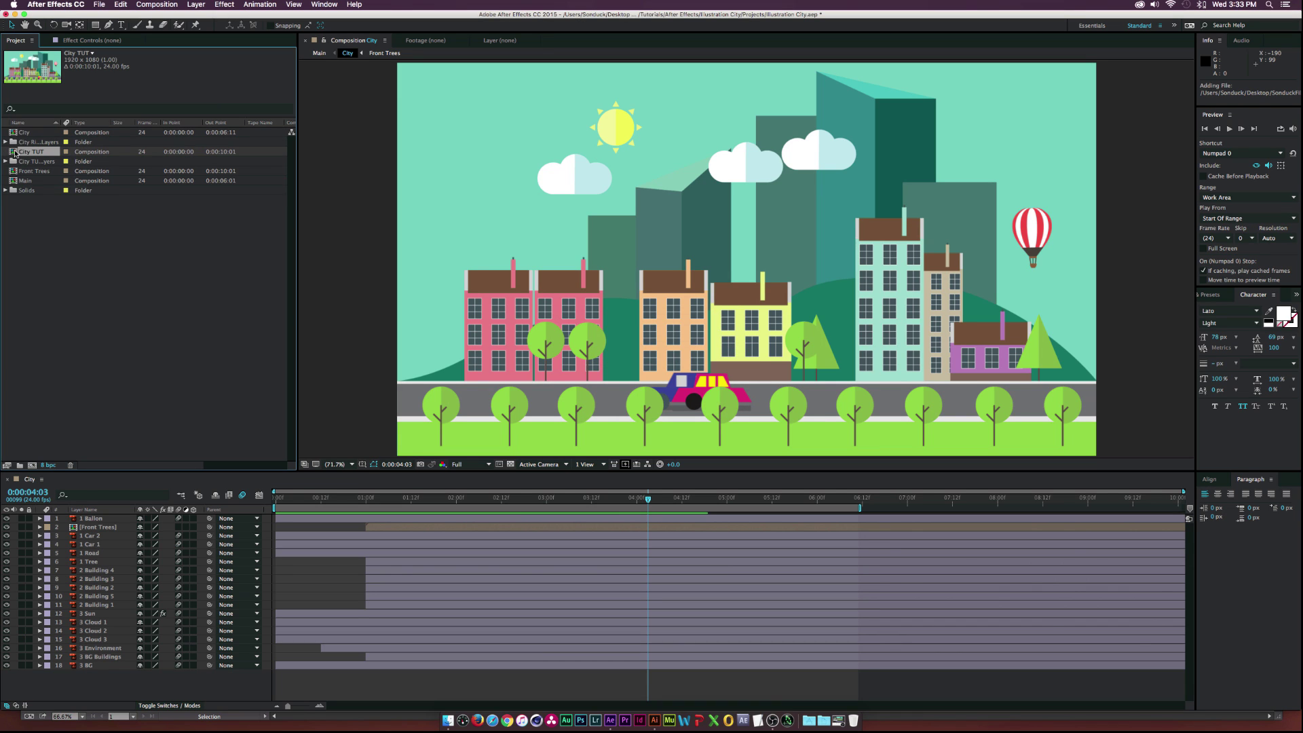
# Open the City TUT comp and identify Building 3 by toggling its layer in Illustrator
pyautogui.doubleClick(15, 153)
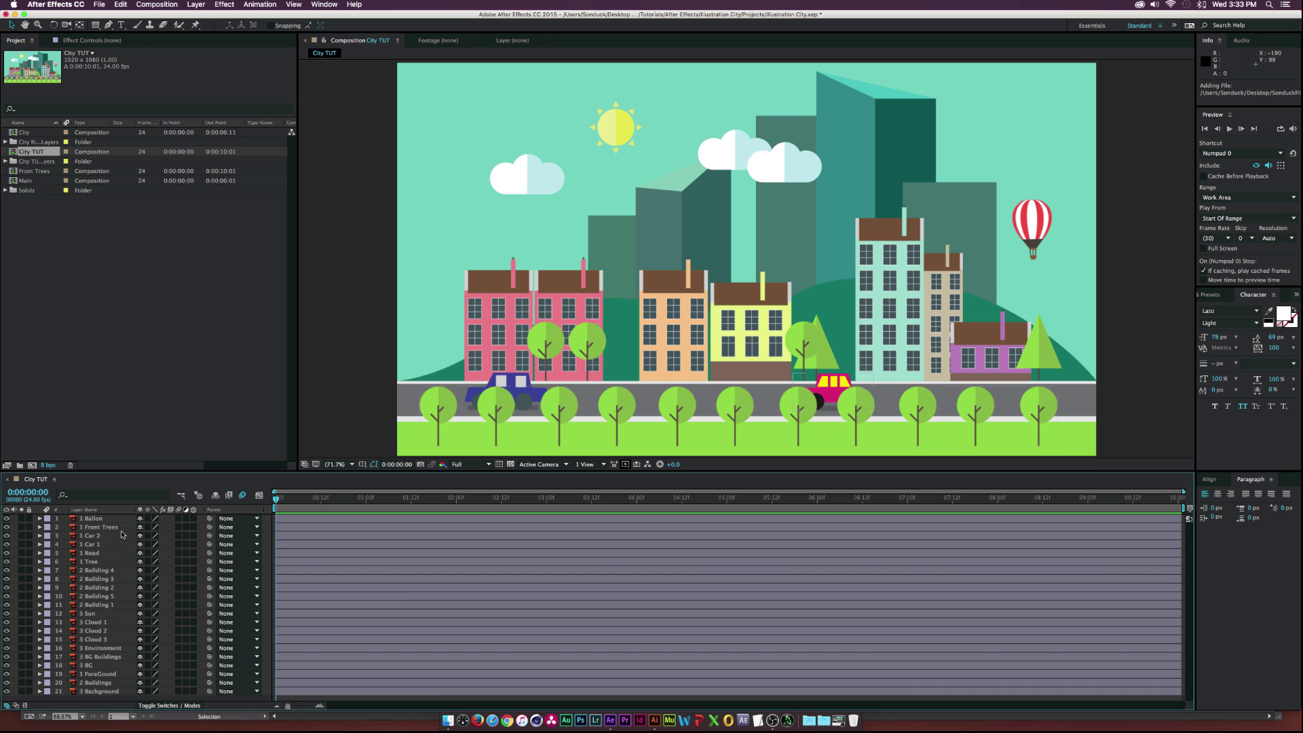
pyautogui.click(100, 520)
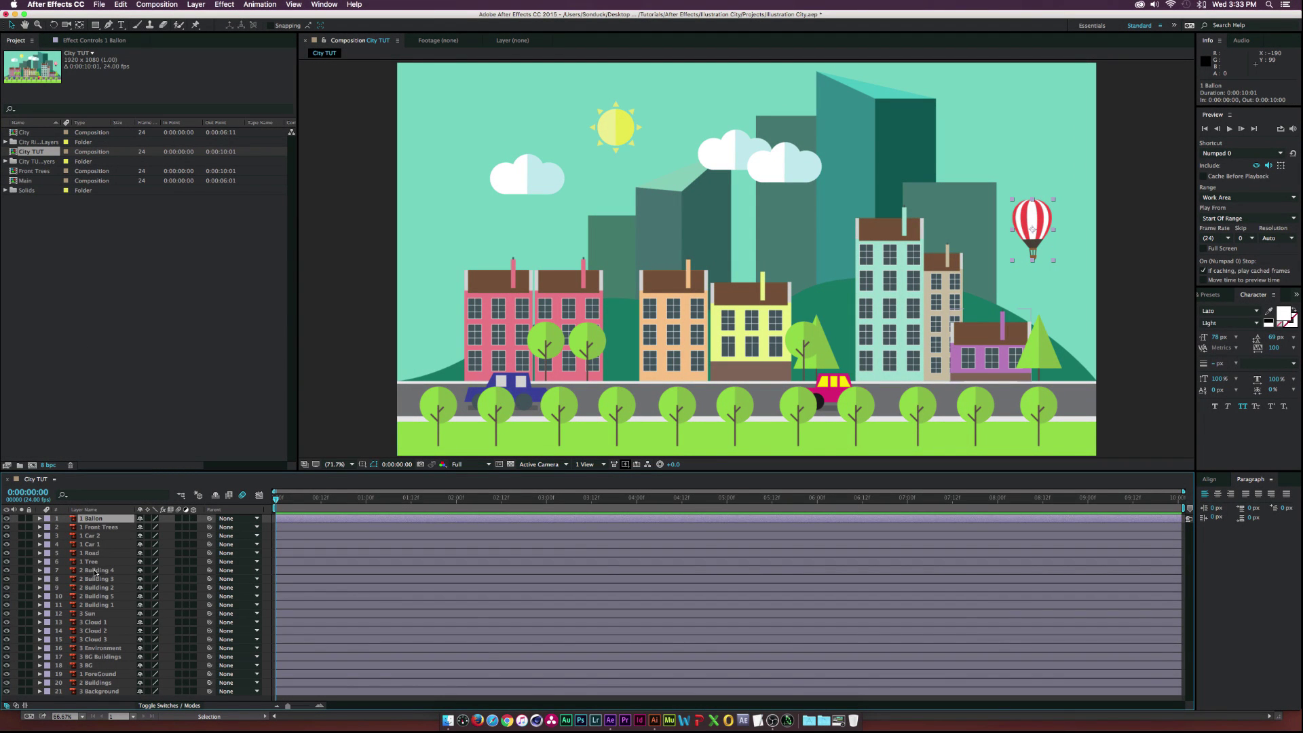
pyautogui.click(654, 721)
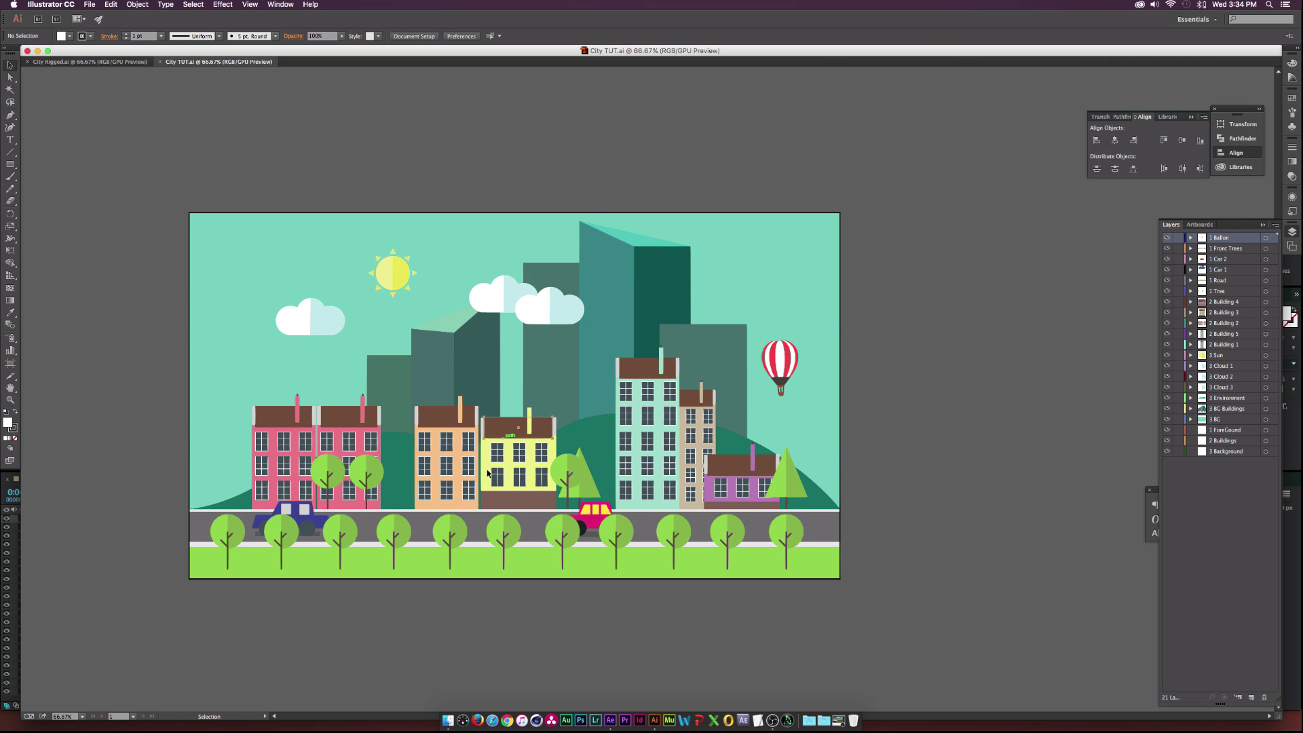
pyautogui.click(509, 429)
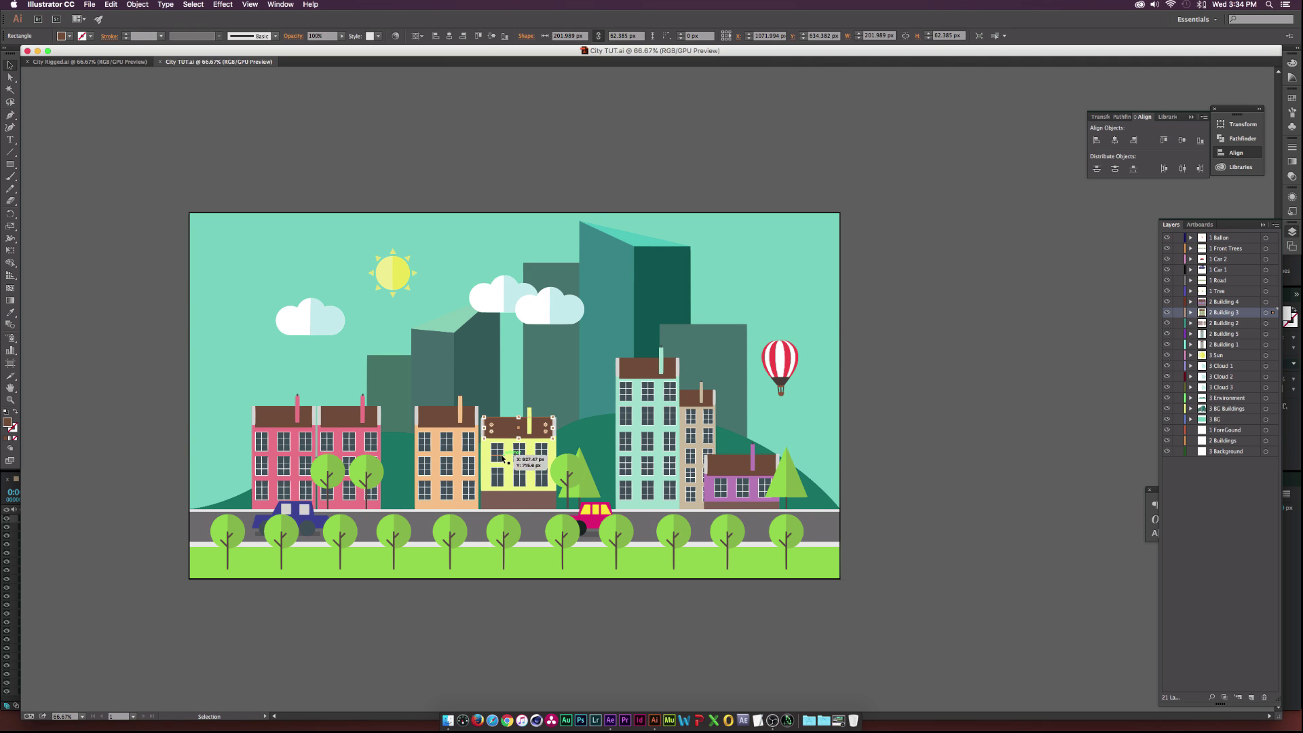
pyautogui.click(1167, 312)
pyautogui.click(1166, 312)
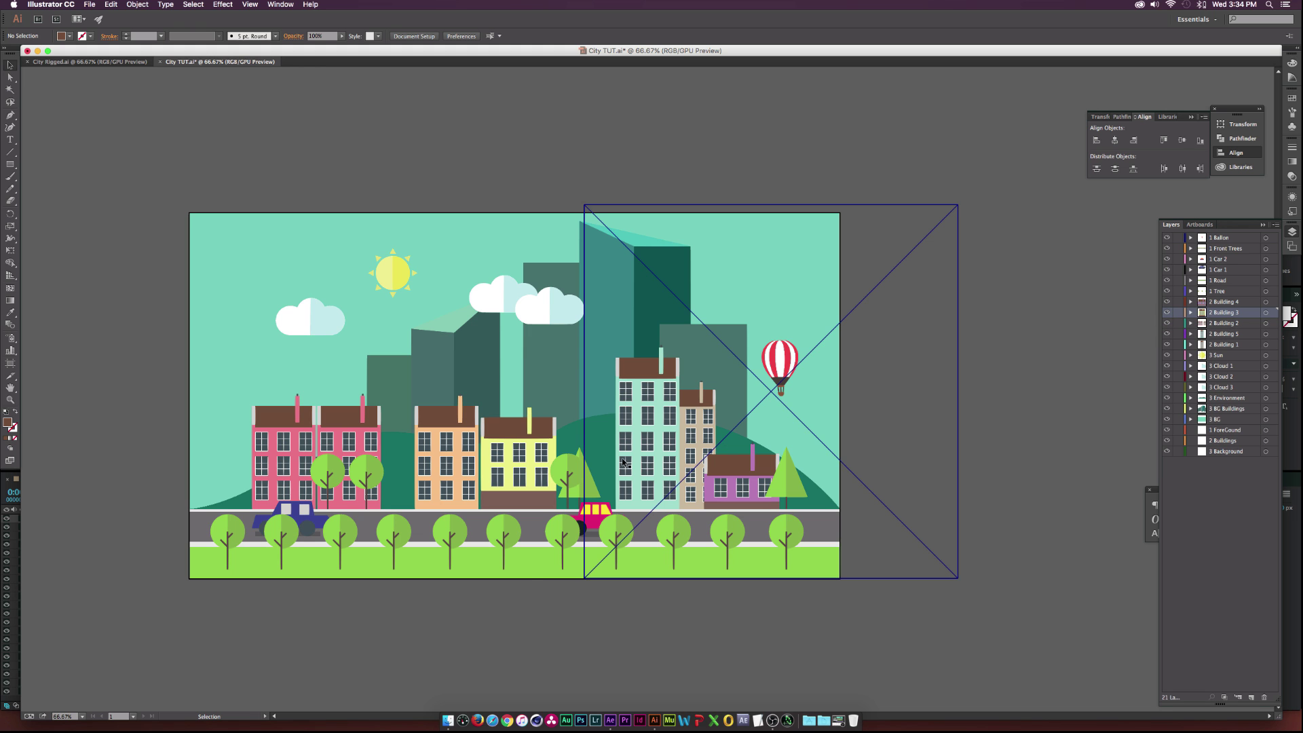
pyautogui.click(615, 725)
pyautogui.click(90, 596)
pyautogui.click(81, 580)
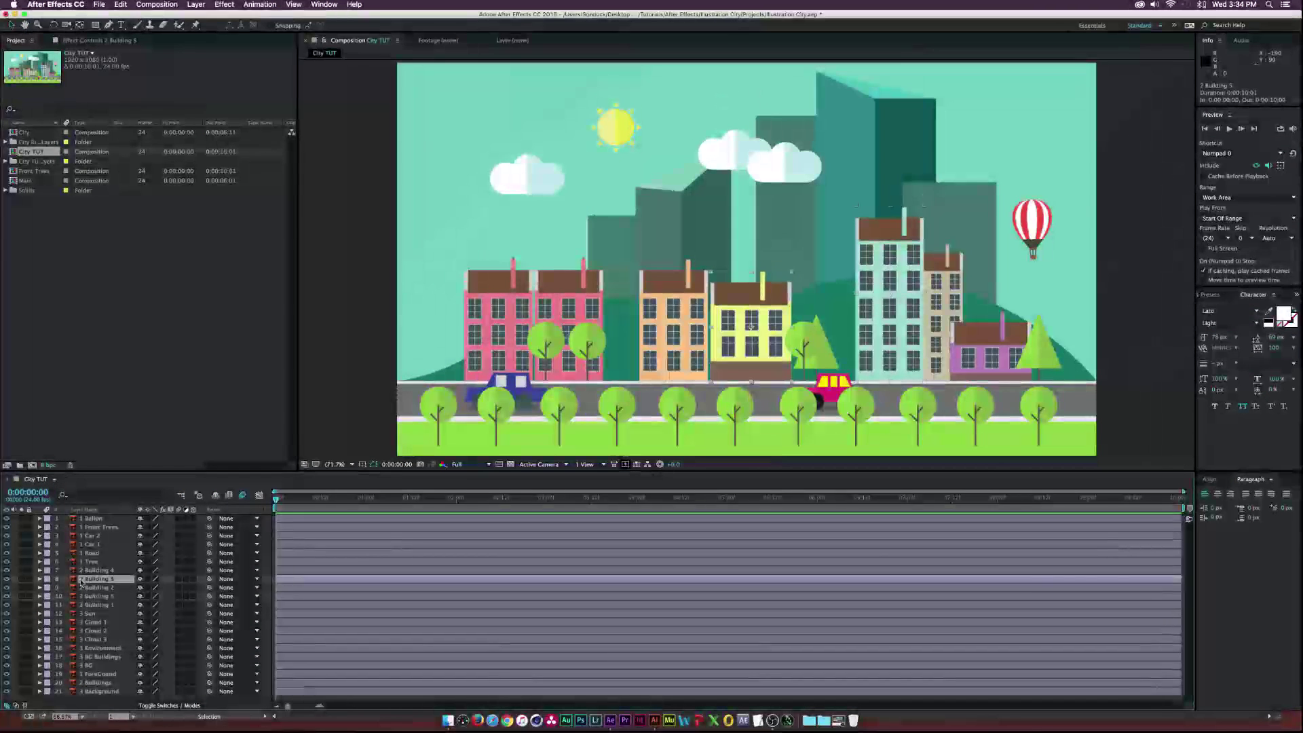
pyautogui.click(6, 578)
pyautogui.click(6, 579)
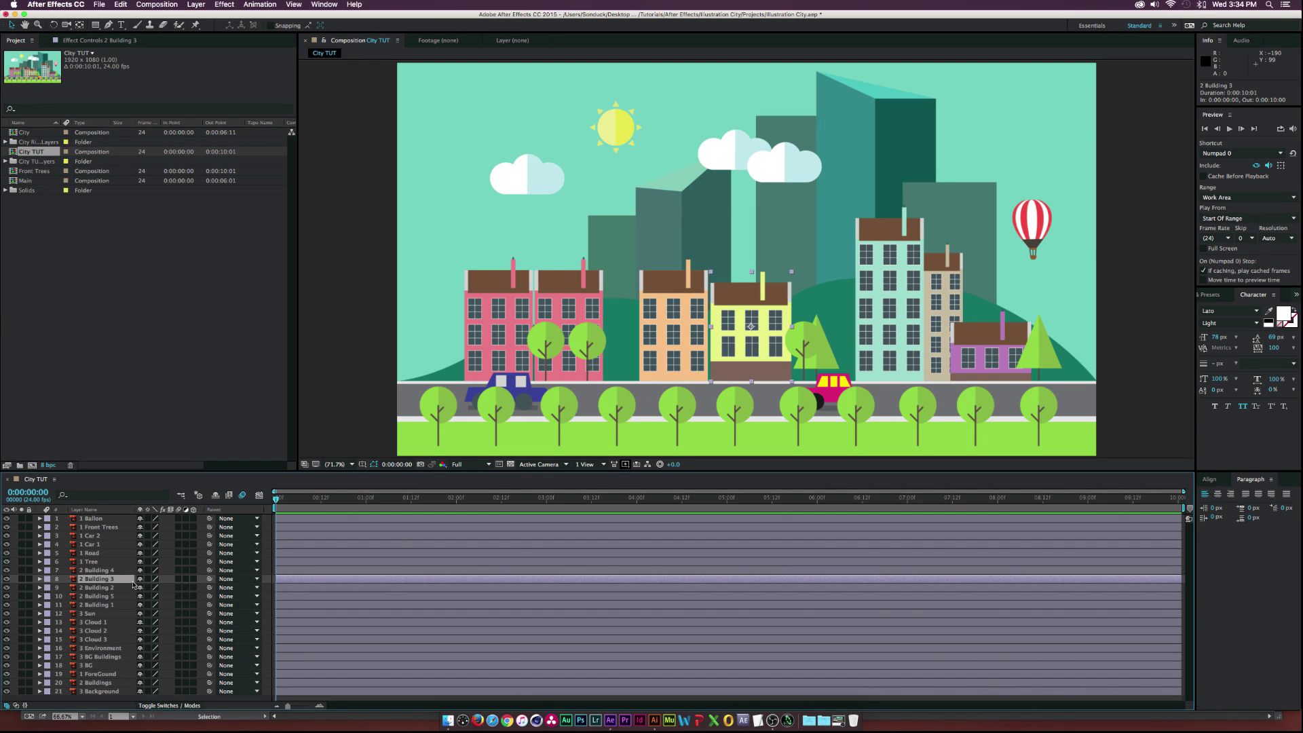
pyautogui.click(364, 499)
# Keyframe Position on Clouds 1–3 at 1:00, then move Cloud 1 to x 1004 at 10:00
pyautogui.moveTo(364, 500); pyautogui.dragTo(366, 501)
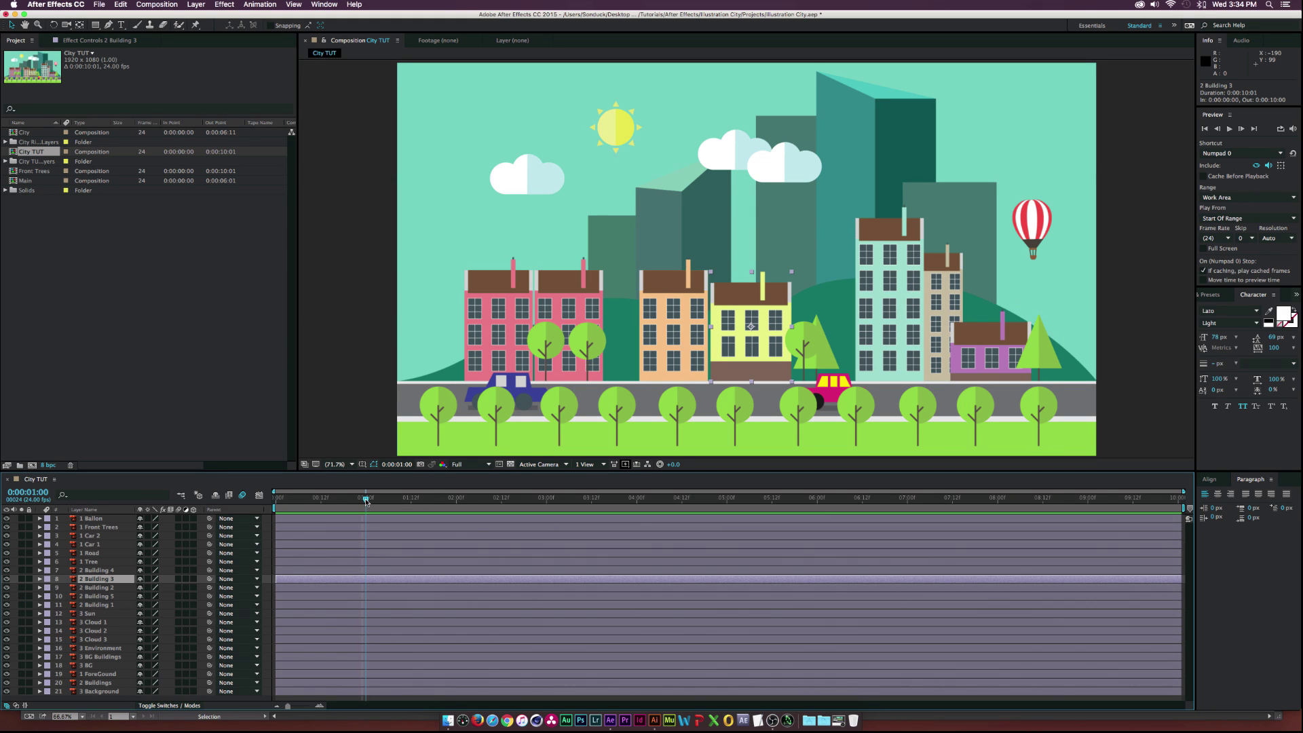
pyautogui.click(90, 518)
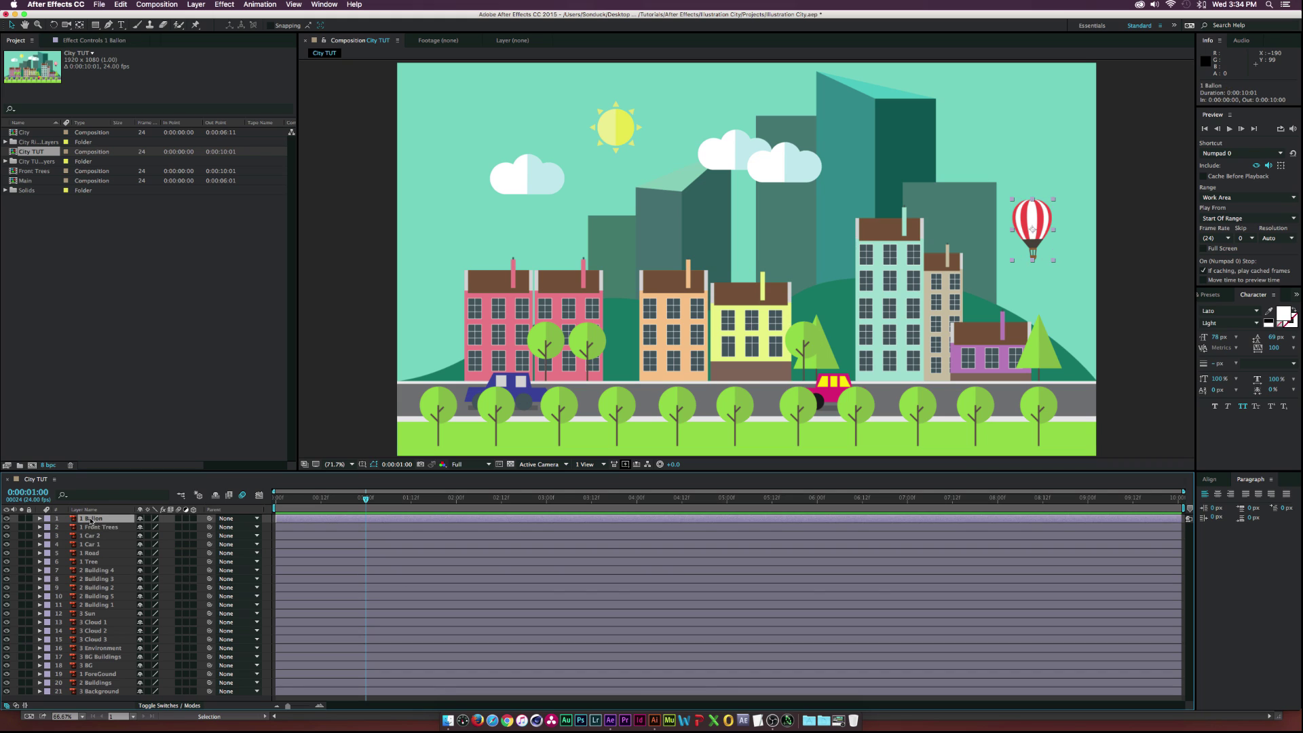
pyautogui.click(93, 622)
pyautogui.keyDown('shift'); pyautogui.click(93, 639); pyautogui.keyUp('shift')
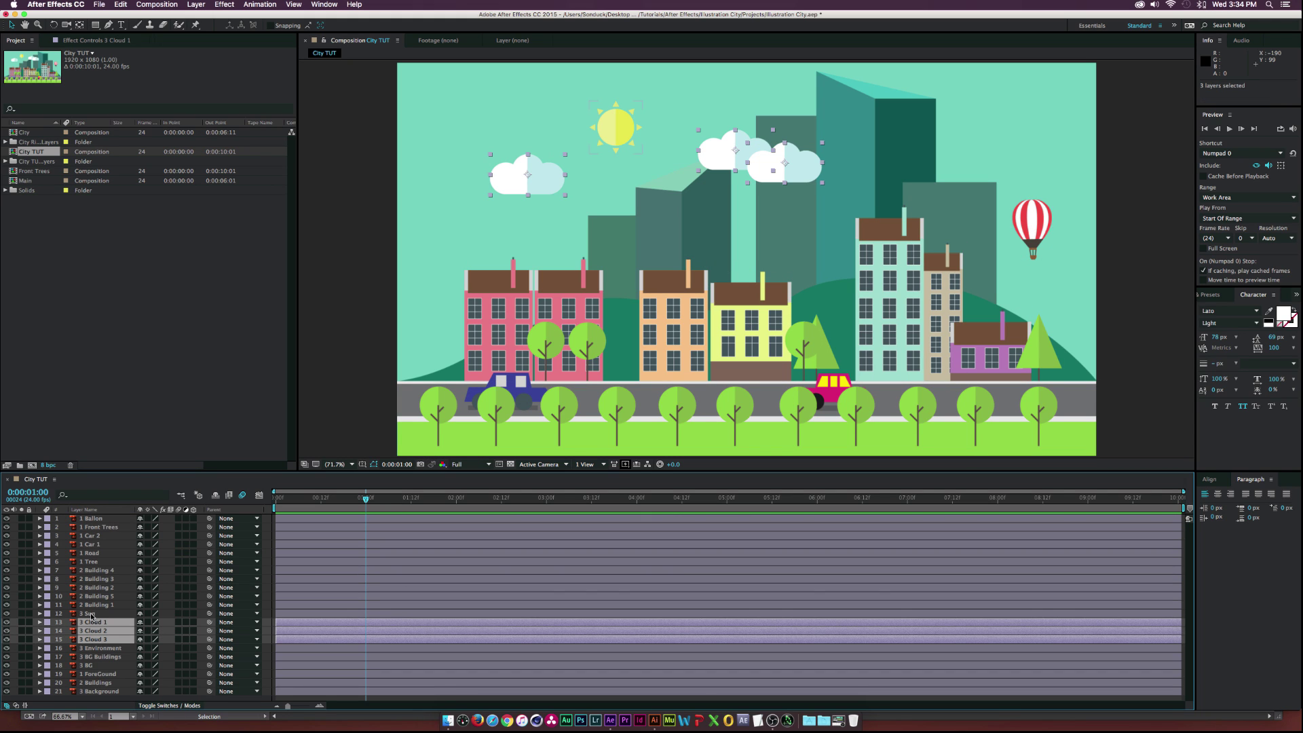
pyautogui.hotkey('alt', 'shift', 'p')
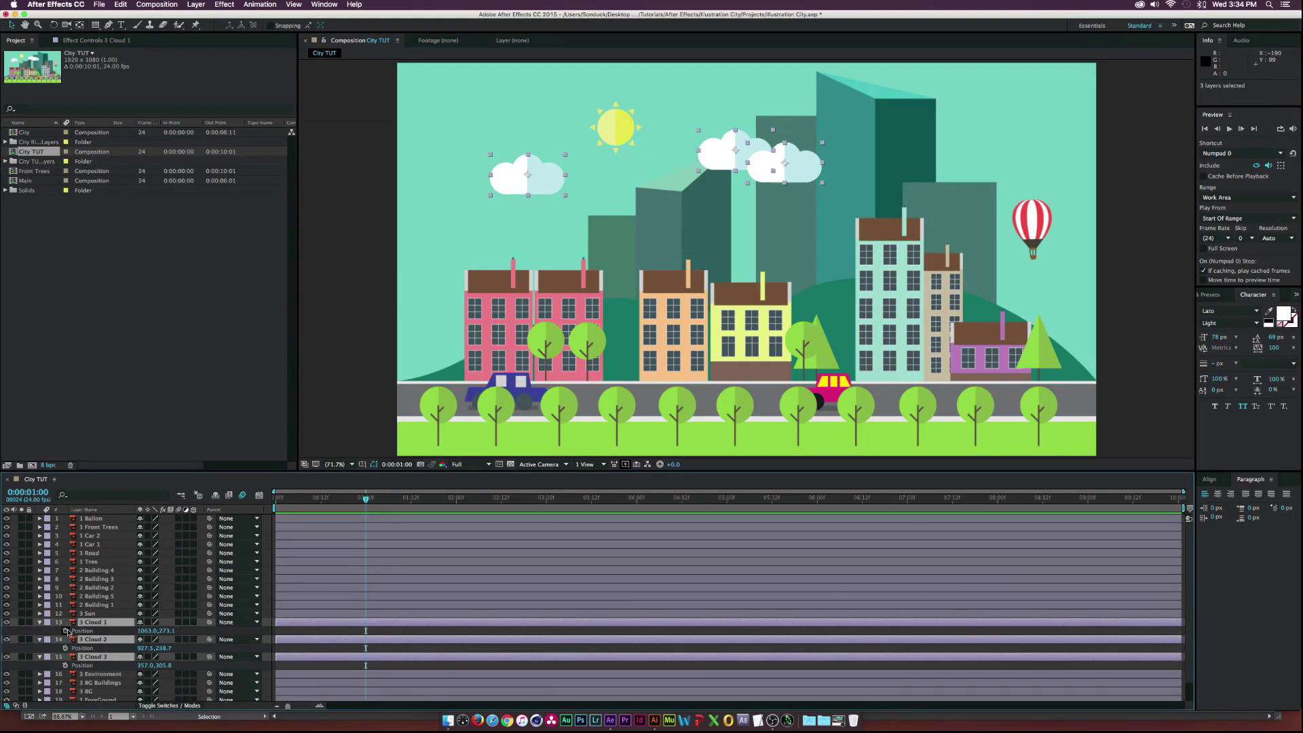
pyautogui.click(66, 630)
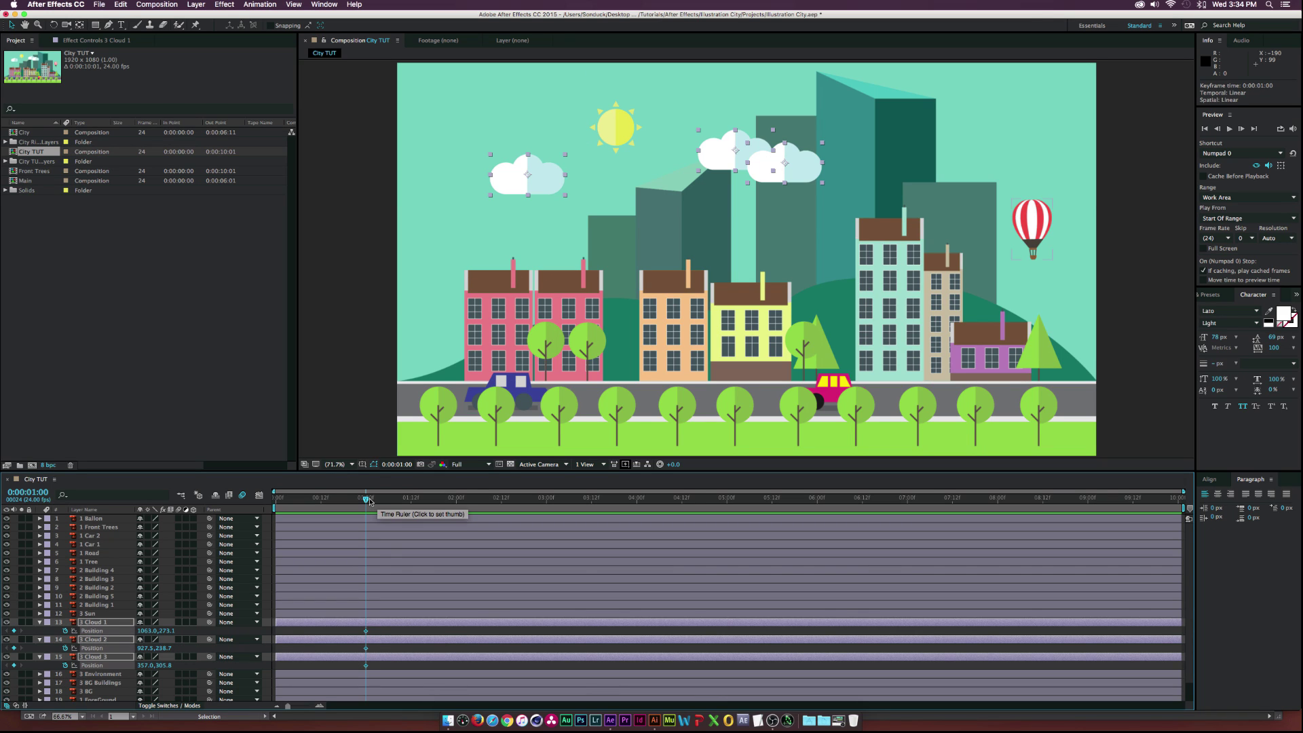
pyautogui.moveTo(366, 500); pyautogui.dragTo(1200, 506)
pyautogui.click(1138, 399)
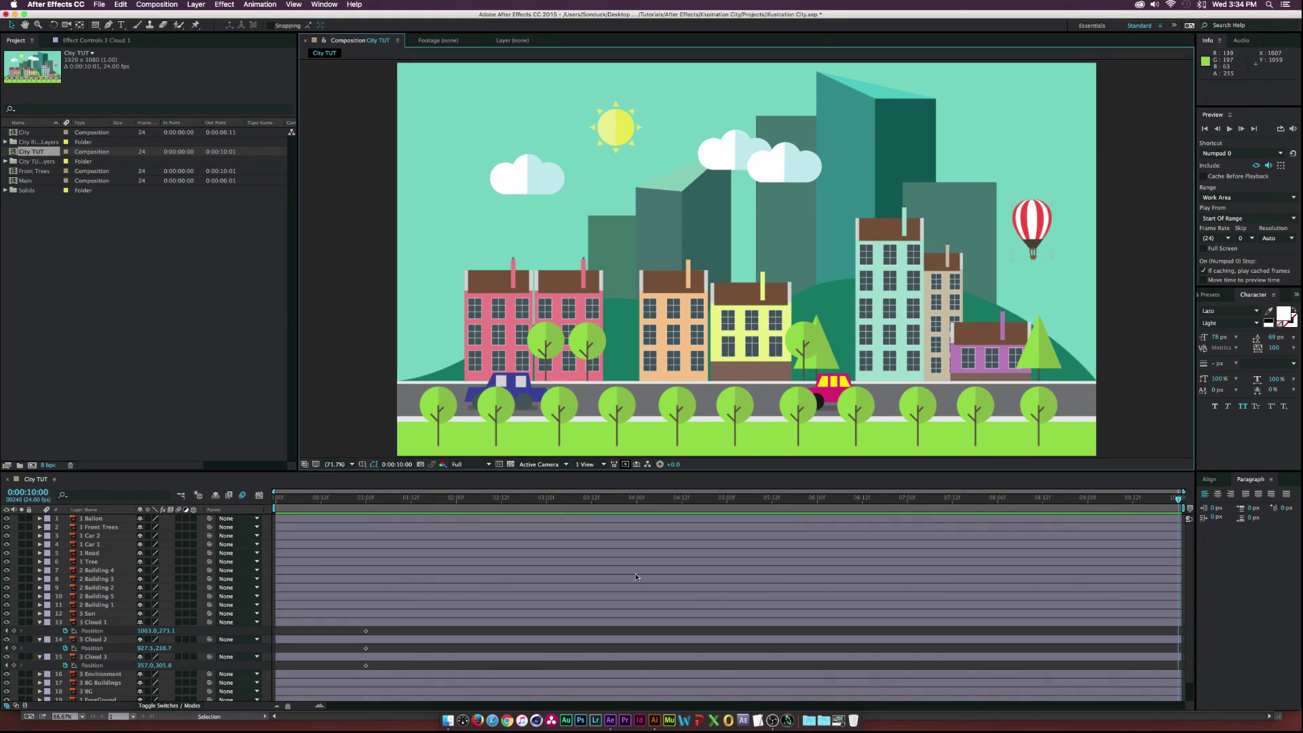
pyautogui.moveTo(156, 631); pyautogui.dragTo(352, 539)
# Keyframe the clouds' Scale from 0% to 100% at two seconds with Easy Ease
pyautogui.keyDown('shift'); pyautogui.click(94, 622); pyautogui.keyUp('shift')
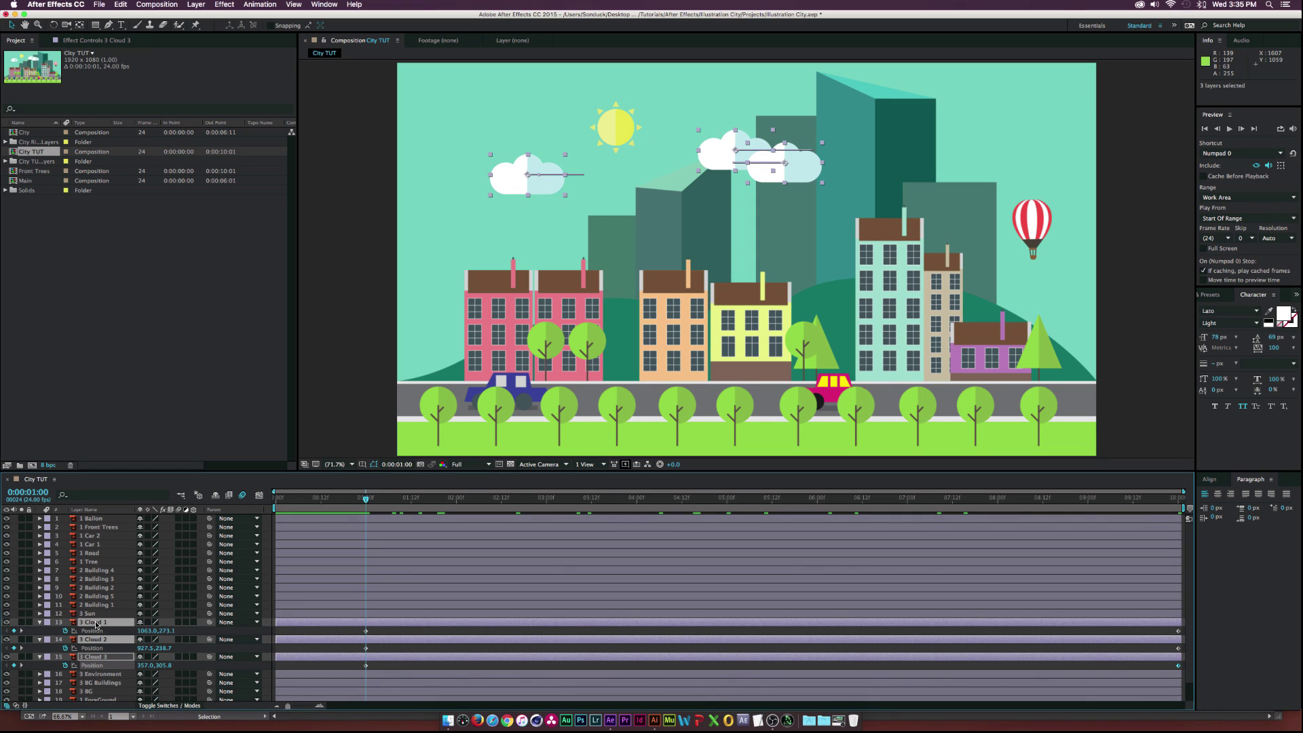
pyautogui.press('s')
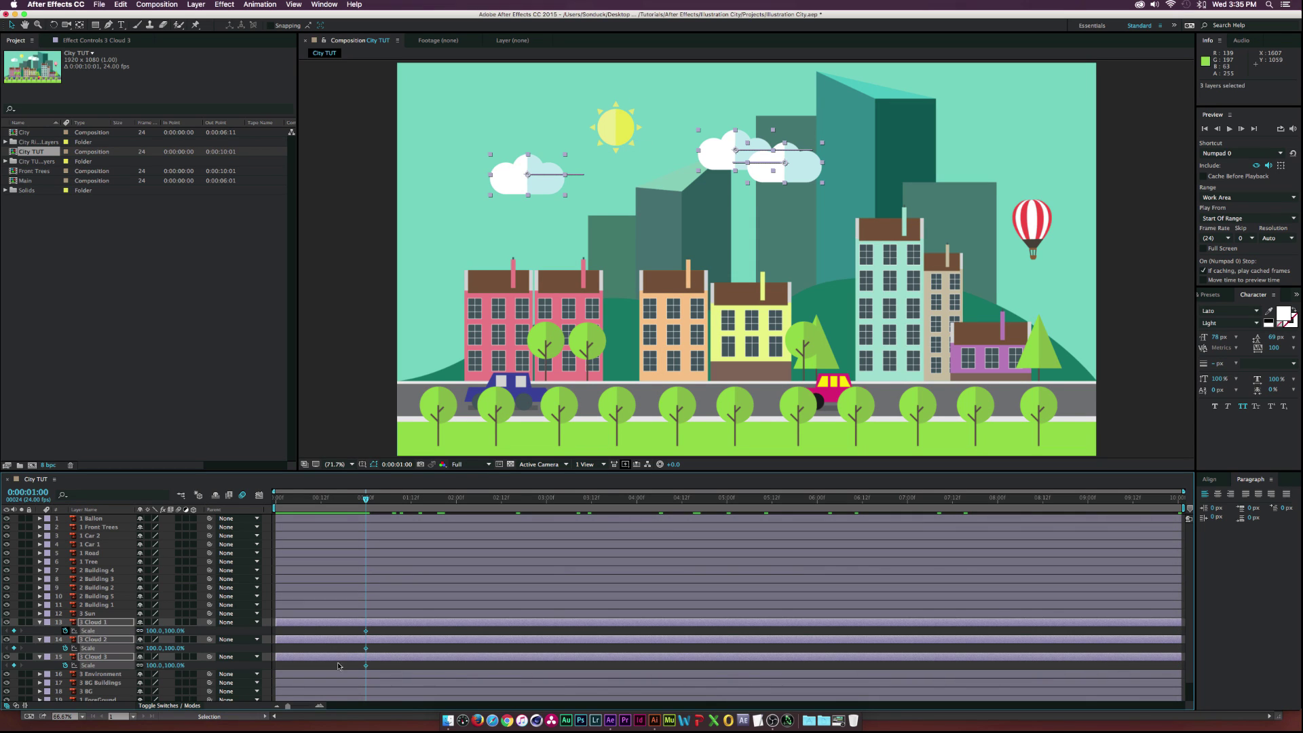
pyautogui.moveTo(366, 633); pyautogui.dragTo(449, 633)
pyautogui.click(175, 634)
pyautogui.write('0')
pyautogui.press('Return')
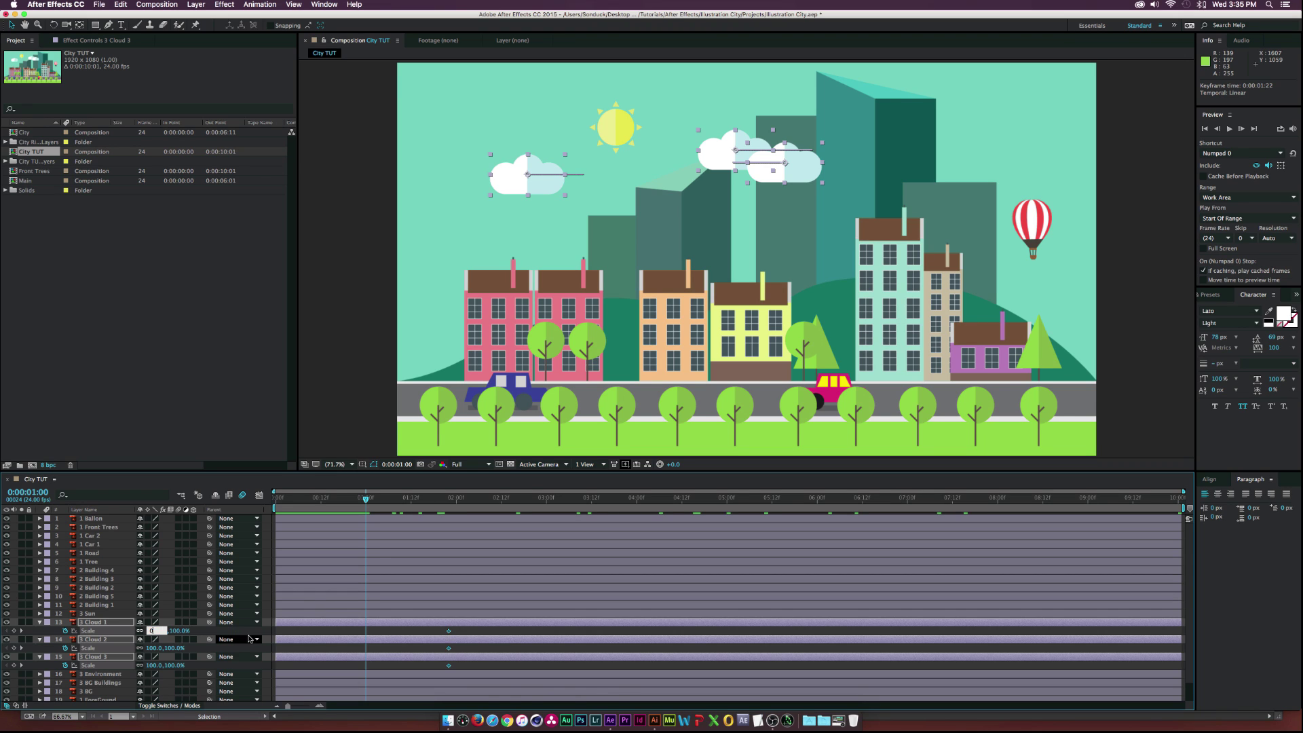
pyautogui.click(232, 633)
pyautogui.moveTo(462, 625); pyautogui.dragTo(430, 671)
pyautogui.press('F9')
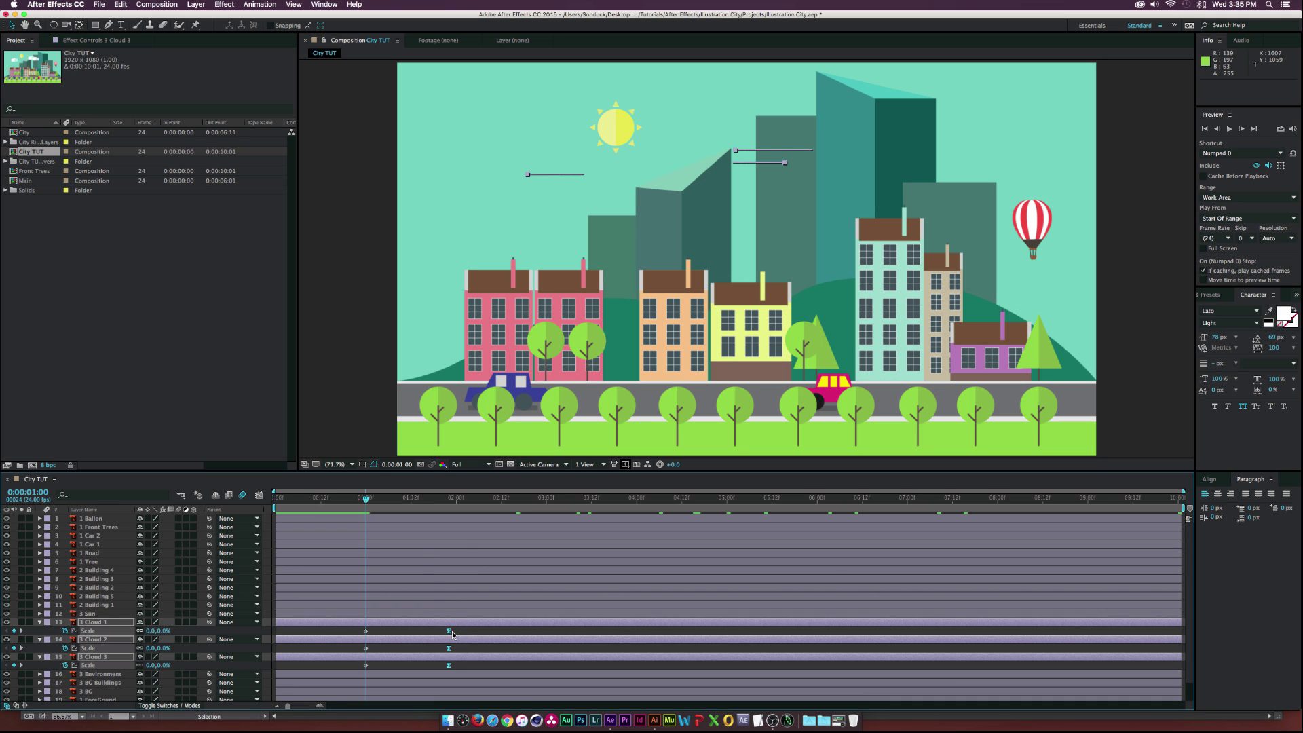
# Stagger each cloud's Scale keyframes so they pop in one after another, then preview
pyautogui.moveTo(349, 628); pyautogui.dragTo(454, 636)
pyautogui.moveTo(448, 632); pyautogui.dragTo(391, 649)
pyautogui.moveTo(366, 499); pyautogui.dragTo(500, 501)
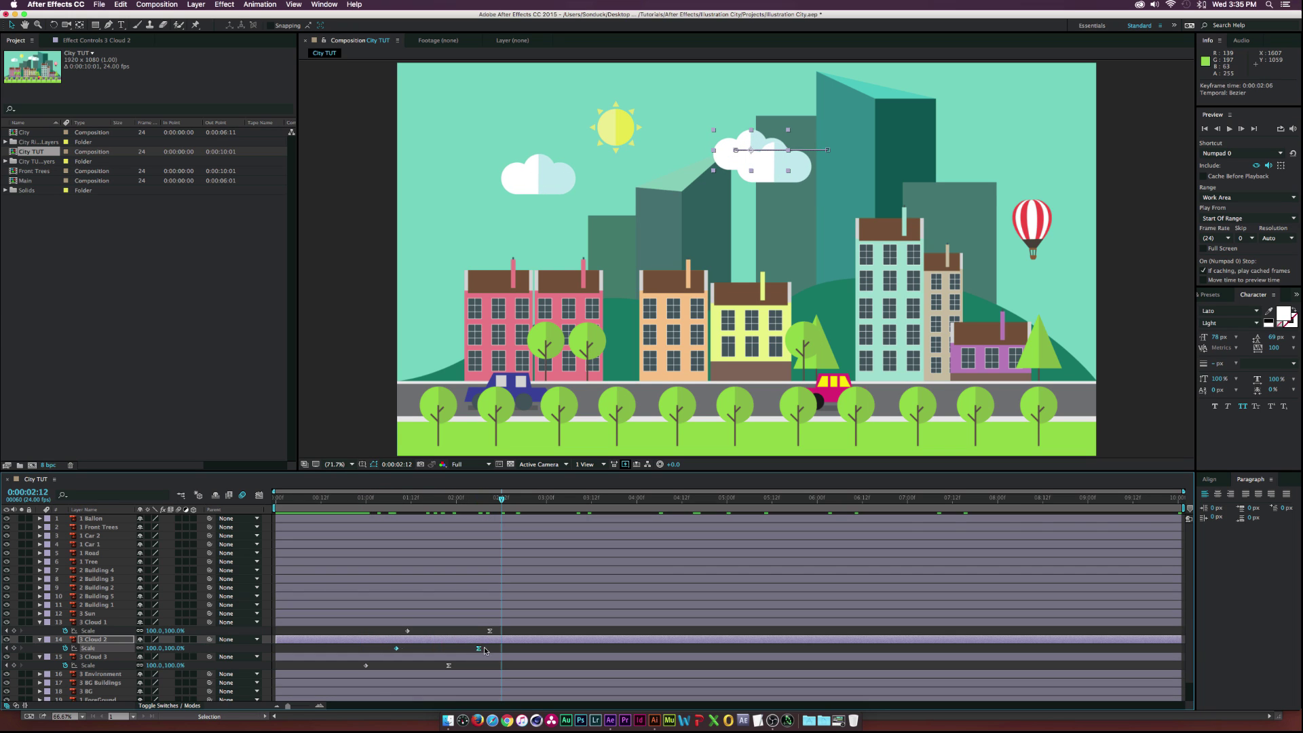
pyautogui.moveTo(475, 649)
pyautogui.mouseDown()
pyautogui.moveTo(549, 649)
pyautogui.moveTo(395, 637)
pyautogui.moveTo(490, 631)
pyautogui.mouseUp()
pyautogui.click(358, 499)
pyautogui.moveTo(369, 516); pyautogui.dragTo(589, 511)
pyautogui.click(380, 639)
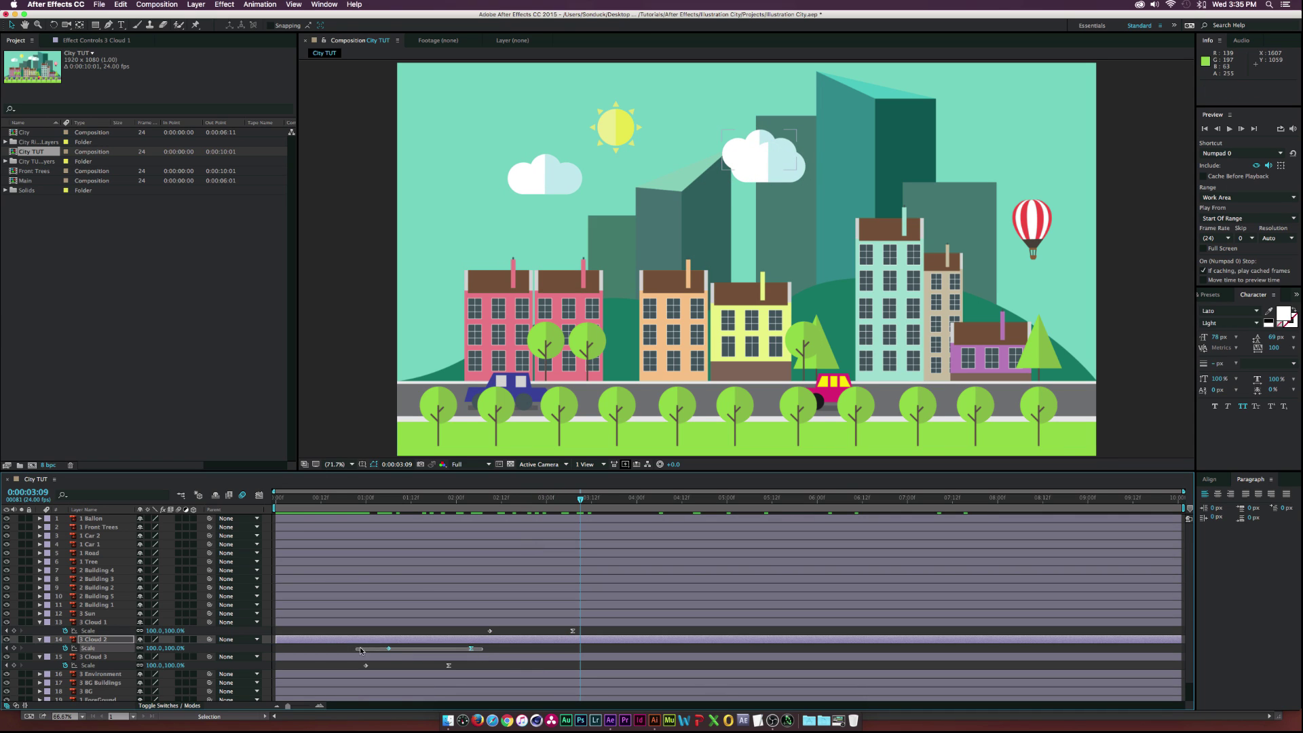
pyautogui.moveTo(354, 663); pyautogui.dragTo(493, 665)
pyautogui.press('space')
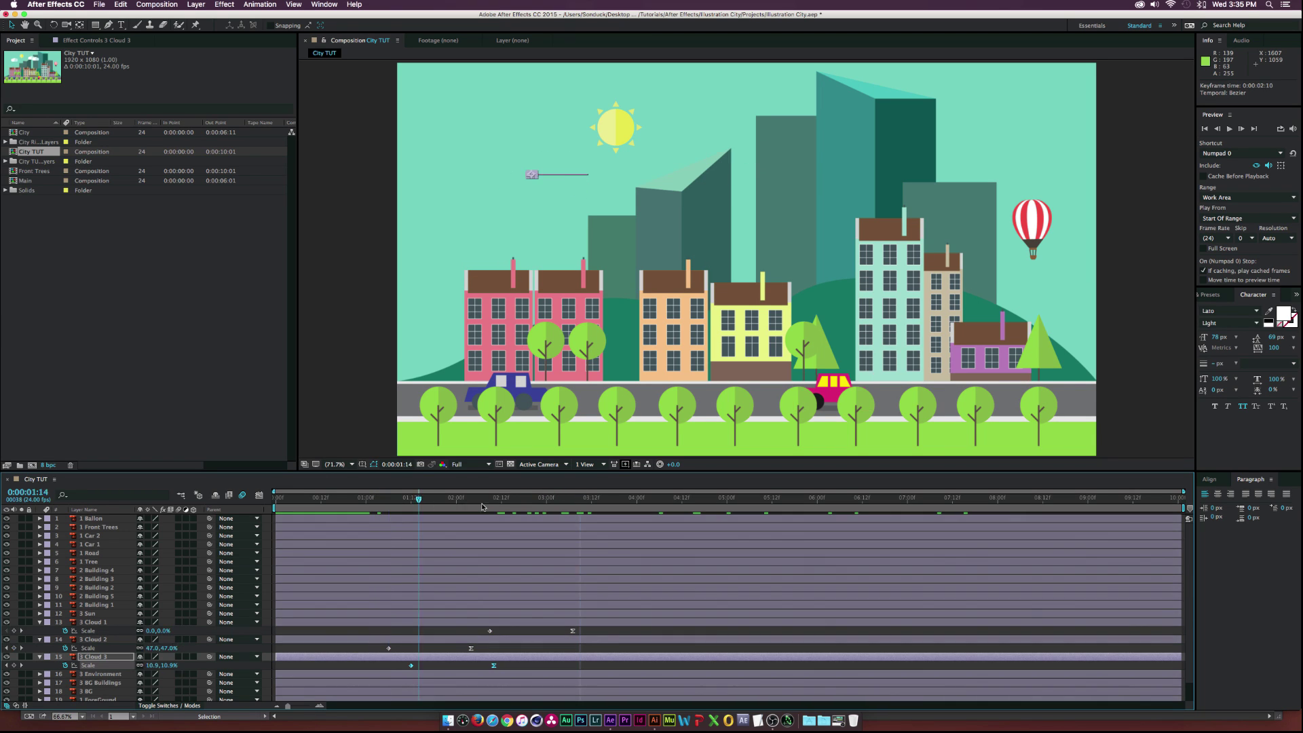
# Keyframe the Sun's Position at 3:01, starting above the frame at Y -62.8 at 2:00
pyautogui.press('space')
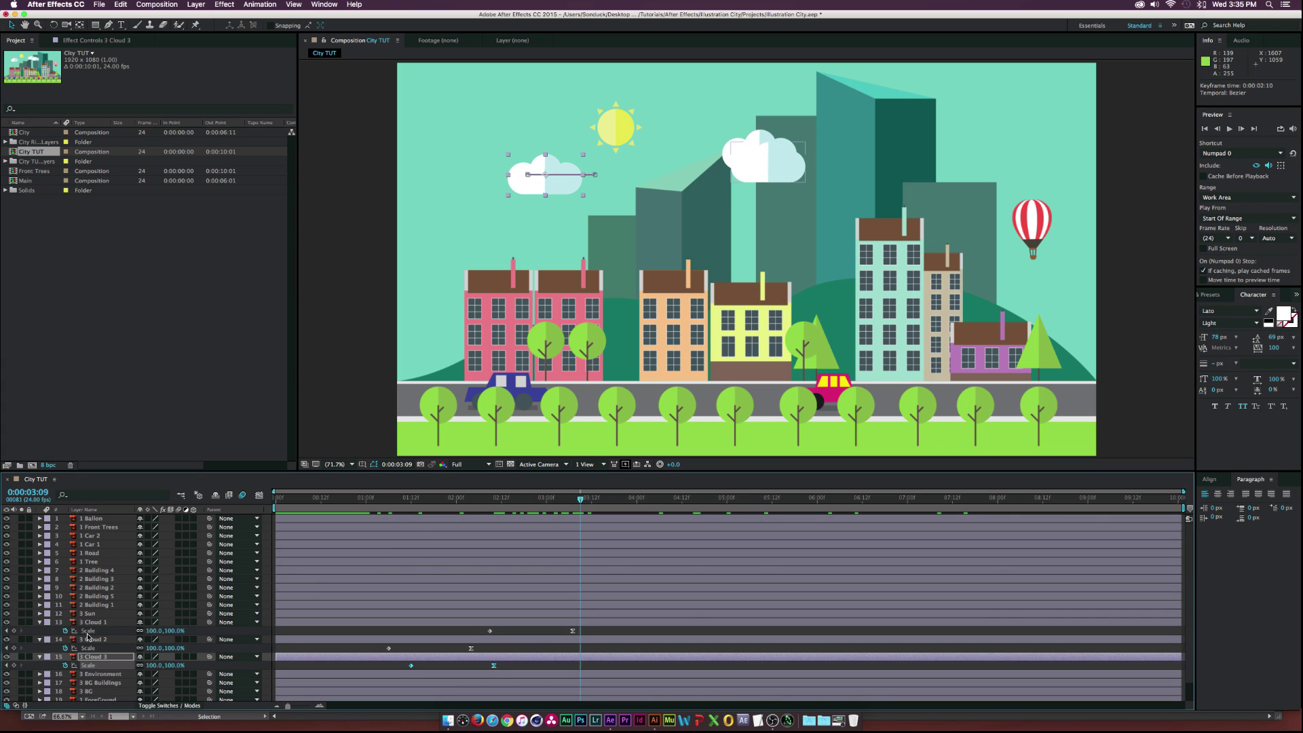
pyautogui.click(90, 613)
pyautogui.moveTo(387, 505); pyautogui.dragTo(456, 506)
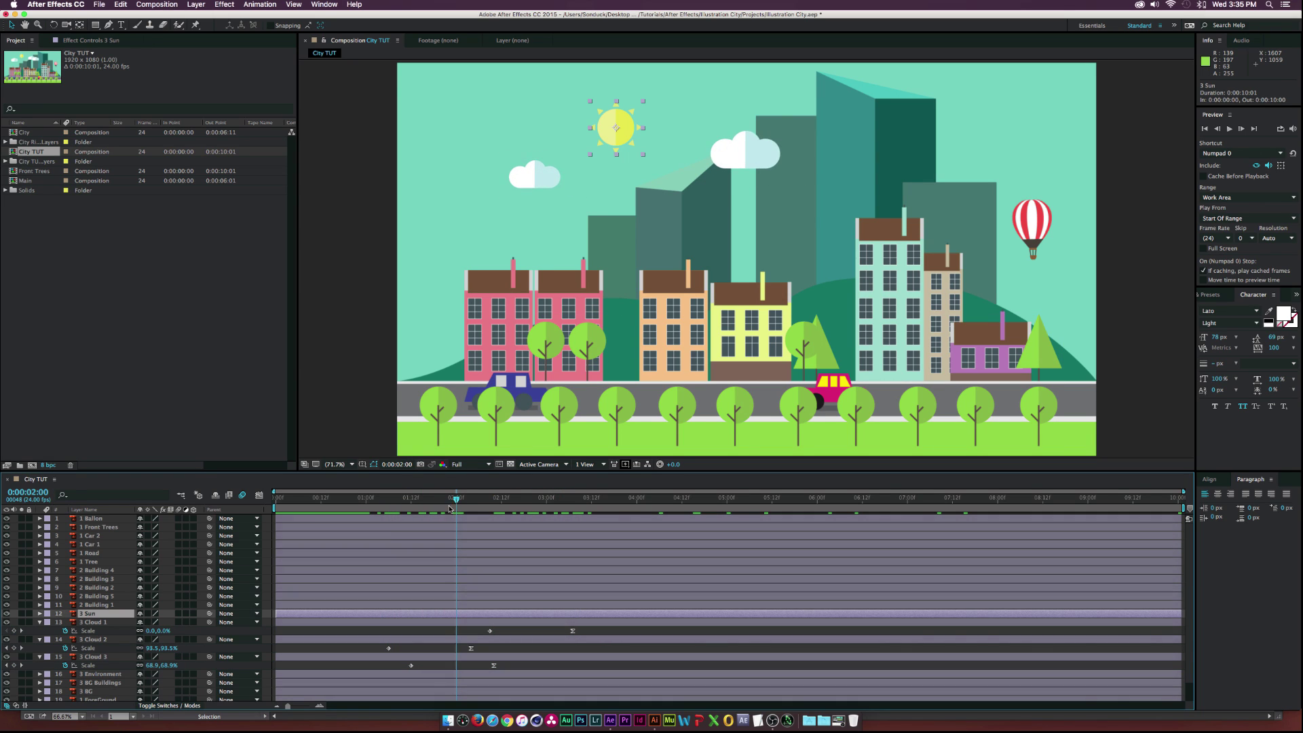
pyautogui.hotkey('alt', 'shift', 'p')
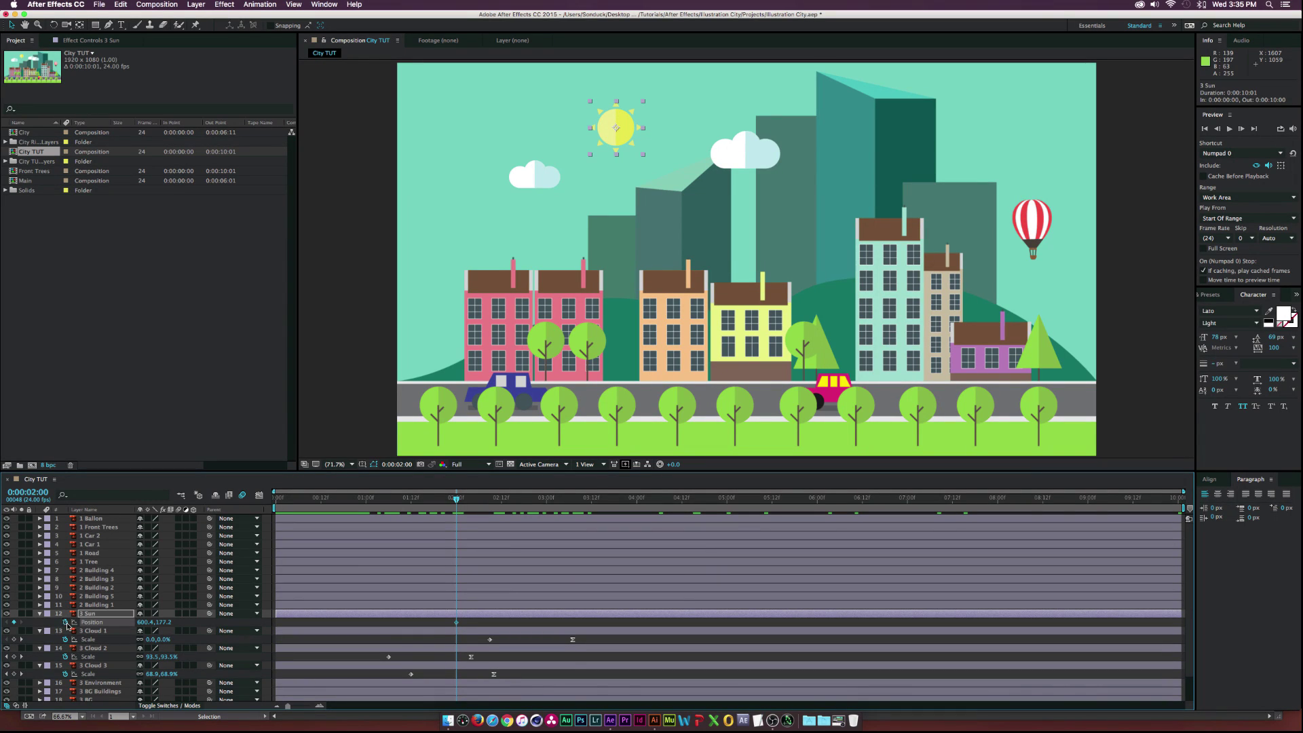
pyautogui.moveTo(456, 623); pyautogui.dragTo(490, 623)
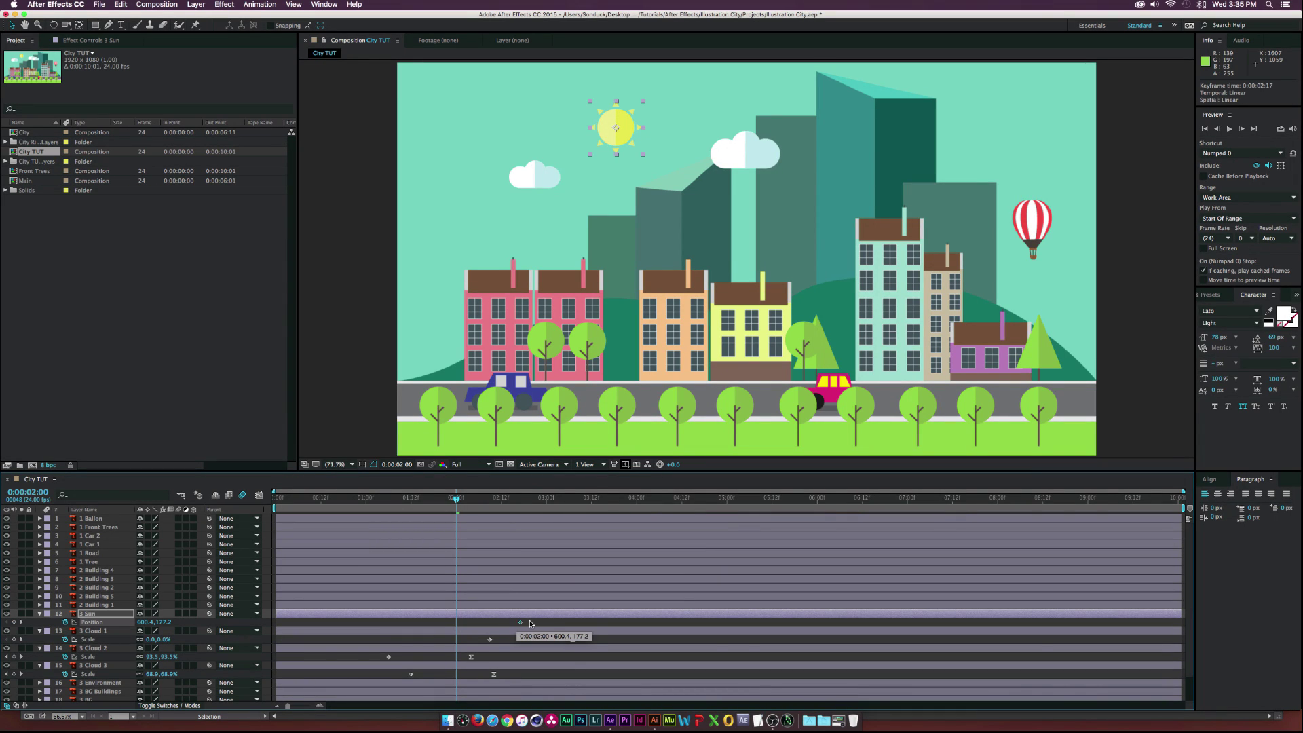
pyautogui.moveTo(540, 624); pyautogui.dragTo(551, 624)
pyautogui.moveTo(159, 622); pyautogui.dragTo(144, 621)
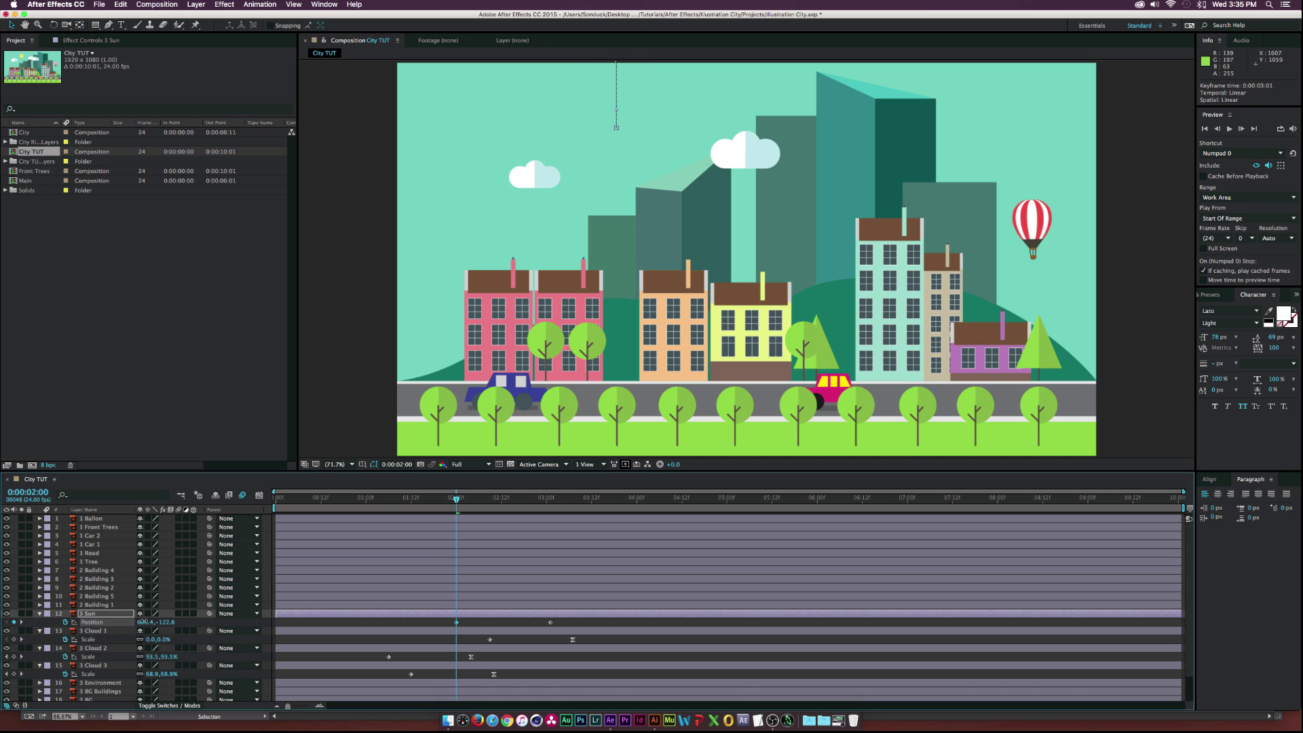
pyautogui.click(550, 623)
pyautogui.moveTo(454, 500); pyautogui.dragTo(547, 501)
# Apply Brightness & Contrast to the Sun and drive Brightness with a wiggle(2,30) expression
pyautogui.click(216, 4)
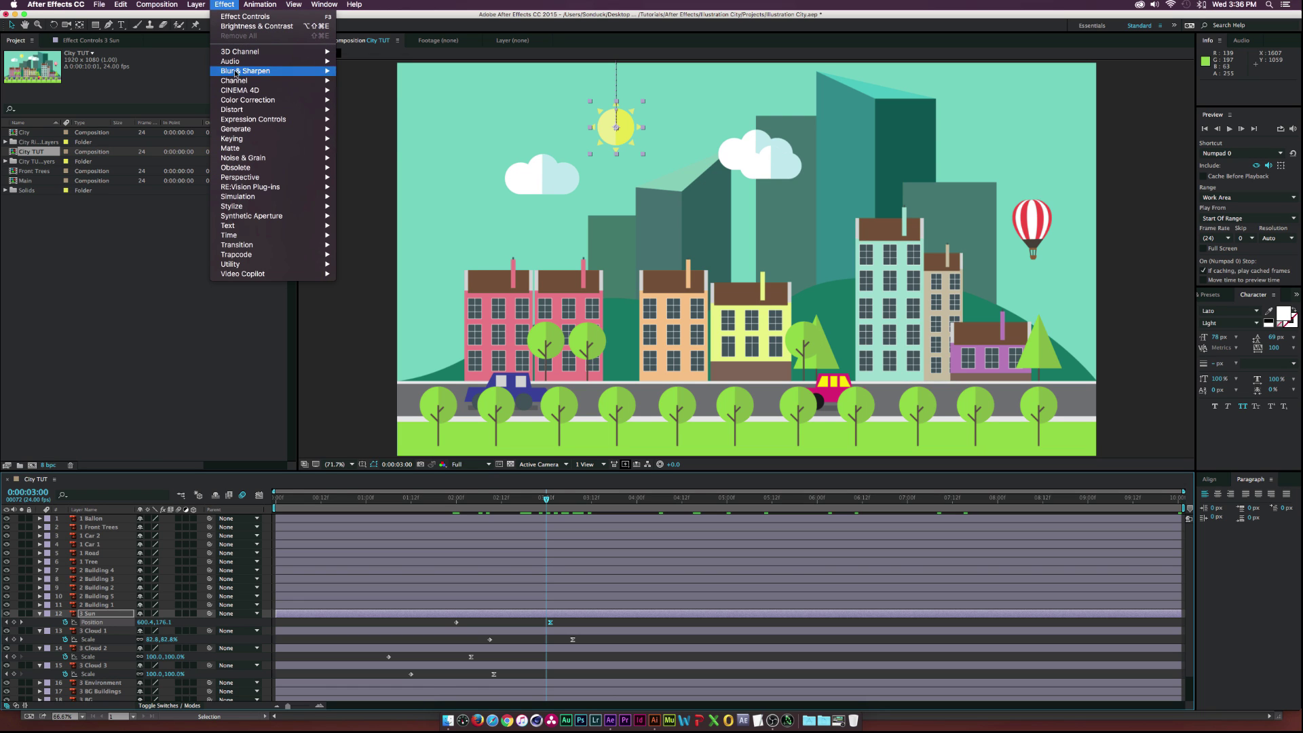
pyautogui.moveTo(242, 99)
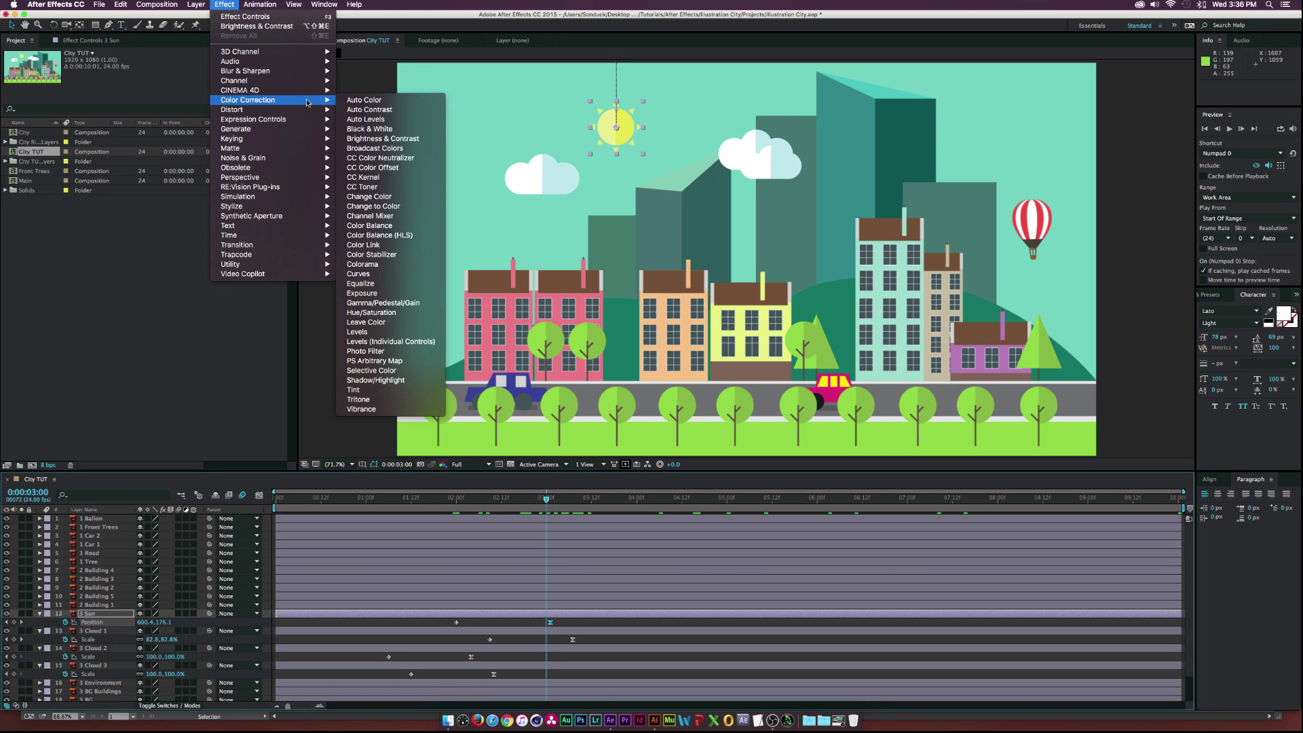
pyautogui.click(374, 139)
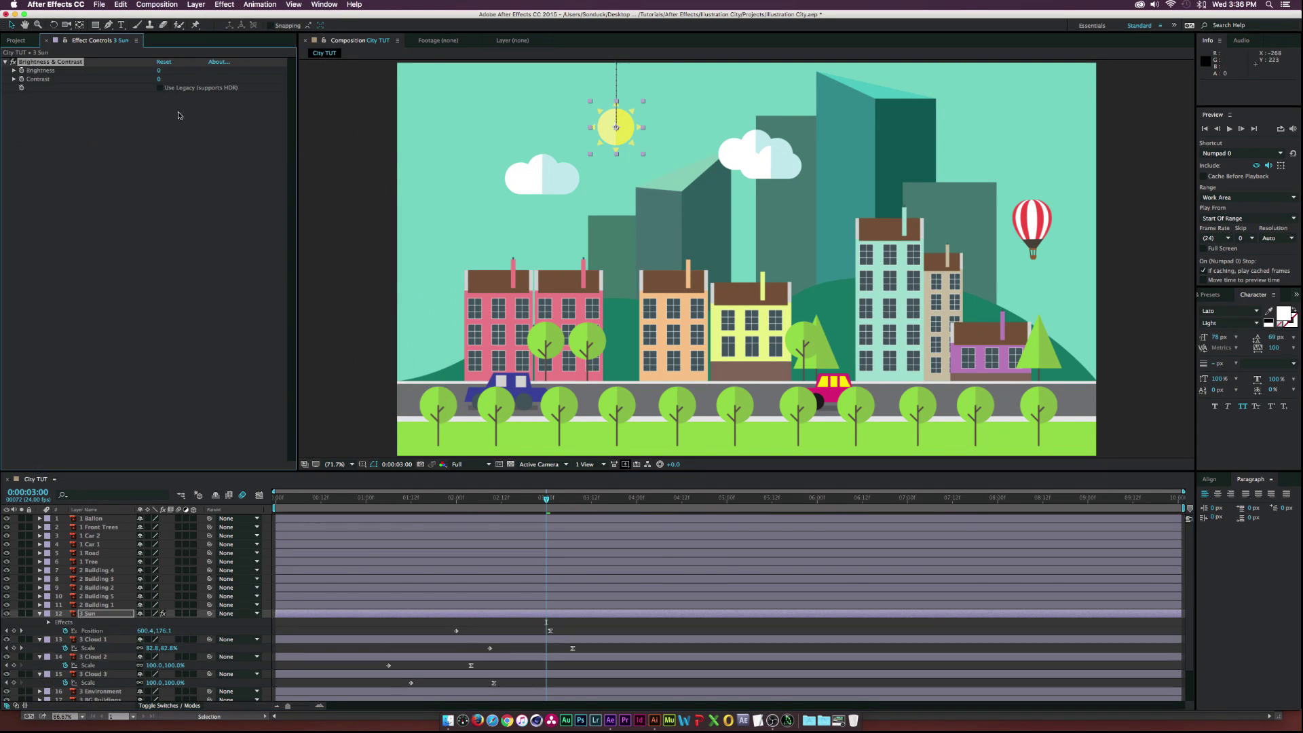
pyautogui.keyDown('alt'); pyautogui.click(21, 71); pyautogui.keyUp('alt')
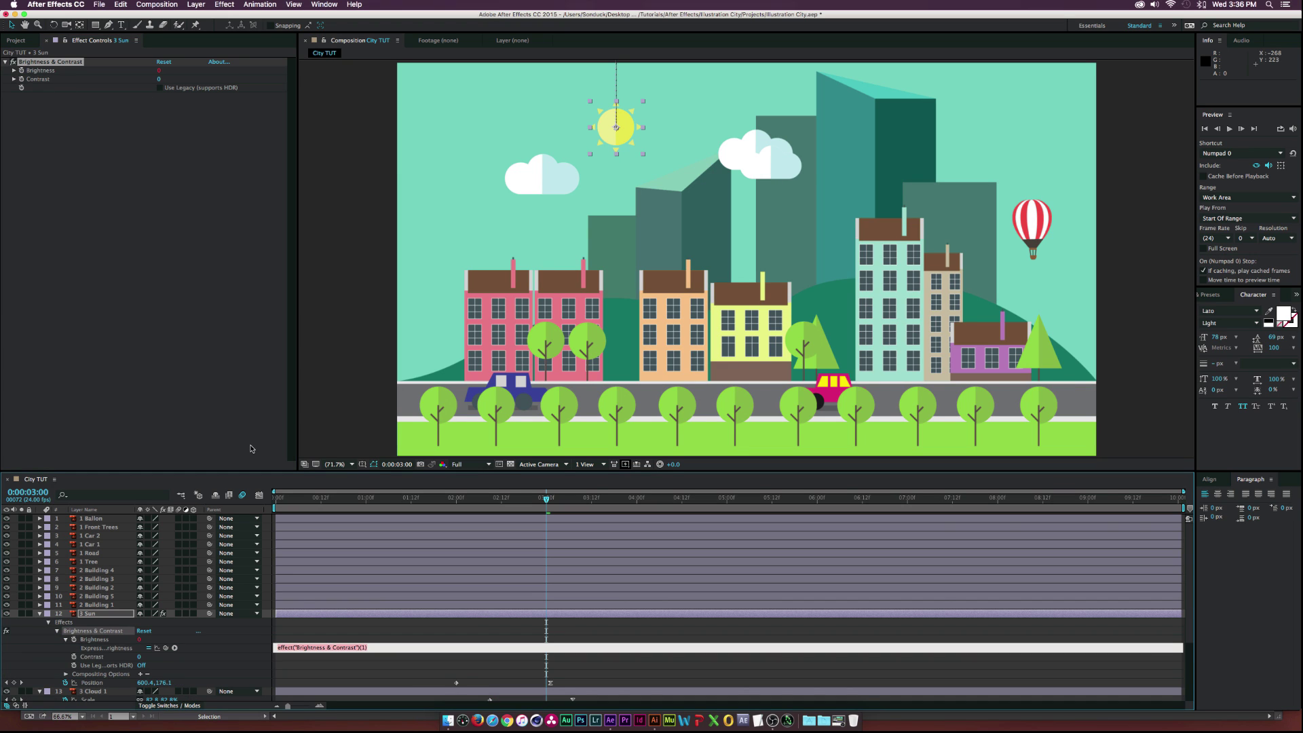
pyautogui.write('wiggle(')
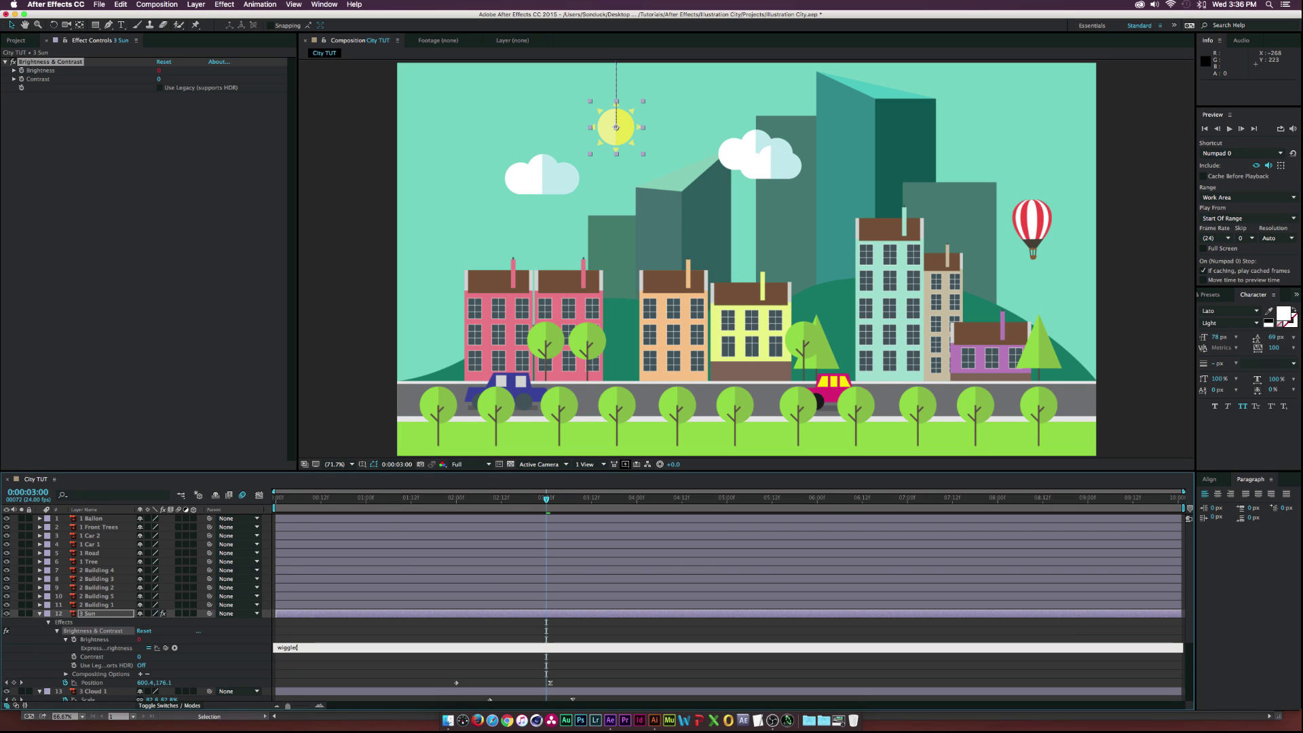
pyautogui.write('2,30')
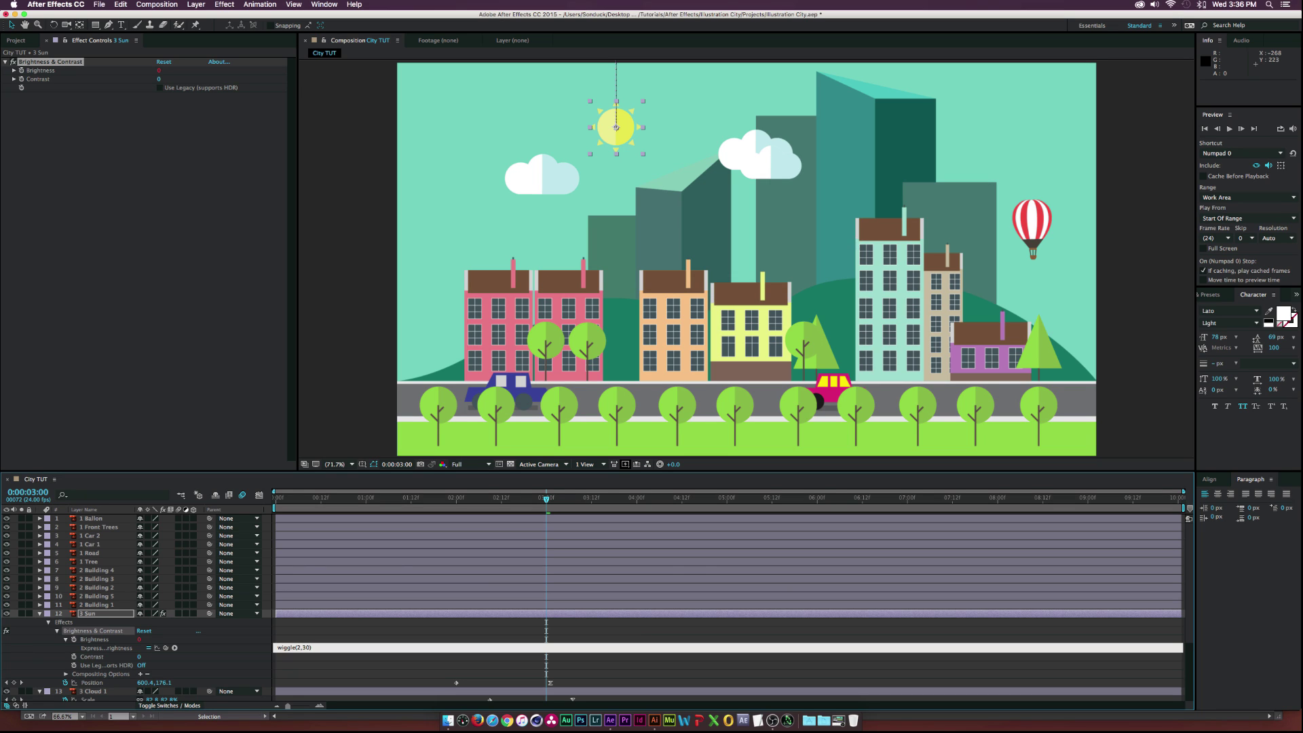
pyautogui.press('KP_Enter')
pyautogui.press('space')
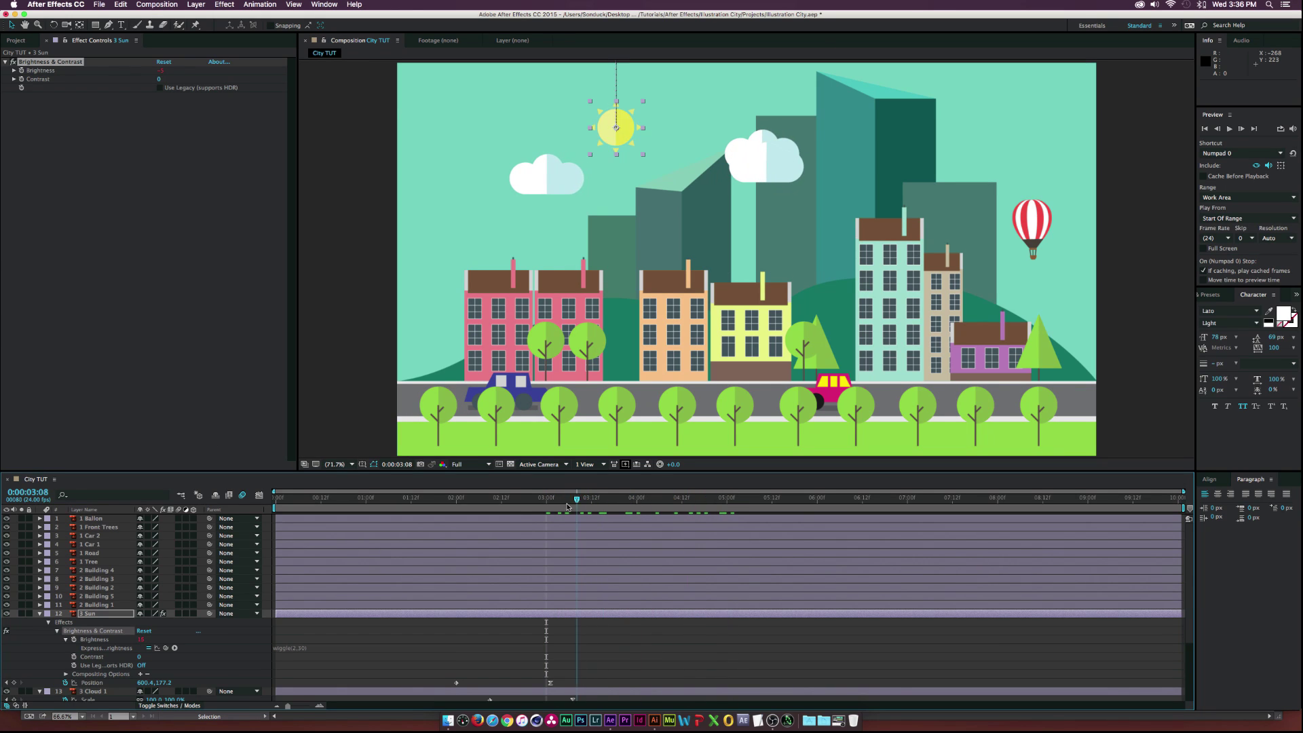
pyautogui.click(39, 613)
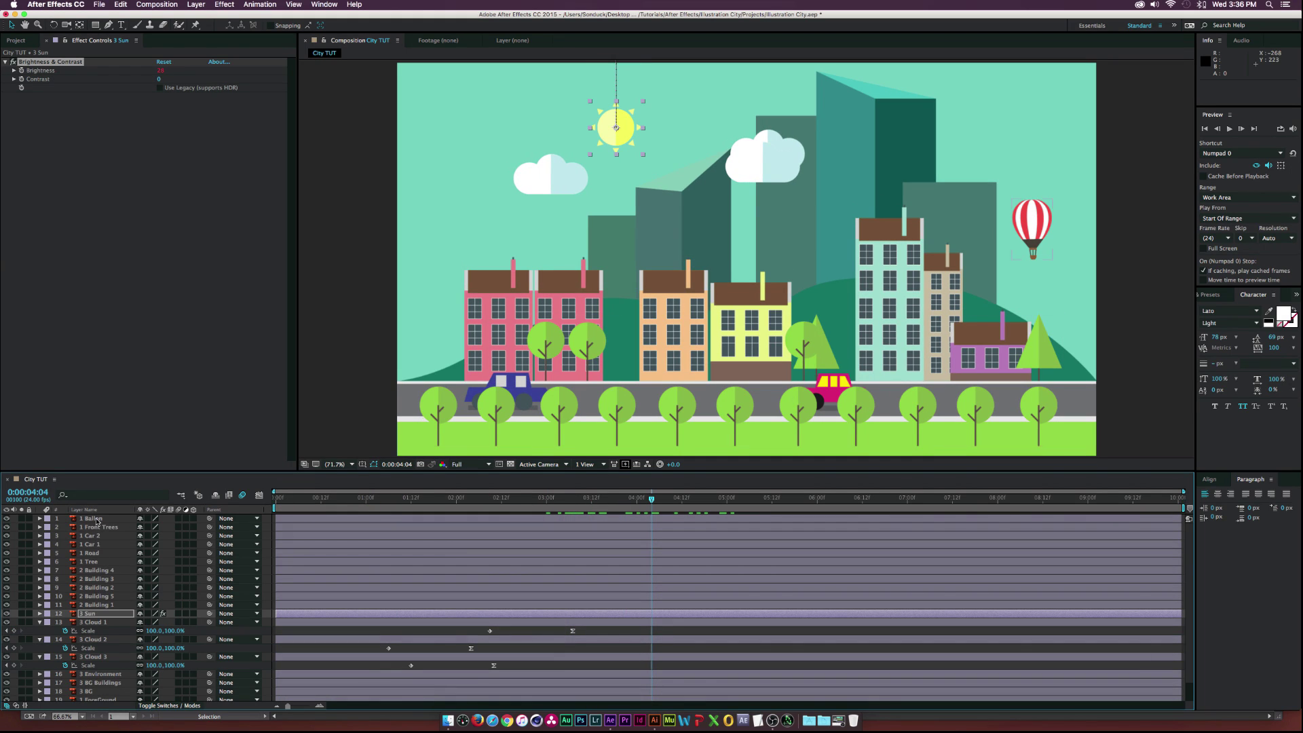
# Keyframe the balloon's Position at 1:00 and raise it to Y 241.7 at 10:00
pyautogui.click(436, 516)
pyautogui.moveTo(435, 510); pyautogui.dragTo(367, 509)
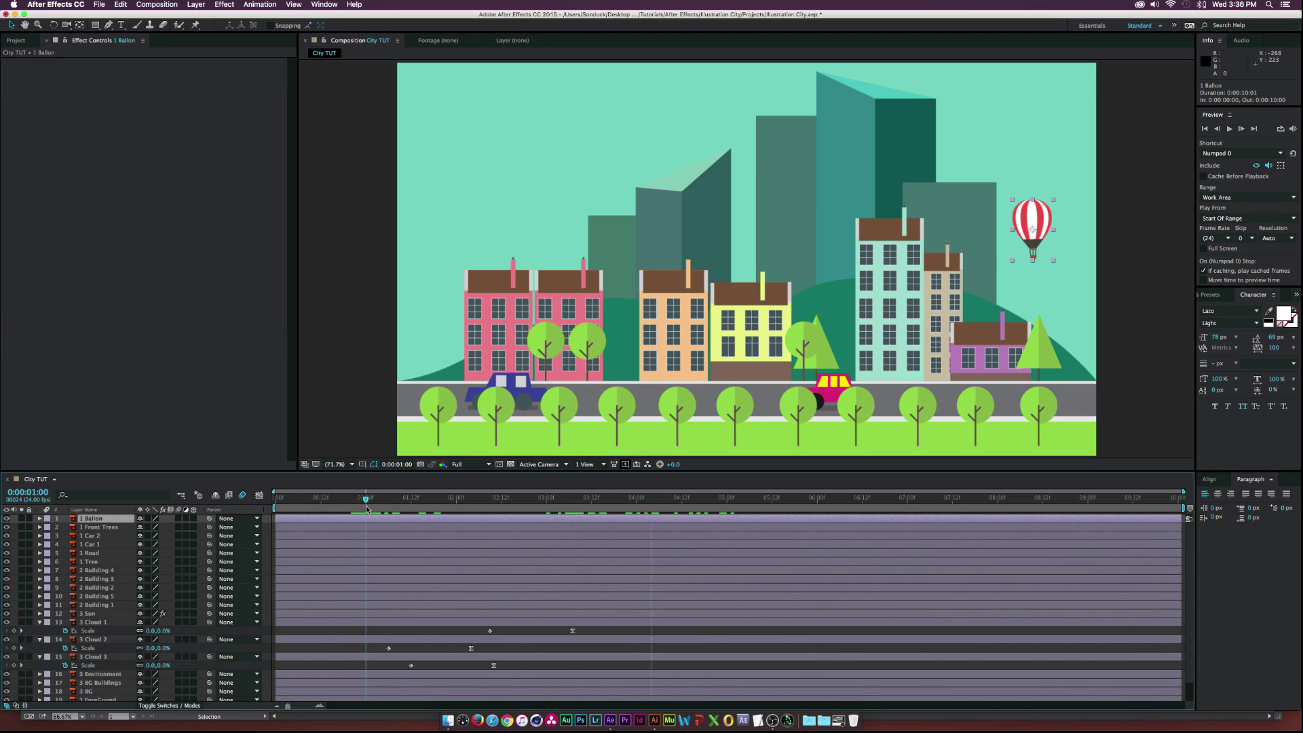
pyautogui.press('p')
pyautogui.click(65, 527)
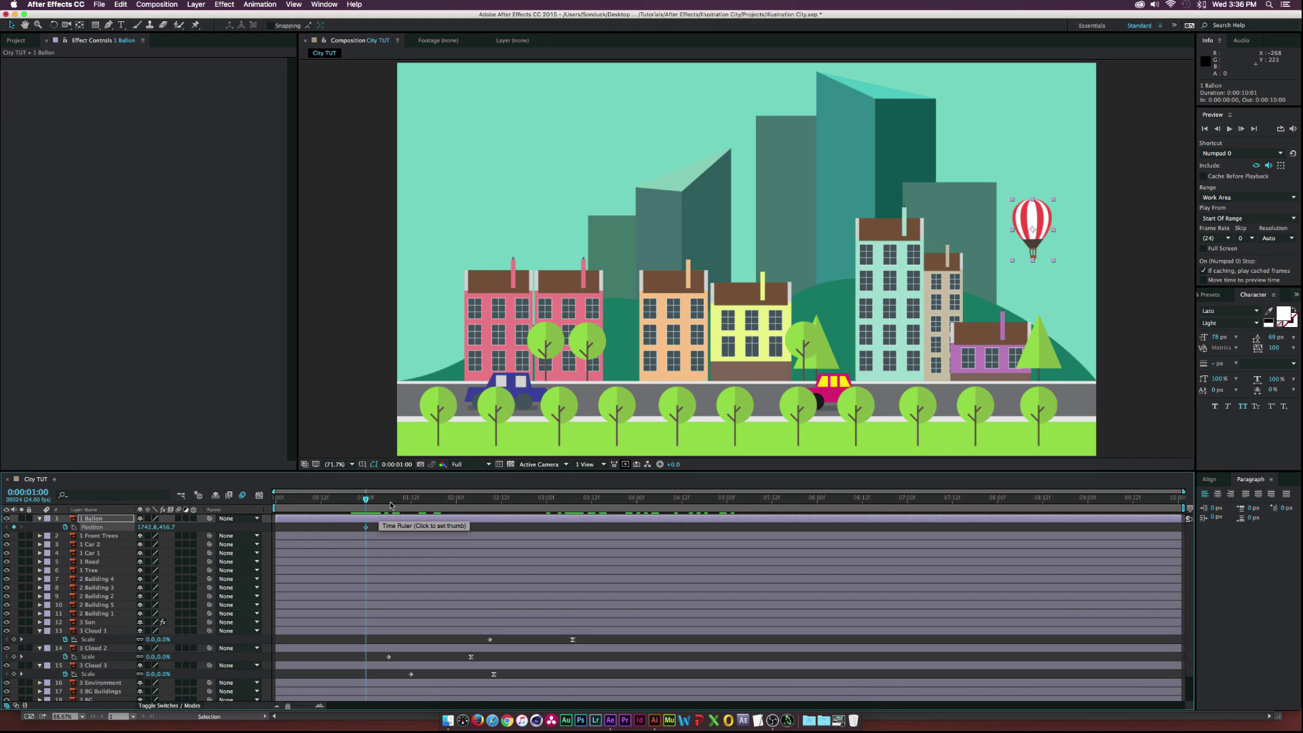
pyautogui.press('End')
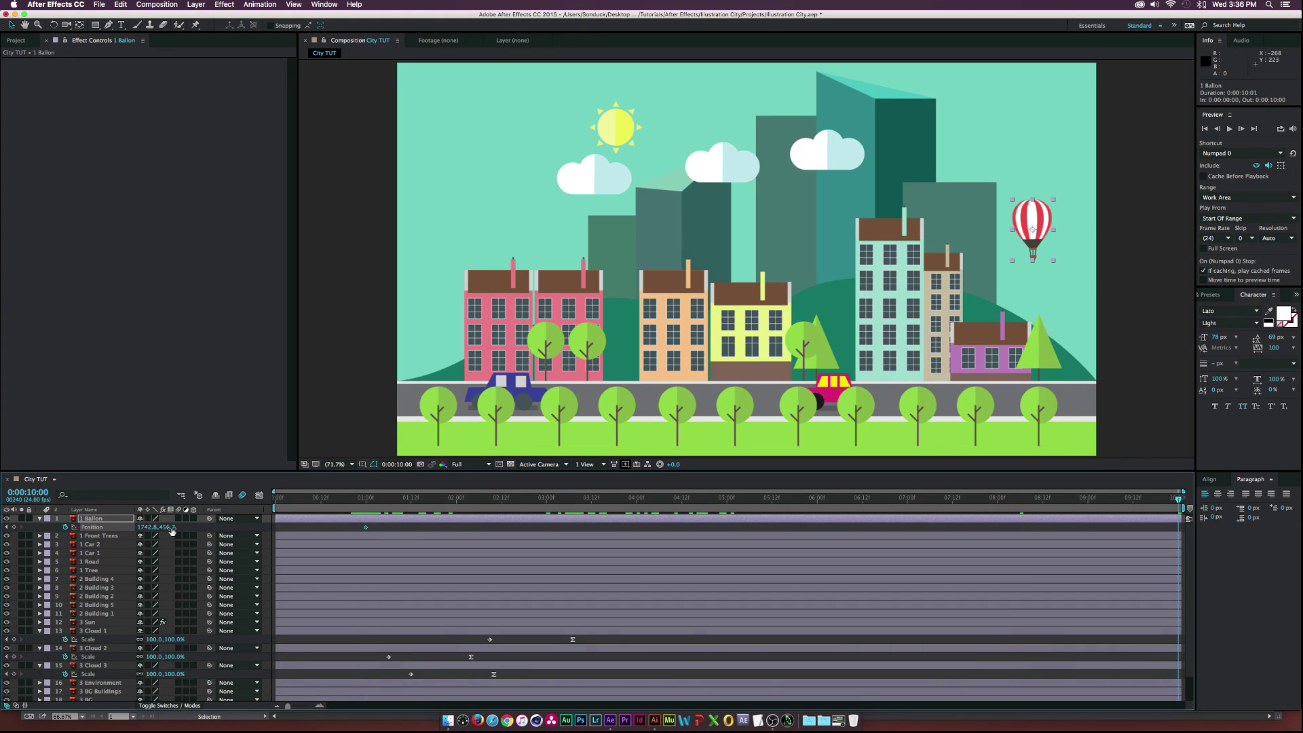
pyautogui.moveTo(172, 531); pyautogui.dragTo(51, 530)
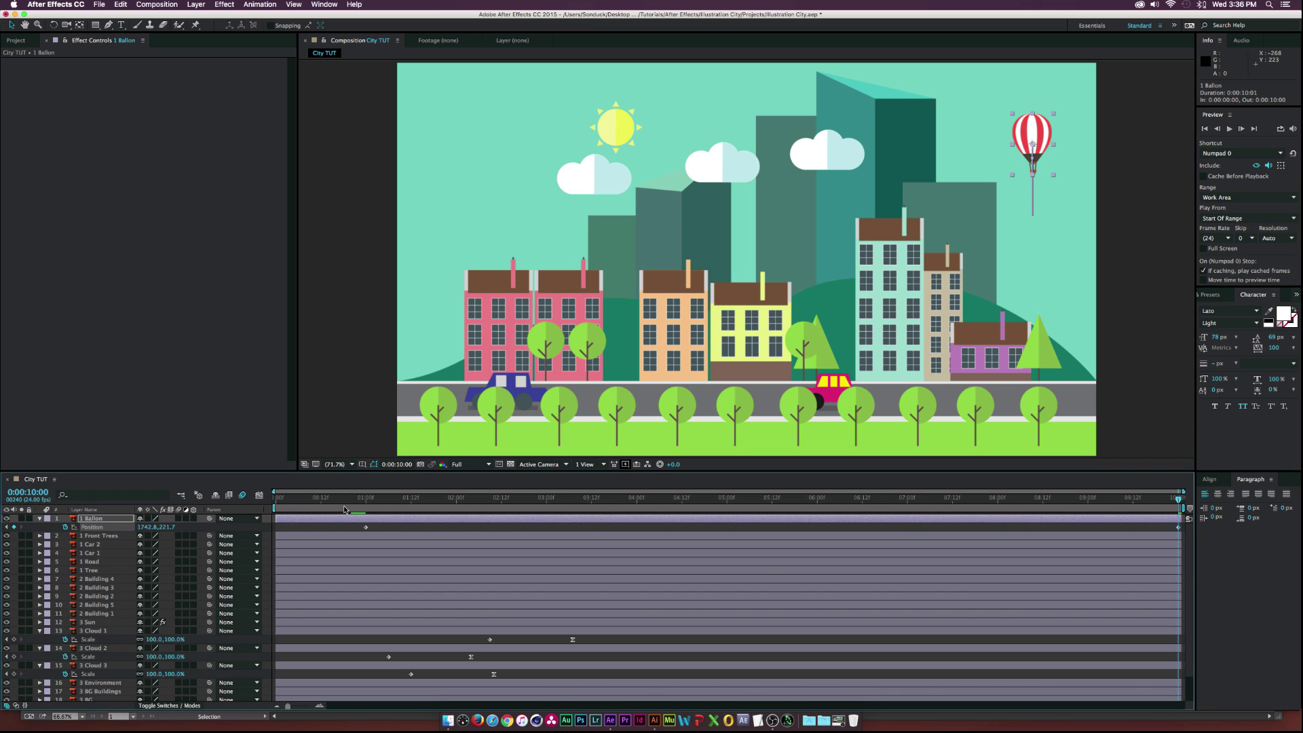
# Keyframe the balloon's Scale at 1:16, starting from 0% at 1:00
pyautogui.moveTo(372, 500); pyautogui.dragTo(366, 500)
pyautogui.hotkey('shift', 's')
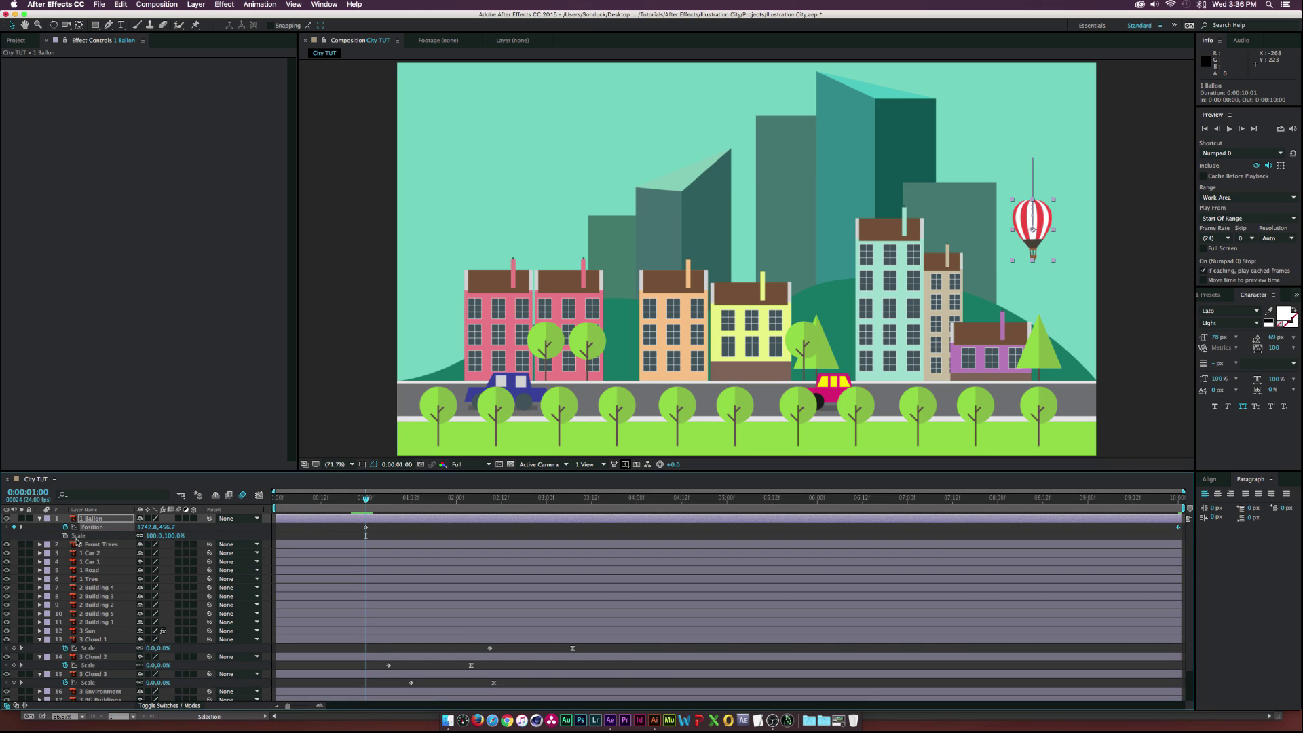
pyautogui.click(65, 535)
pyautogui.moveTo(365, 536); pyautogui.dragTo(426, 536)
pyautogui.click(154, 536)
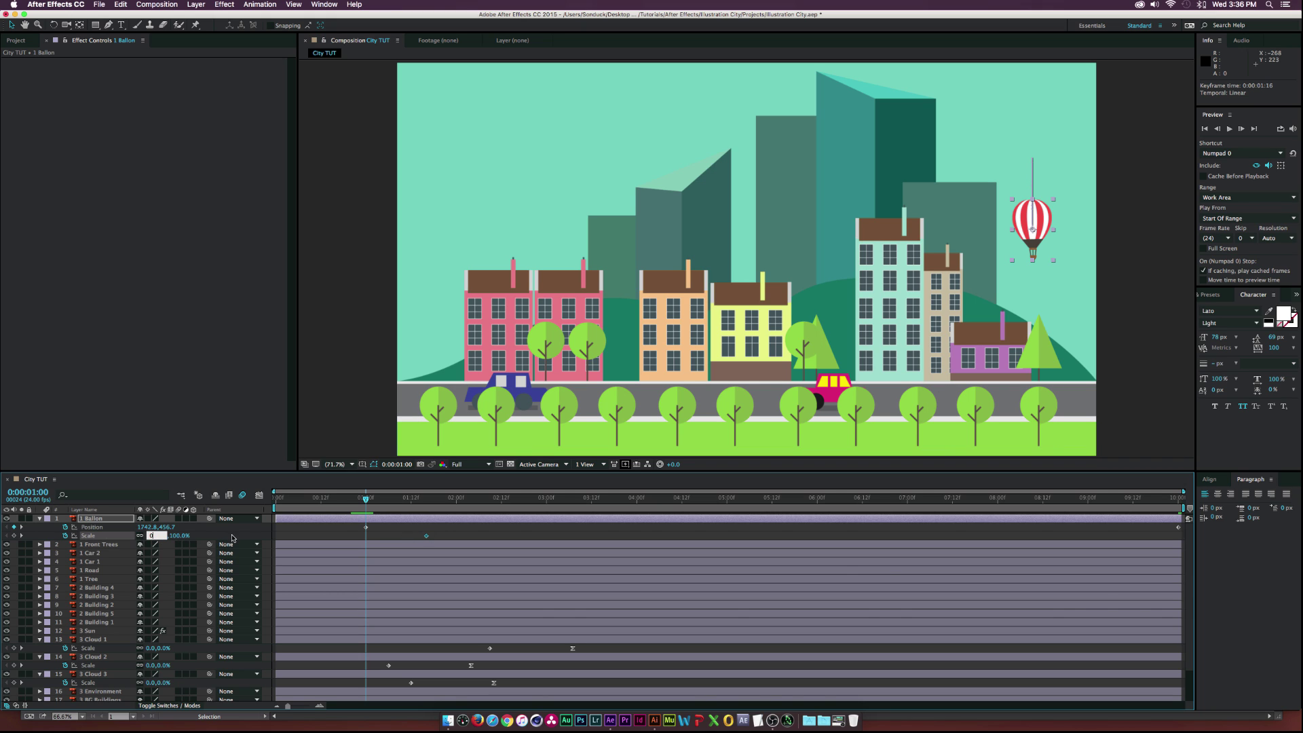
pyautogui.write('0')
pyautogui.press('Return')
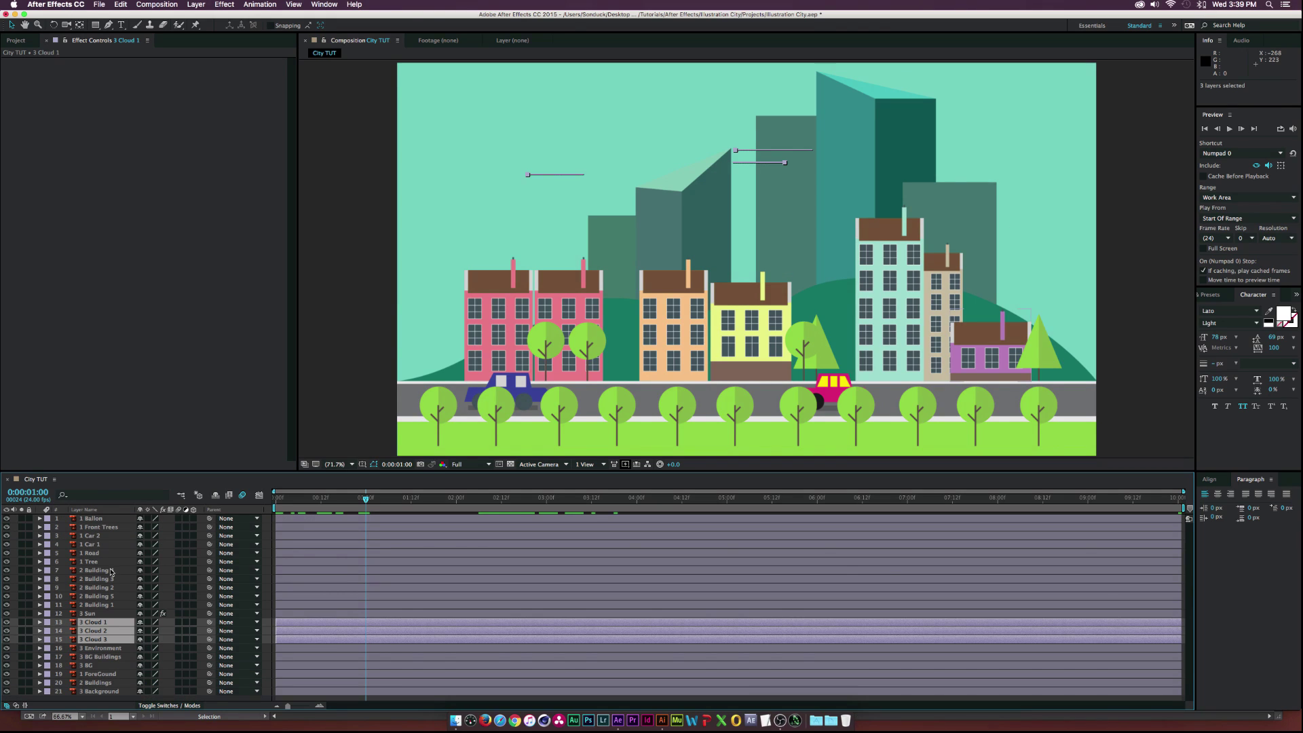
# Keyframe Position on Buildings 7–11, ending near 2:15, with all pushed below ground at 1:00
pyautogui.click(110, 572)
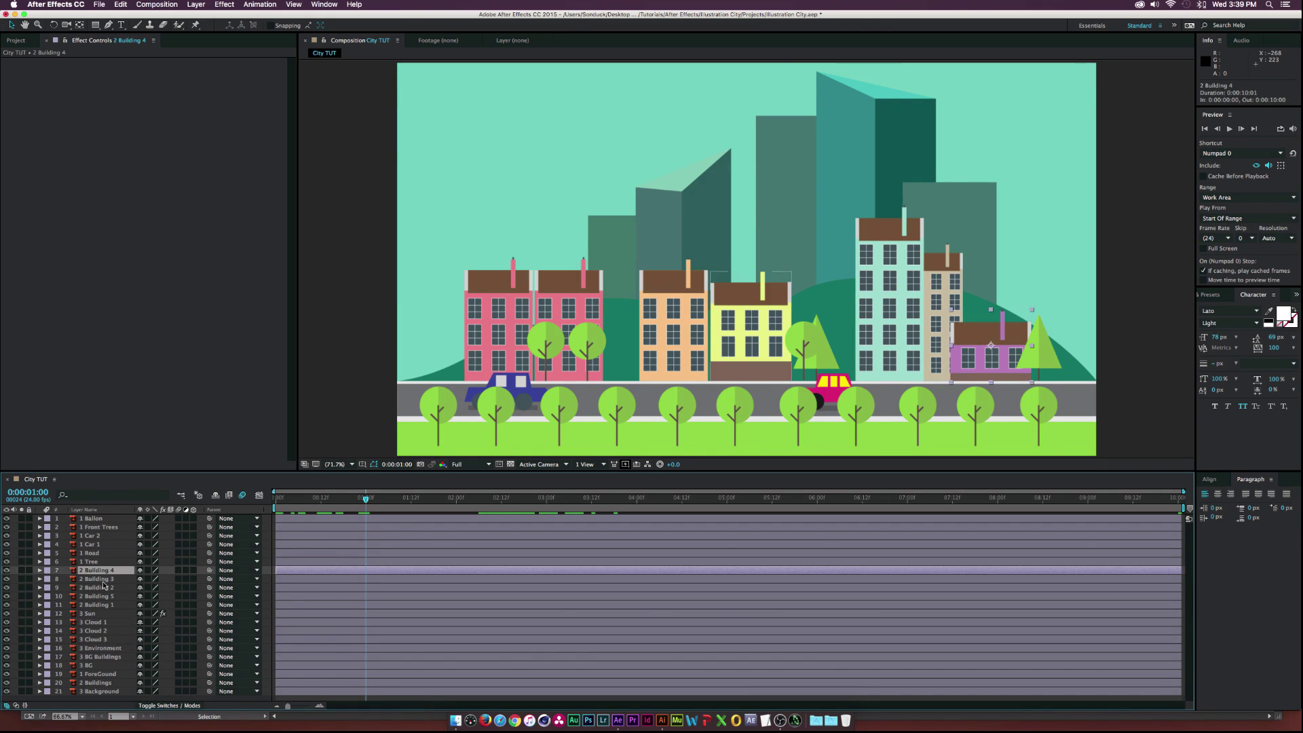
pyautogui.keyDown('shift'); pyautogui.click(104, 604); pyautogui.keyUp('shift')
pyautogui.press('p')
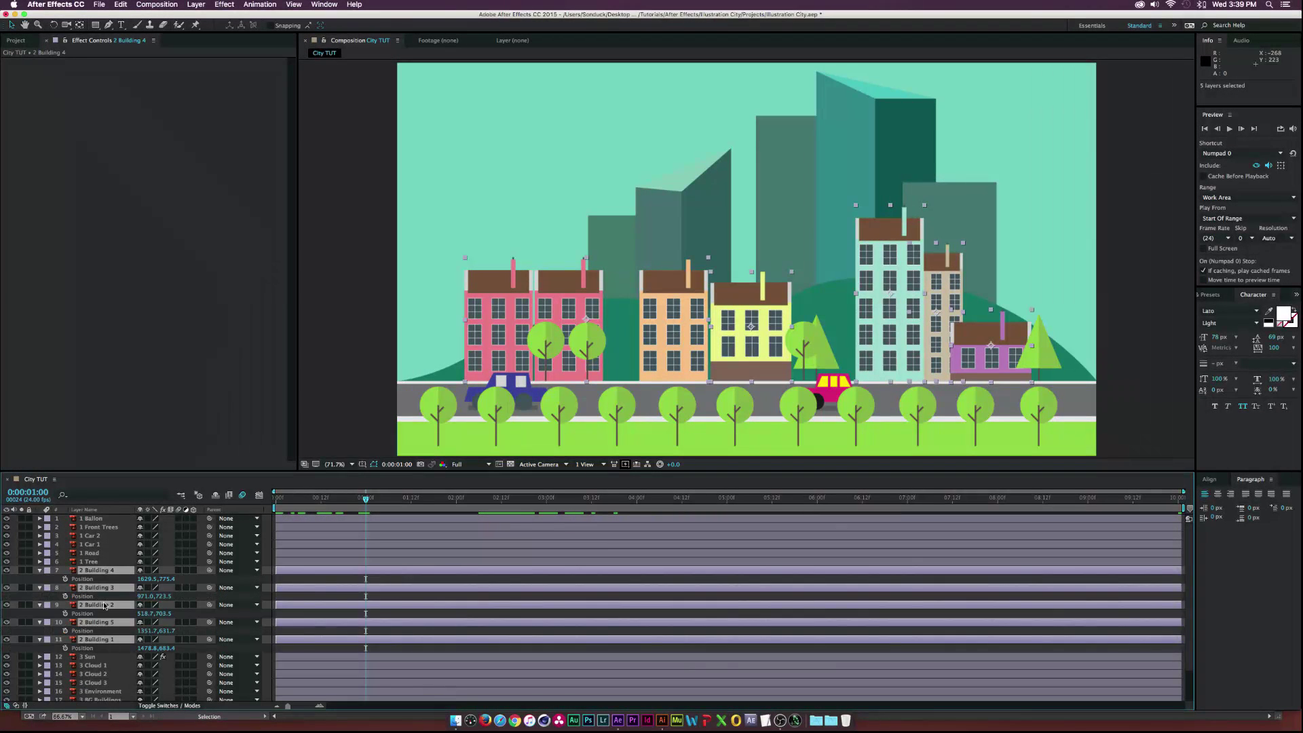
pyautogui.click(66, 579)
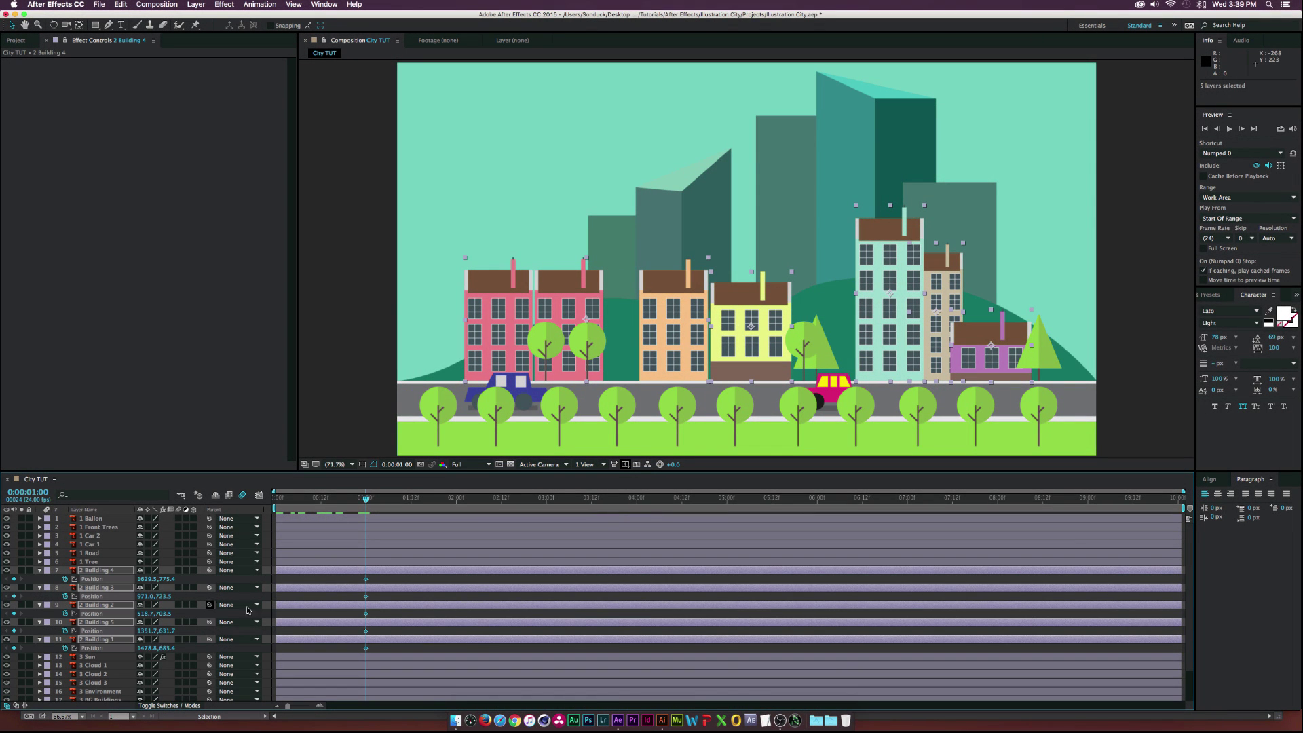
pyautogui.moveTo(367, 580); pyautogui.dragTo(384, 581)
pyautogui.moveTo(546, 587); pyautogui.dragTo(512, 586)
pyautogui.moveTo(163, 579); pyautogui.dragTo(559, 649)
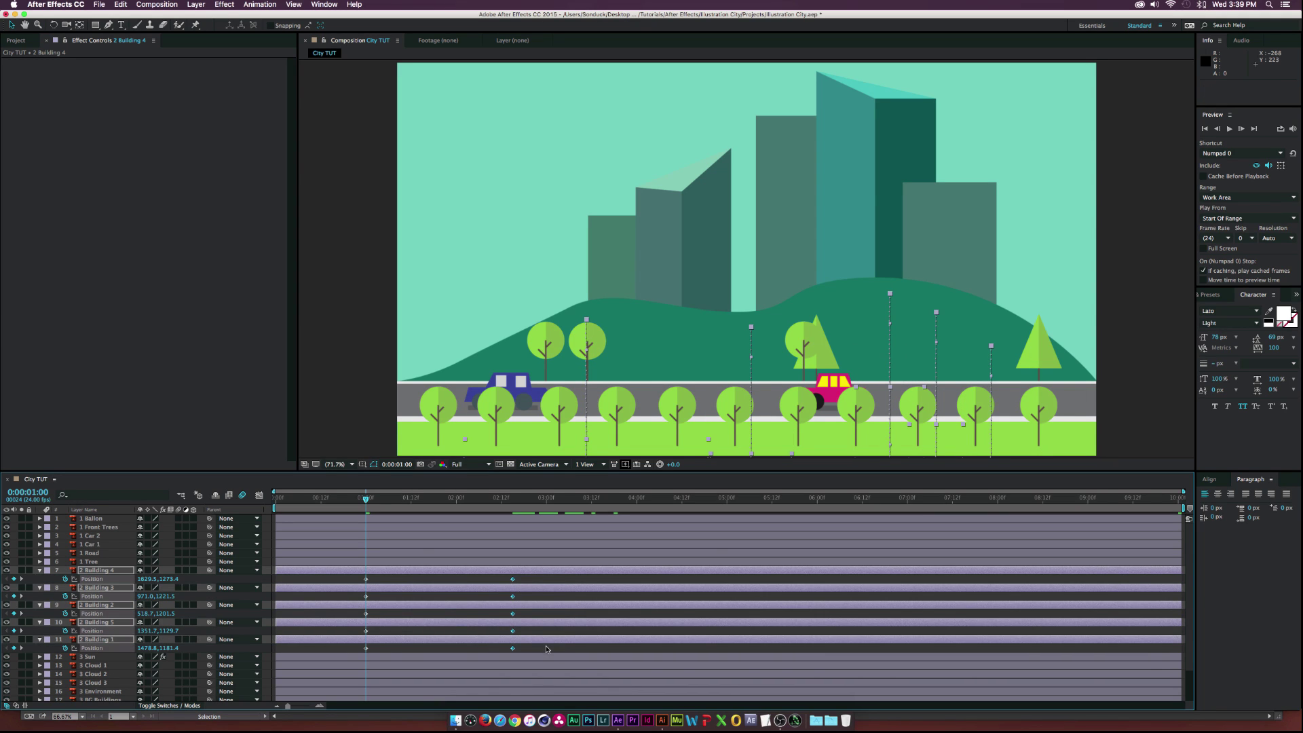
# Offset each building's Position keyframes so they rise one after another
pyautogui.click(413, 580)
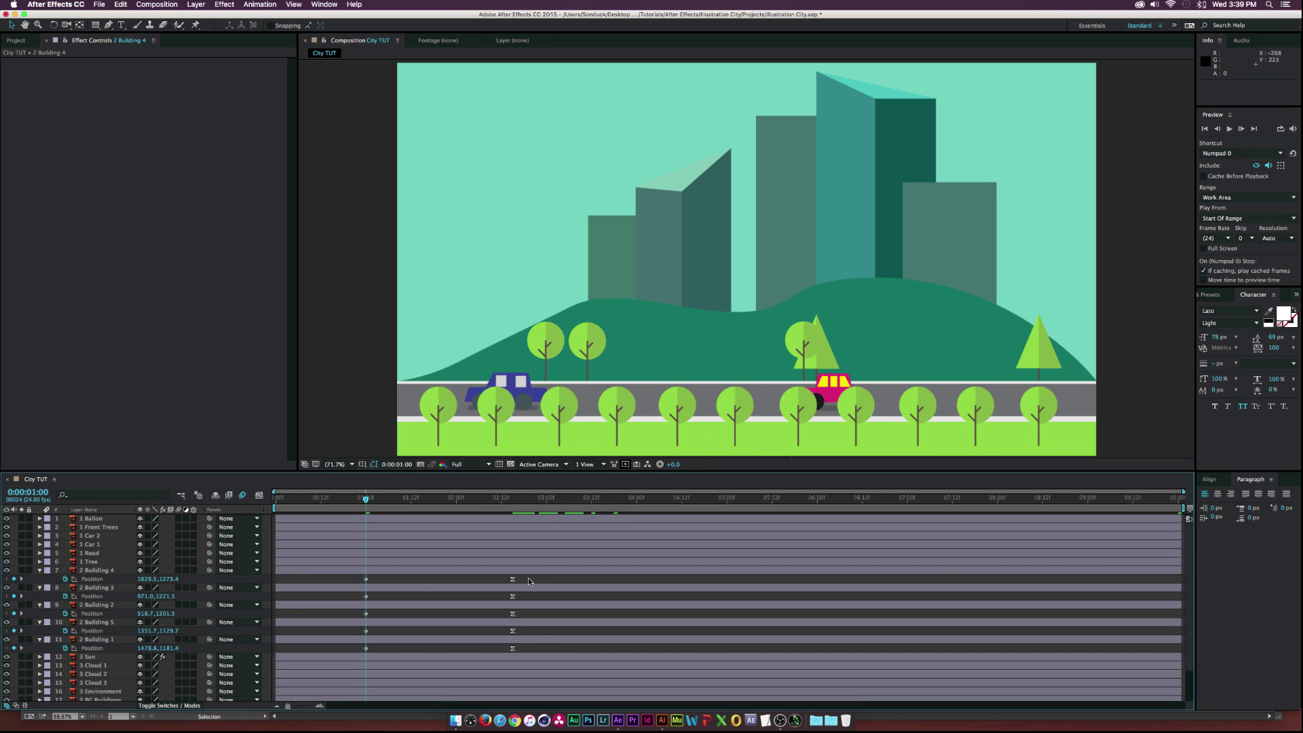
pyautogui.moveTo(366, 578); pyautogui.dragTo(430, 579)
pyautogui.moveTo(529, 610); pyautogui.dragTo(394, 614)
pyautogui.moveTo(528, 636)
pyautogui.mouseDown()
pyautogui.moveTo(359, 627)
pyautogui.moveTo(473, 636)
pyautogui.moveTo(358, 646)
pyautogui.moveTo(544, 648)
pyautogui.mouseUp()
pyautogui.moveTo(349, 593); pyautogui.dragTo(542, 599)
pyautogui.moveTo(366, 499); pyautogui.dragTo(712, 517)
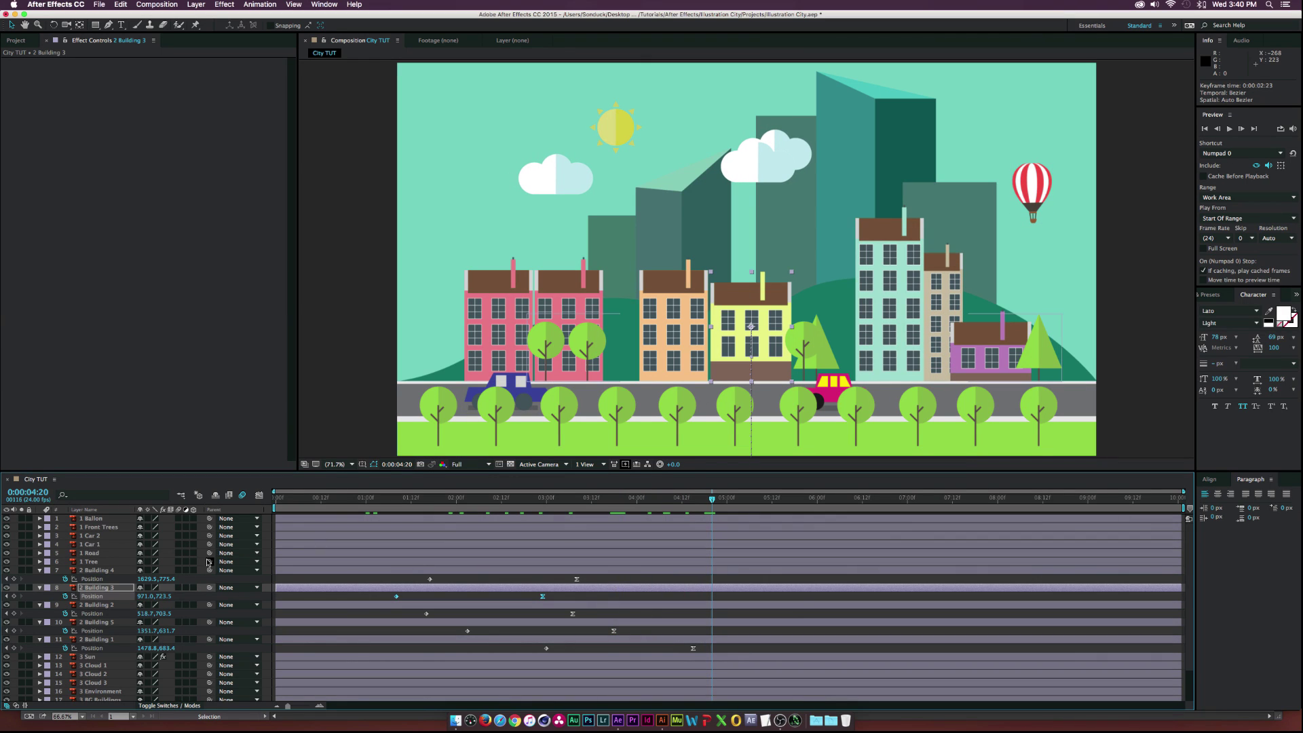
# Turn on motion blur for the top layers and the composition, then preview the buildings rising
pyautogui.press('super+shift+a')
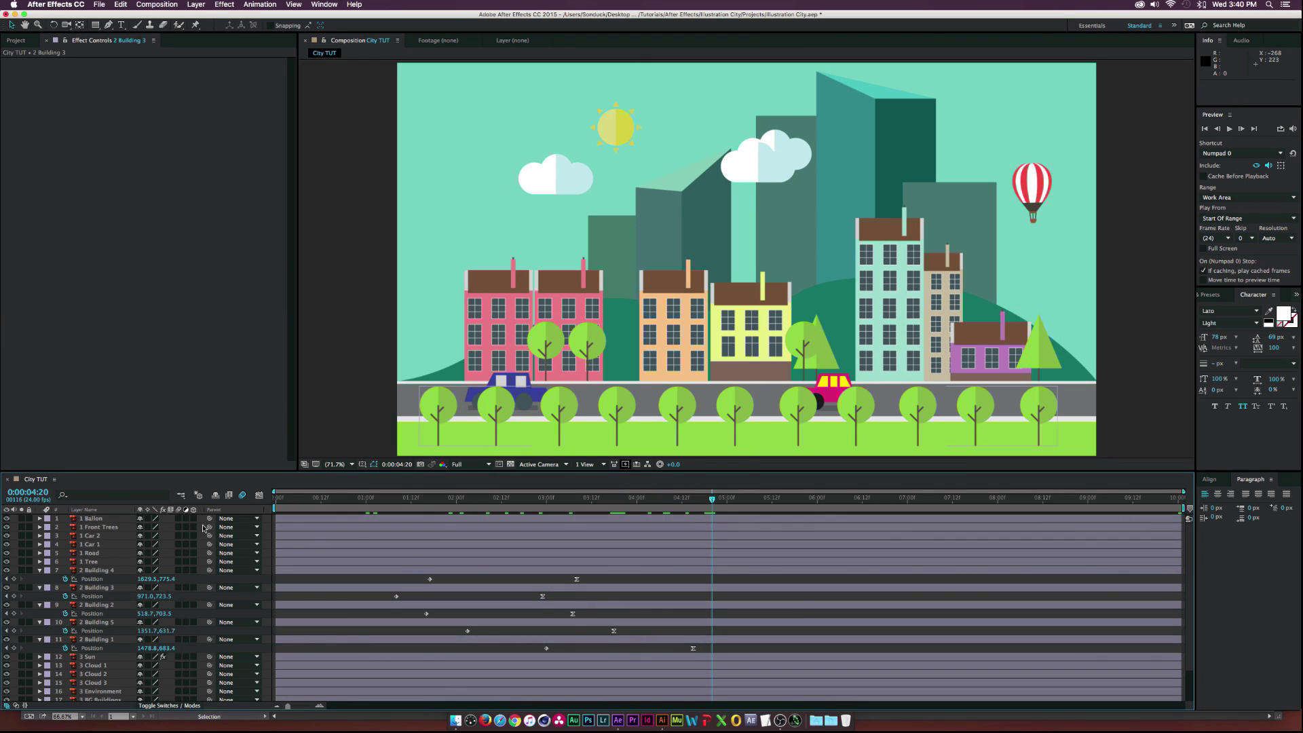
pyautogui.press('u')
pyautogui.moveTo(178, 519); pyautogui.dragTo(177, 696)
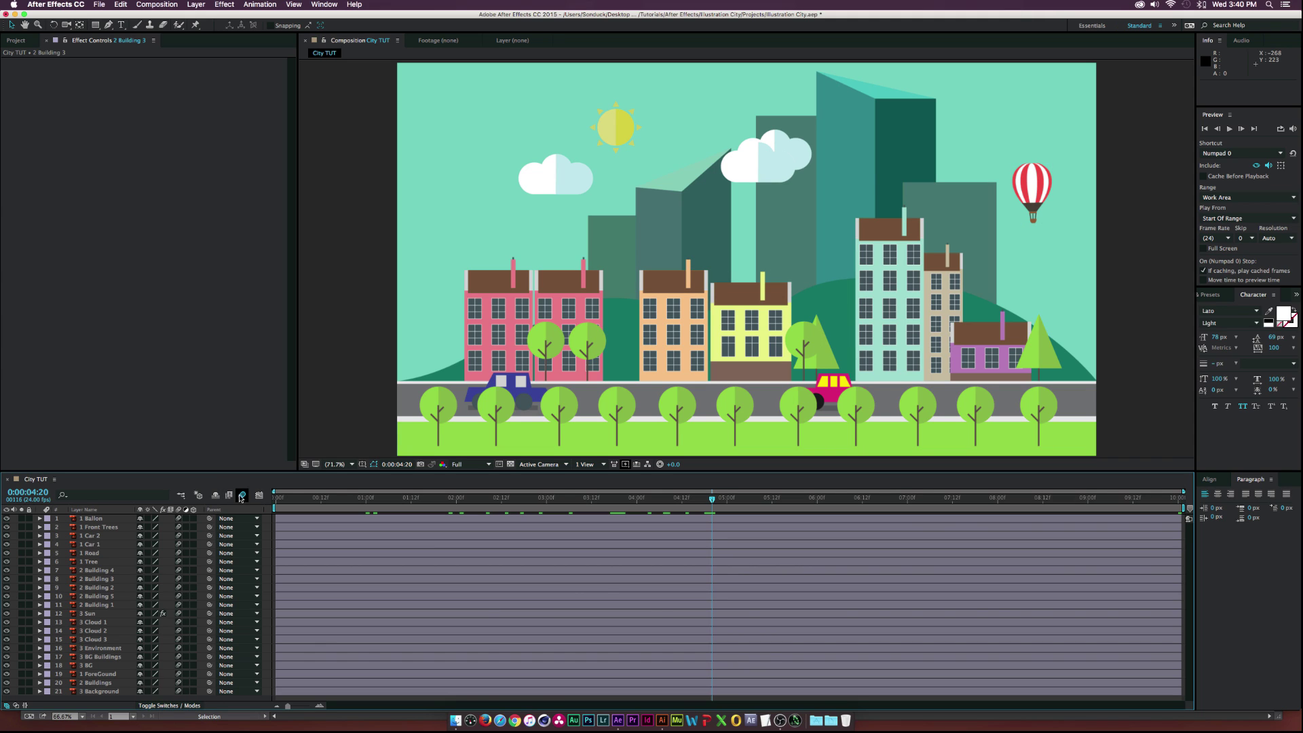
pyautogui.click(242, 496)
pyautogui.press('space')
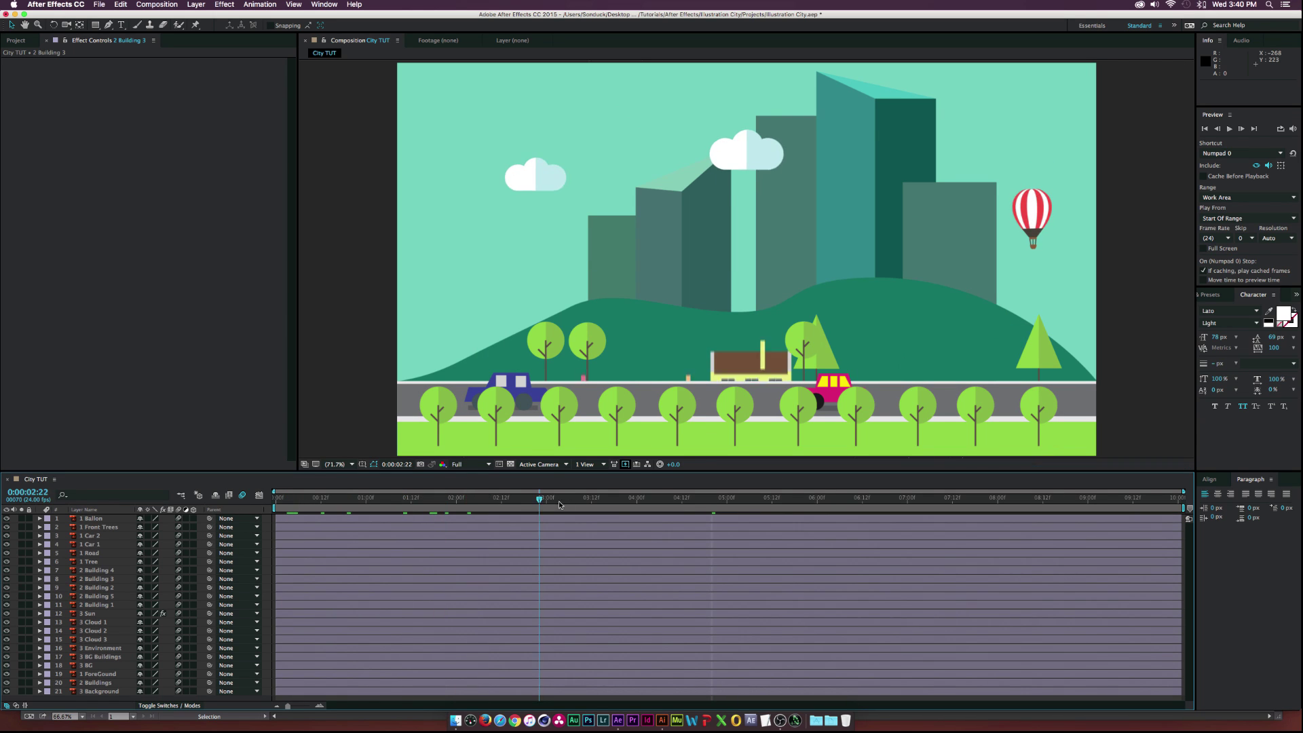
pyautogui.moveTo(568, 504); pyautogui.dragTo(380, 518)
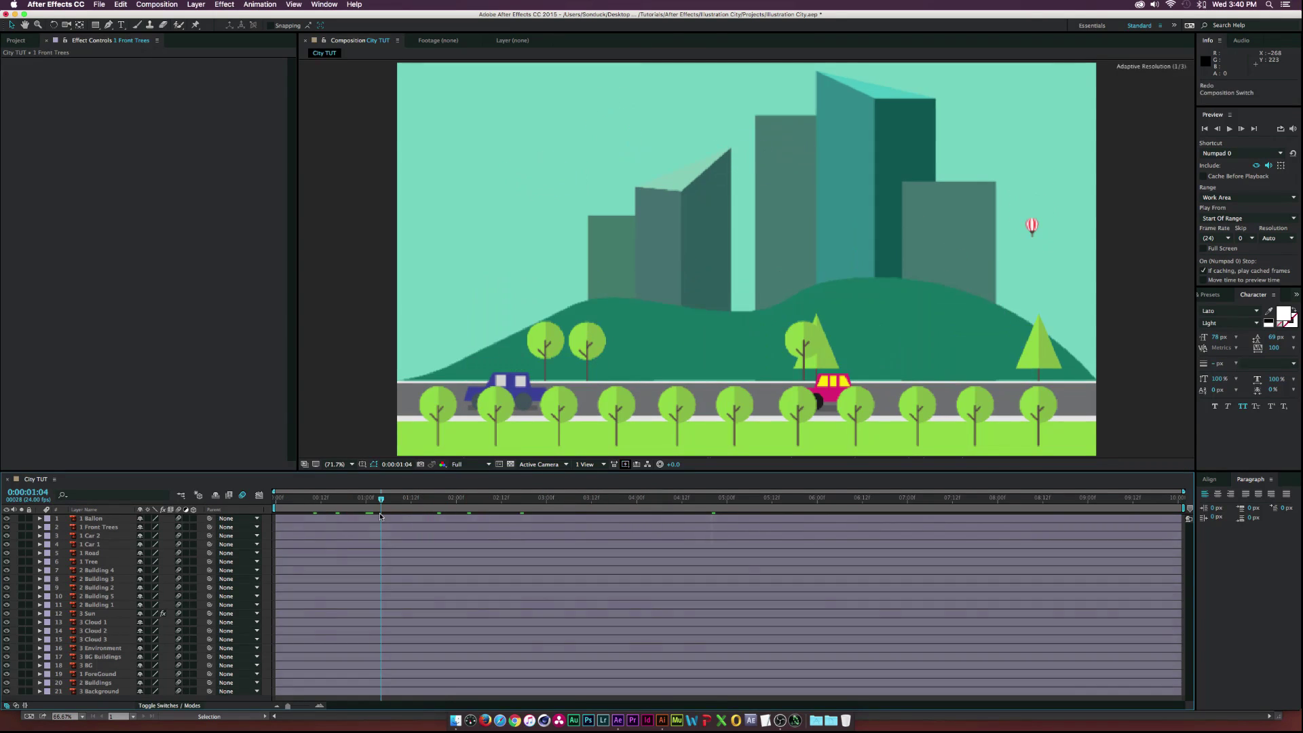
# Keyframe 1 Tree's Position so the hillside trees rise from below the road, shifting both keys later
pyautogui.click(77, 563)
pyautogui.press('p')
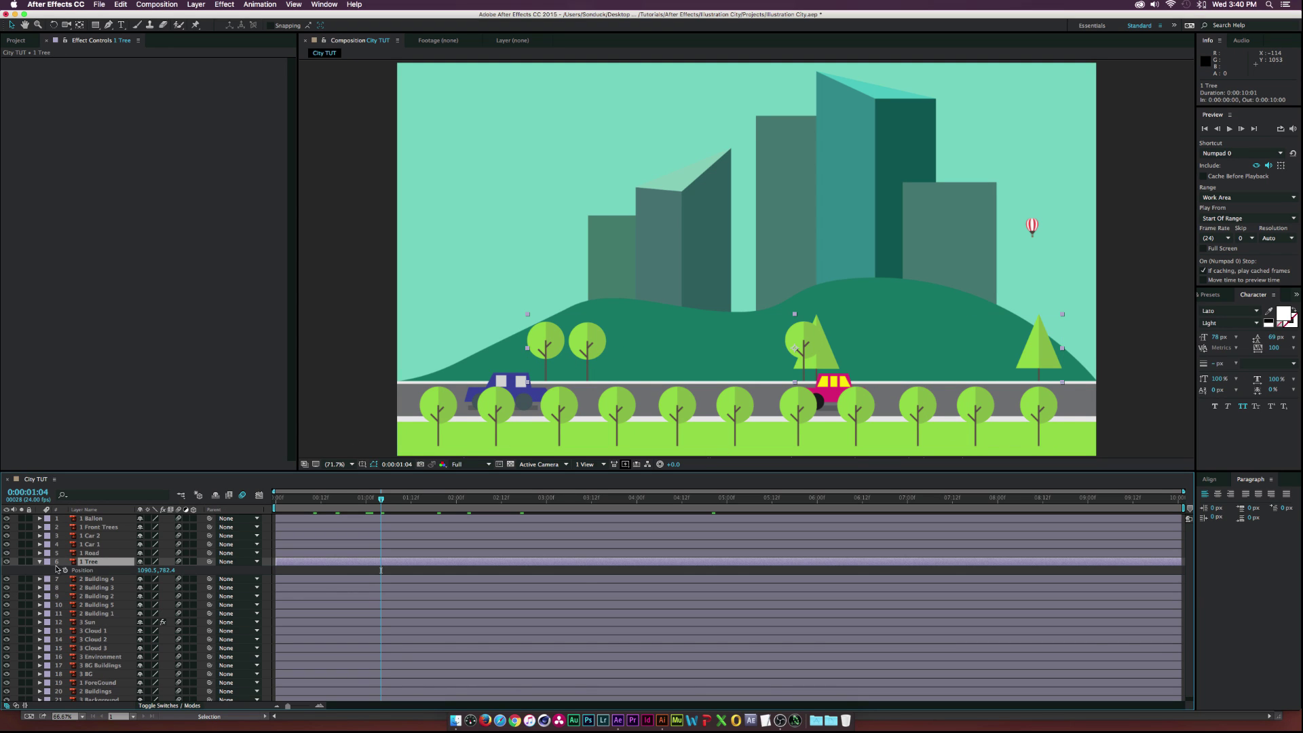
pyautogui.click(65, 570)
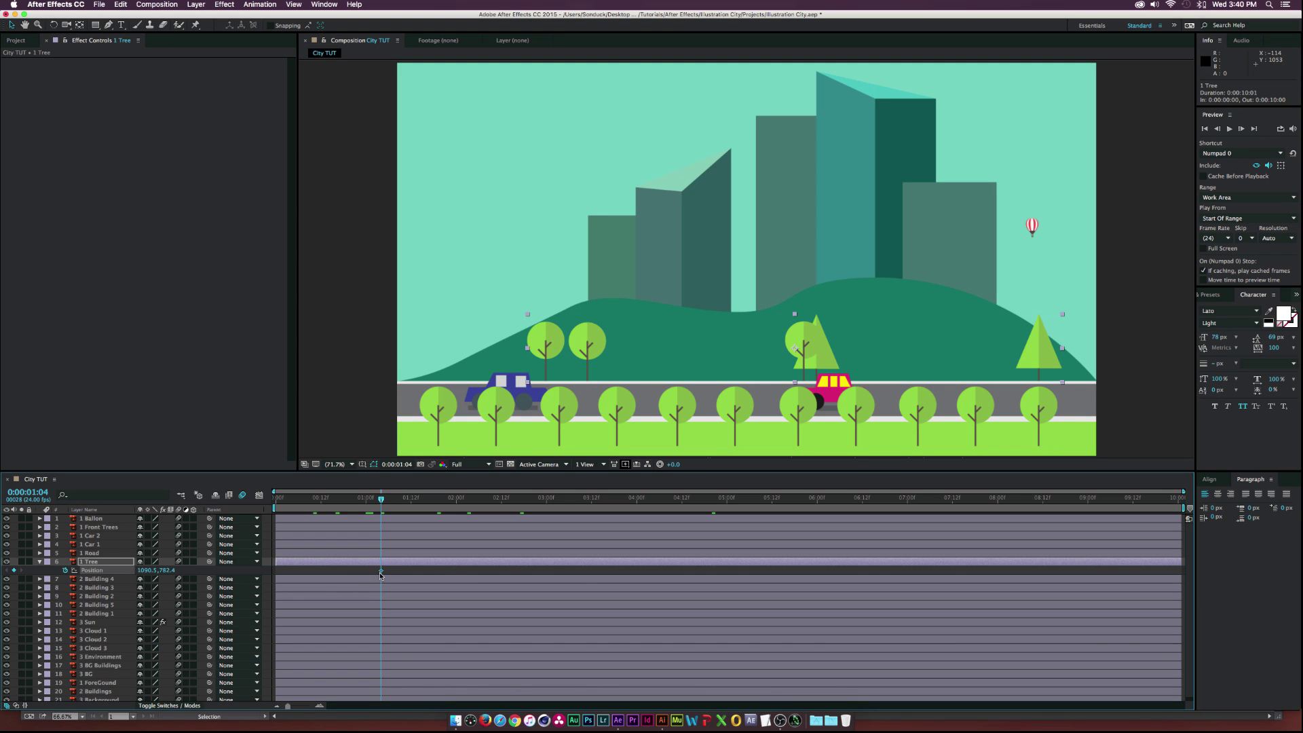
pyautogui.moveTo(381, 571); pyautogui.dragTo(426, 570)
pyautogui.moveTo(169, 570); pyautogui.dragTo(186, 569)
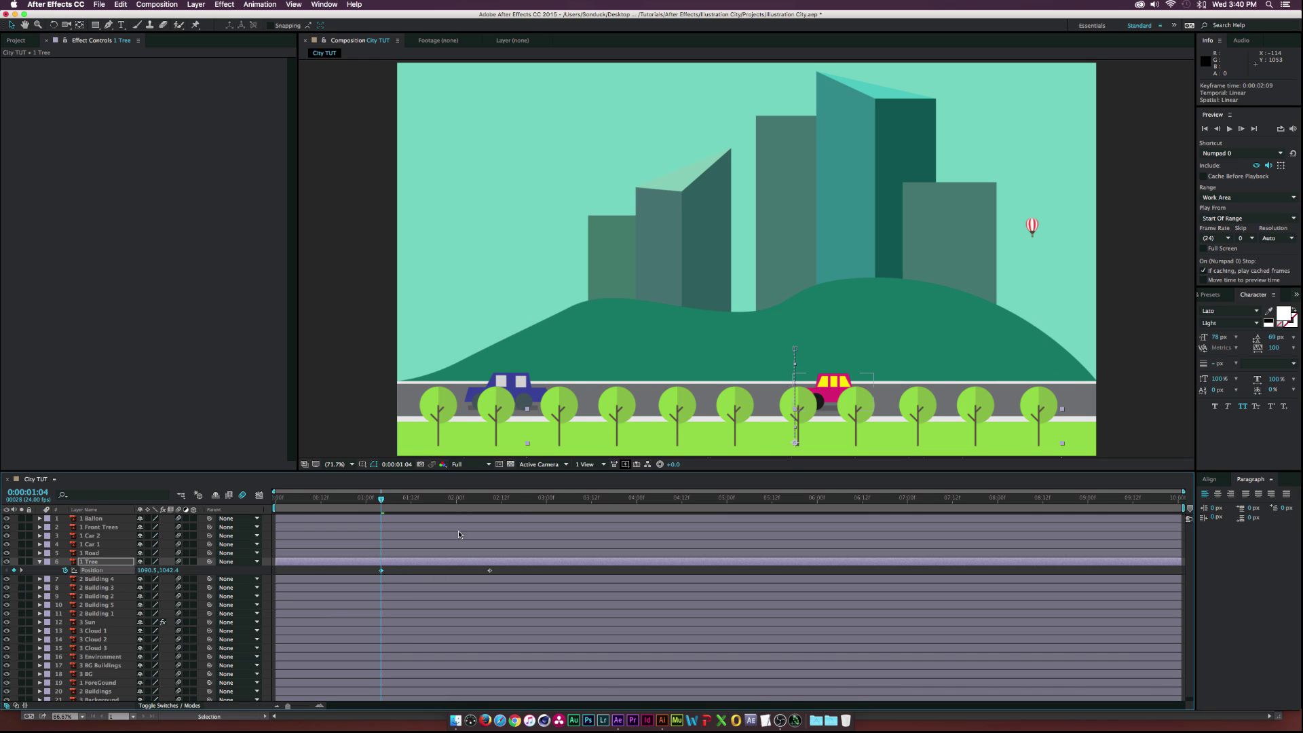
pyautogui.moveTo(496, 574); pyautogui.dragTo(408, 572)
pyautogui.moveTo(390, 501); pyautogui.dragTo(396, 506)
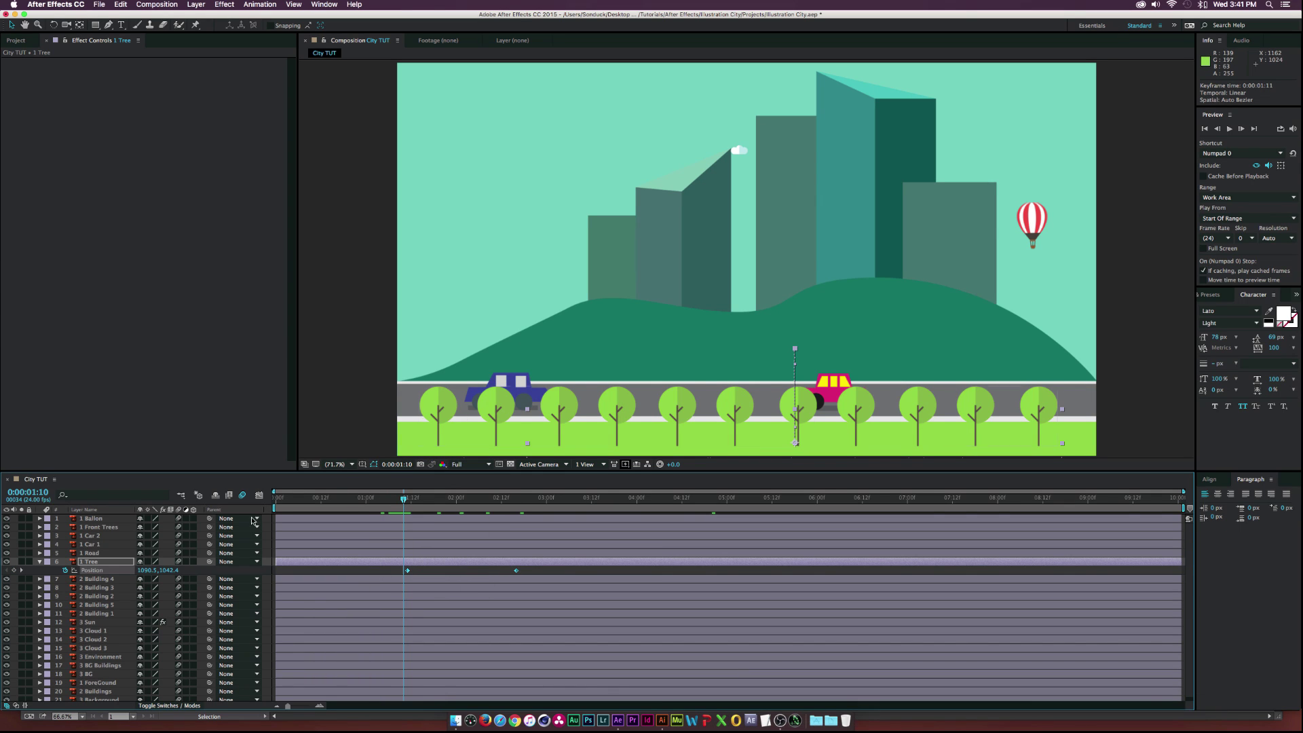
# Try lowering 1 Front Trees, undo the change, and switch to Illustrator
pyautogui.click(96, 528)
pyautogui.press('p')
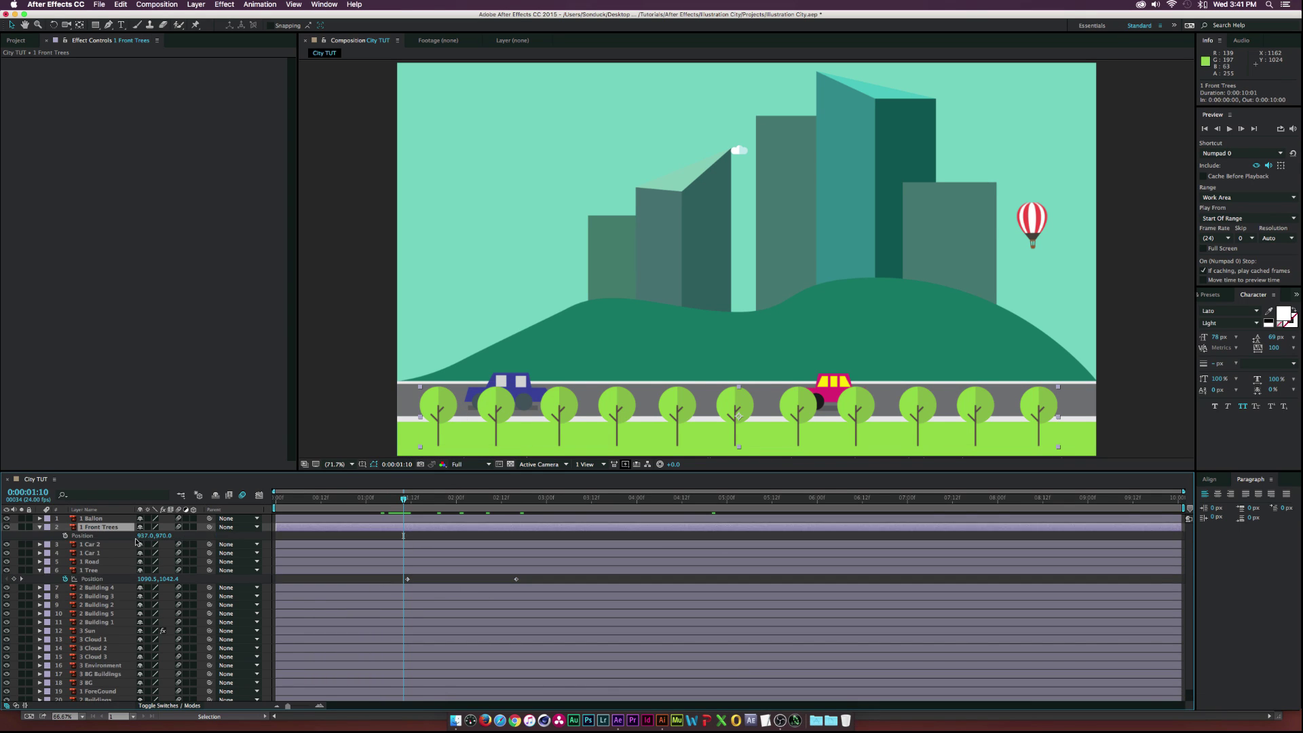
pyautogui.moveTo(161, 536); pyautogui.dragTo(208, 536)
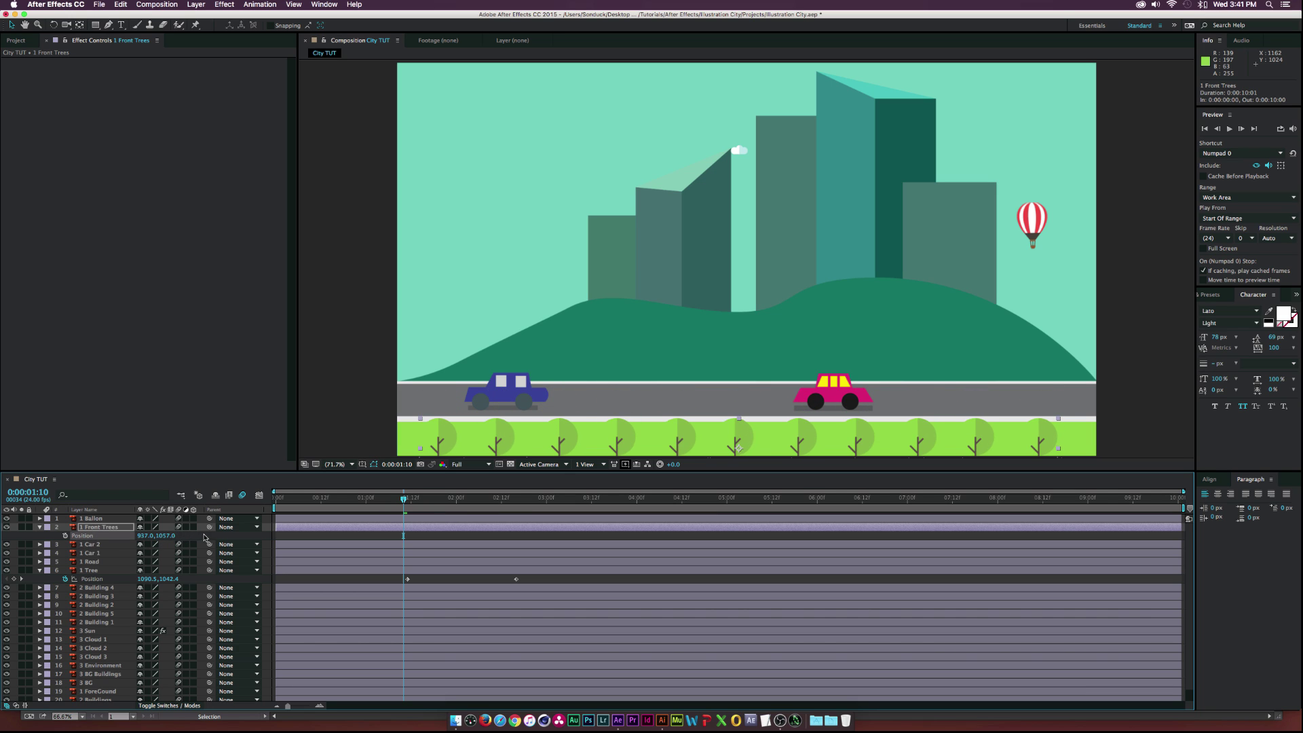
pyautogui.press('super+z')
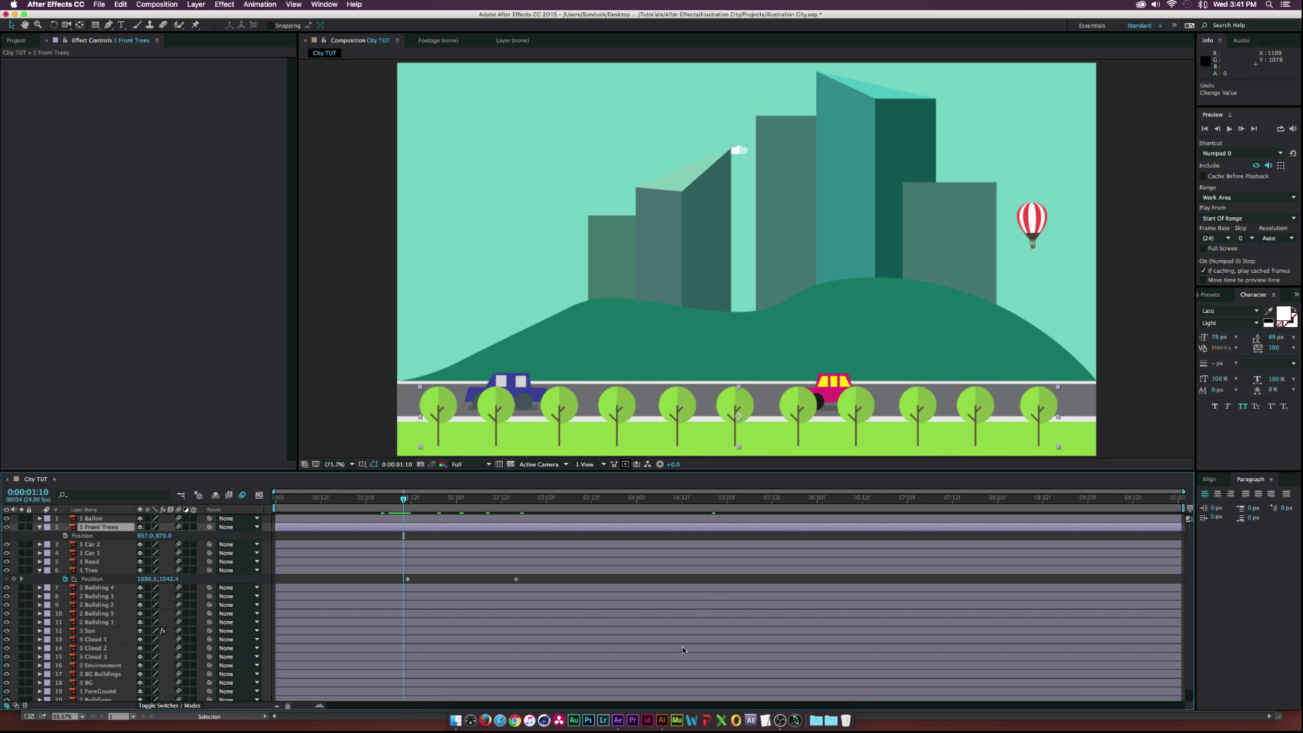
pyautogui.click(662, 720)
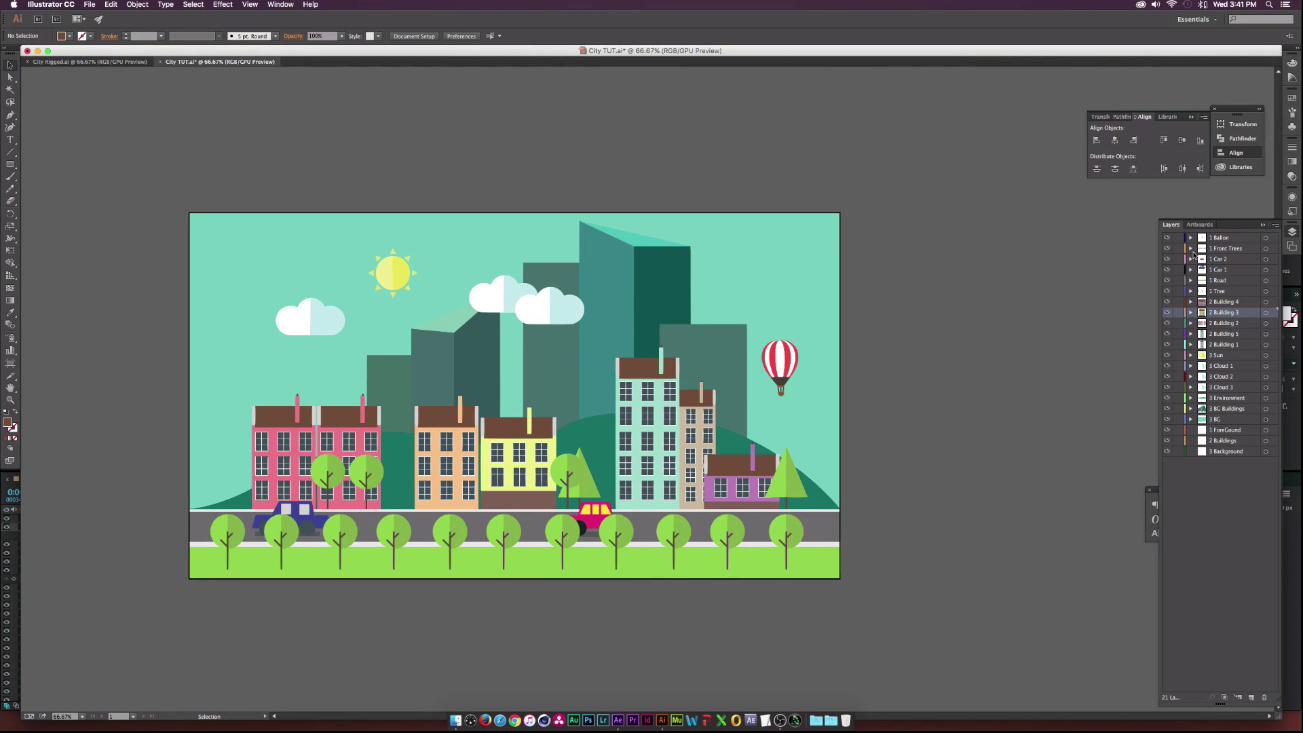
# Hide every 1 Front Trees sublayer except the leftmost tree and save City TUT.ai
pyautogui.click(1191, 249)
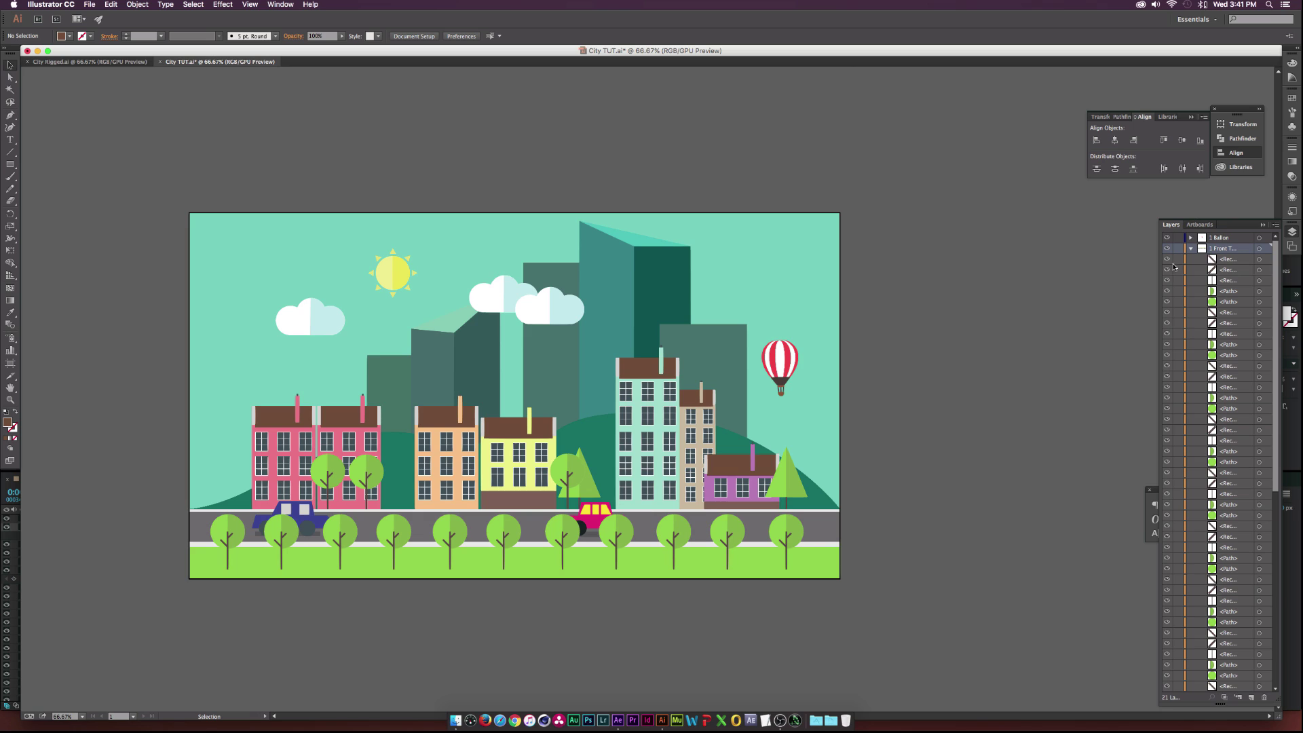
pyautogui.moveTo(1168, 261); pyautogui.dragTo(1172, 397)
pyautogui.scroll(-6, 1173, 655)
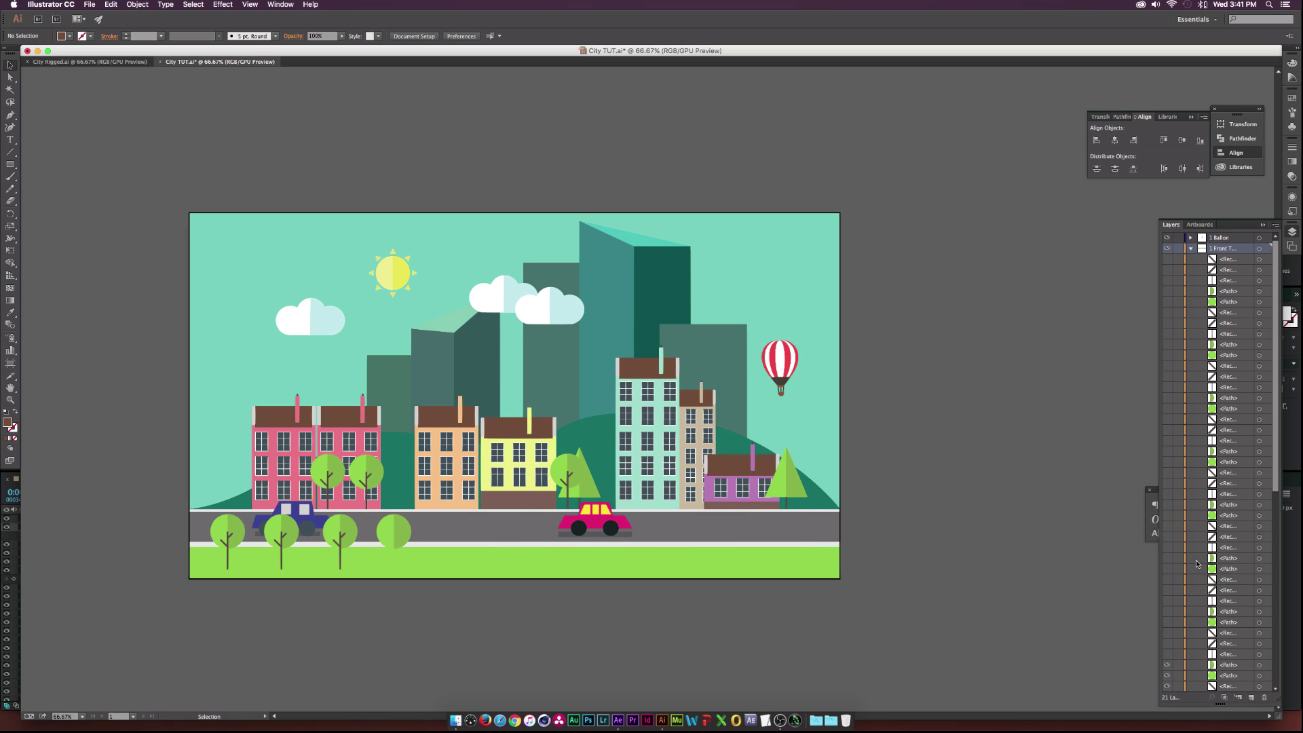
pyautogui.moveTo(1168, 483); pyautogui.dragTo(1168, 607)
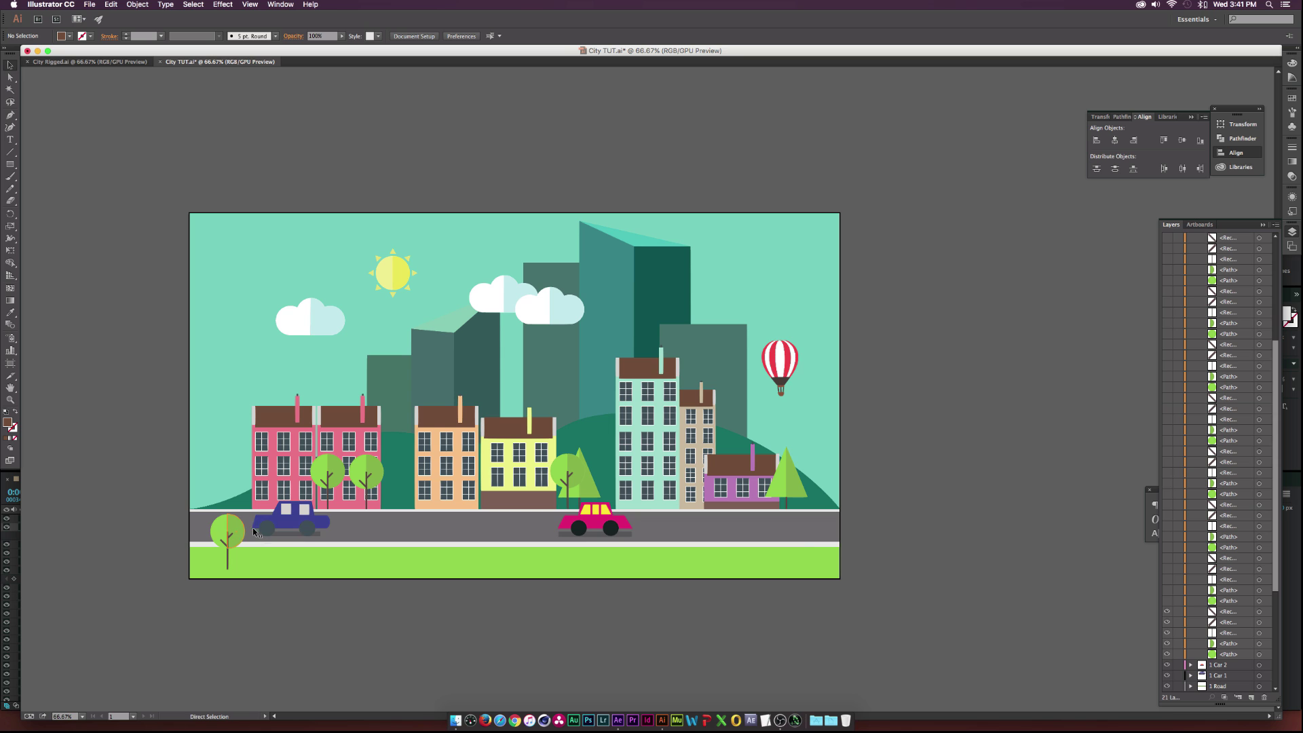
pyautogui.press('super+s')
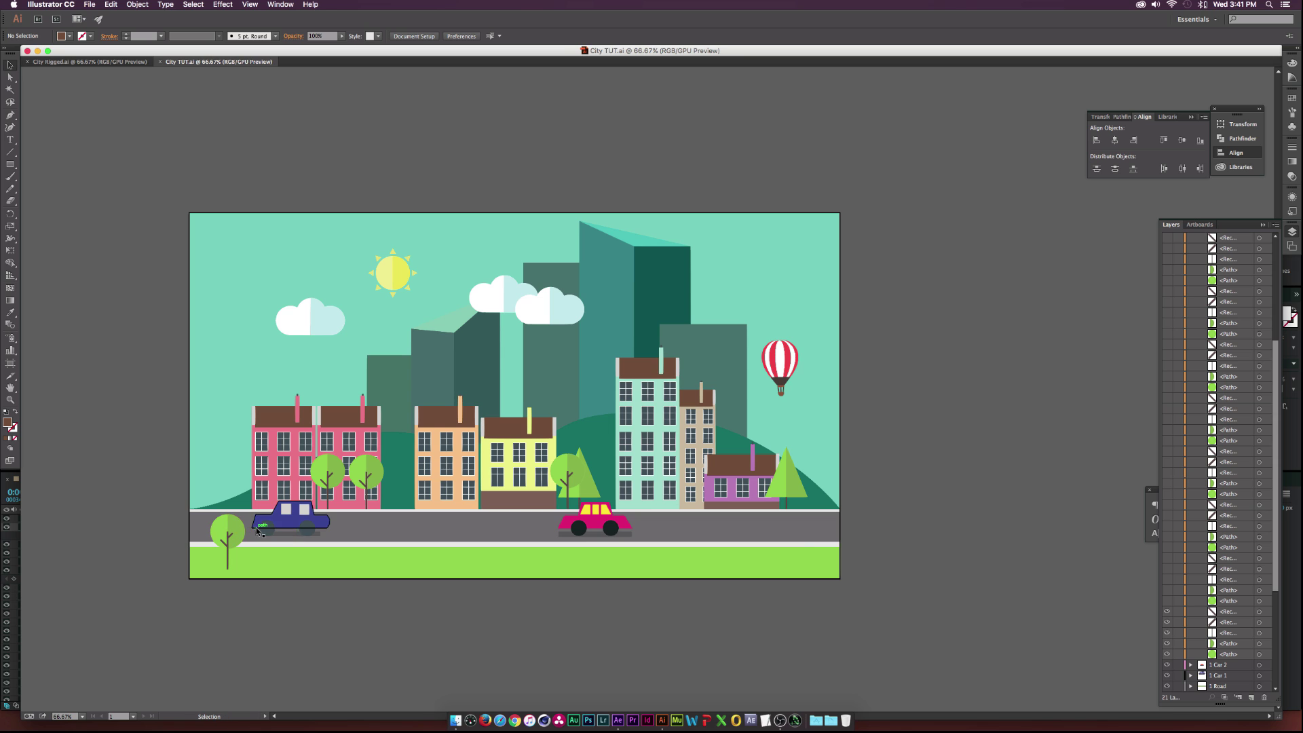
# Return to After Effects and set the composition view zoom to 50%
pyautogui.click(618, 720)
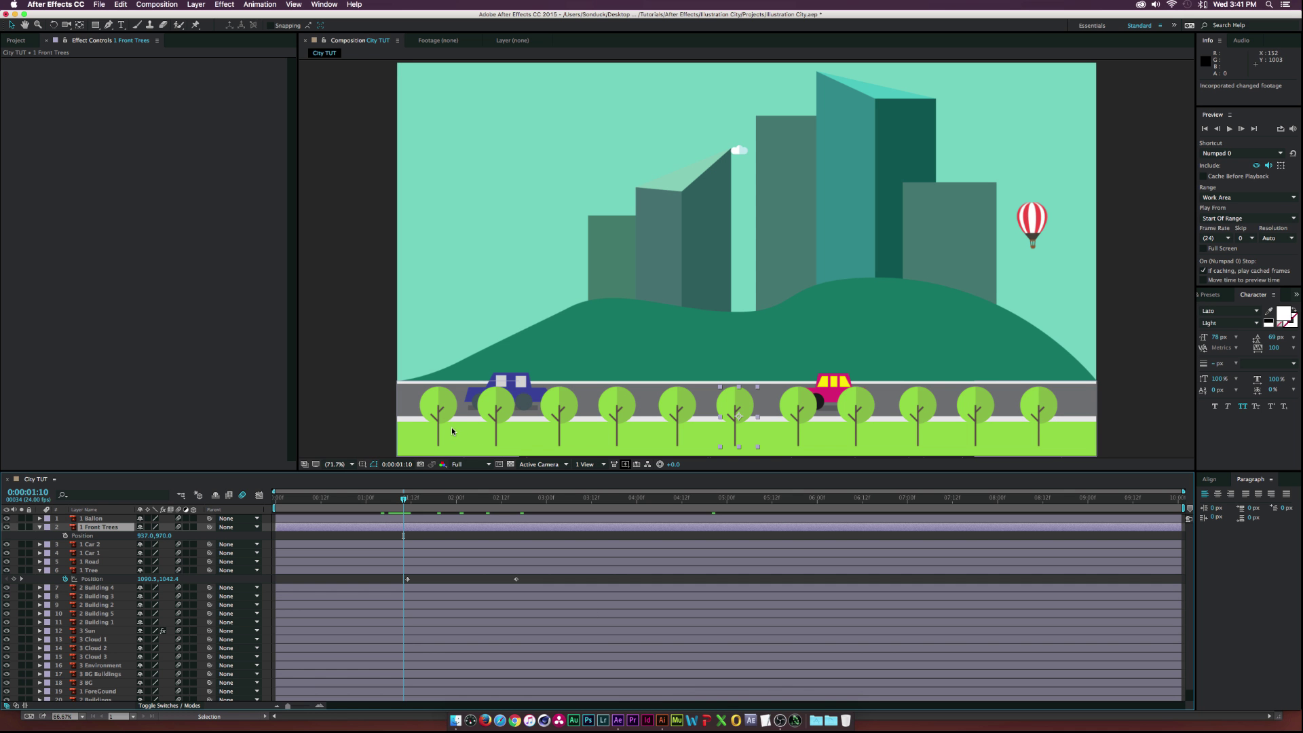
pyautogui.click(365, 408)
pyautogui.press(',')
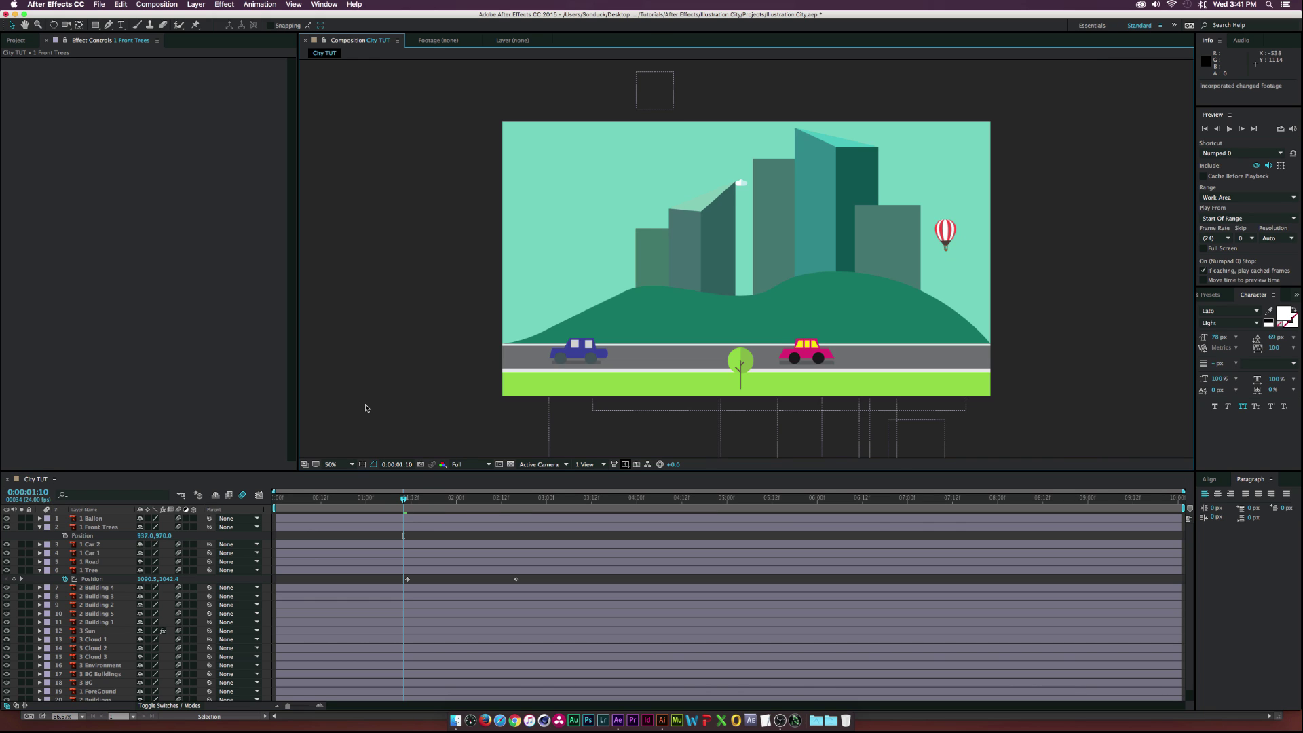
pyautogui.press('.')
pyautogui.press(',')
# Slide the single front tree to the road's left end (X ≈120) and set the time to 1:00
pyautogui.click(107, 527)
pyautogui.moveTo(145, 535); pyautogui.dragTo(101, 536)
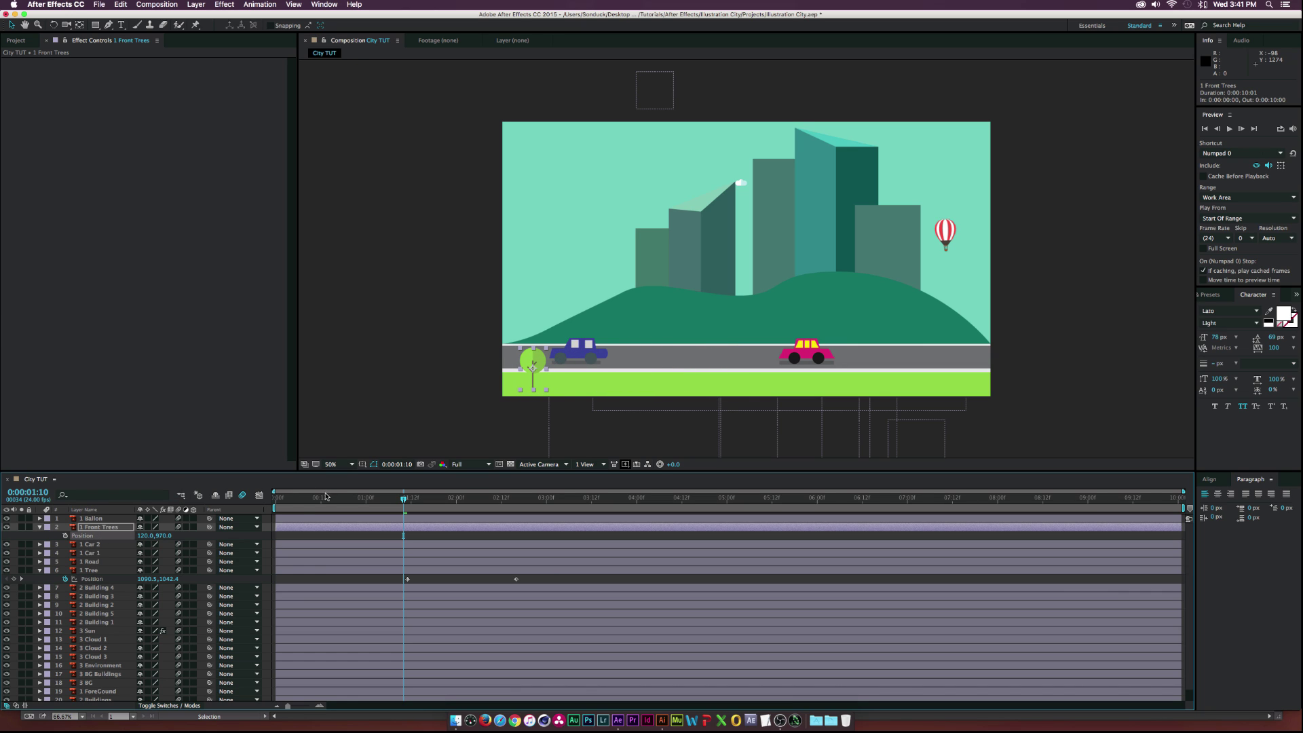
pyautogui.click(367, 501)
pyautogui.moveTo(369, 503); pyautogui.dragTo(366, 503)
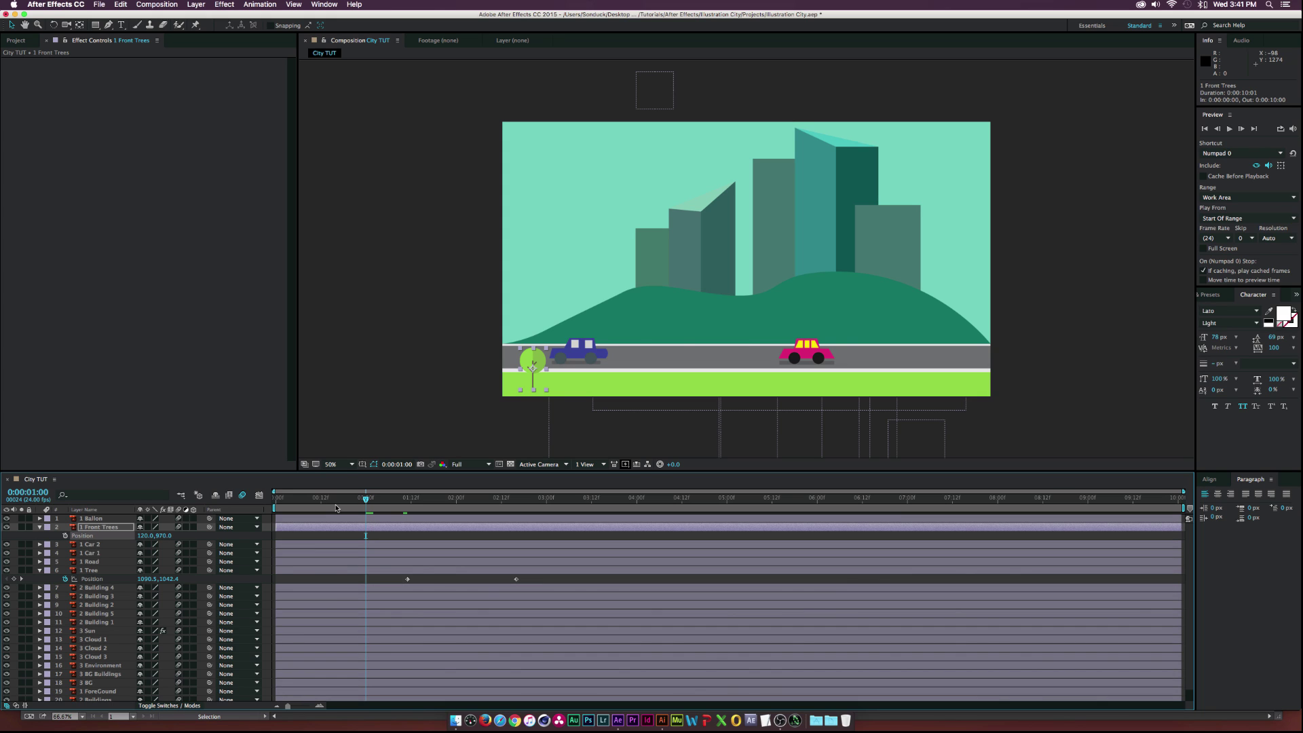
# Add a Scale keyframe to the front tree and move its anchor point to the tree's base
pyautogui.press('s')
pyautogui.click(65, 535)
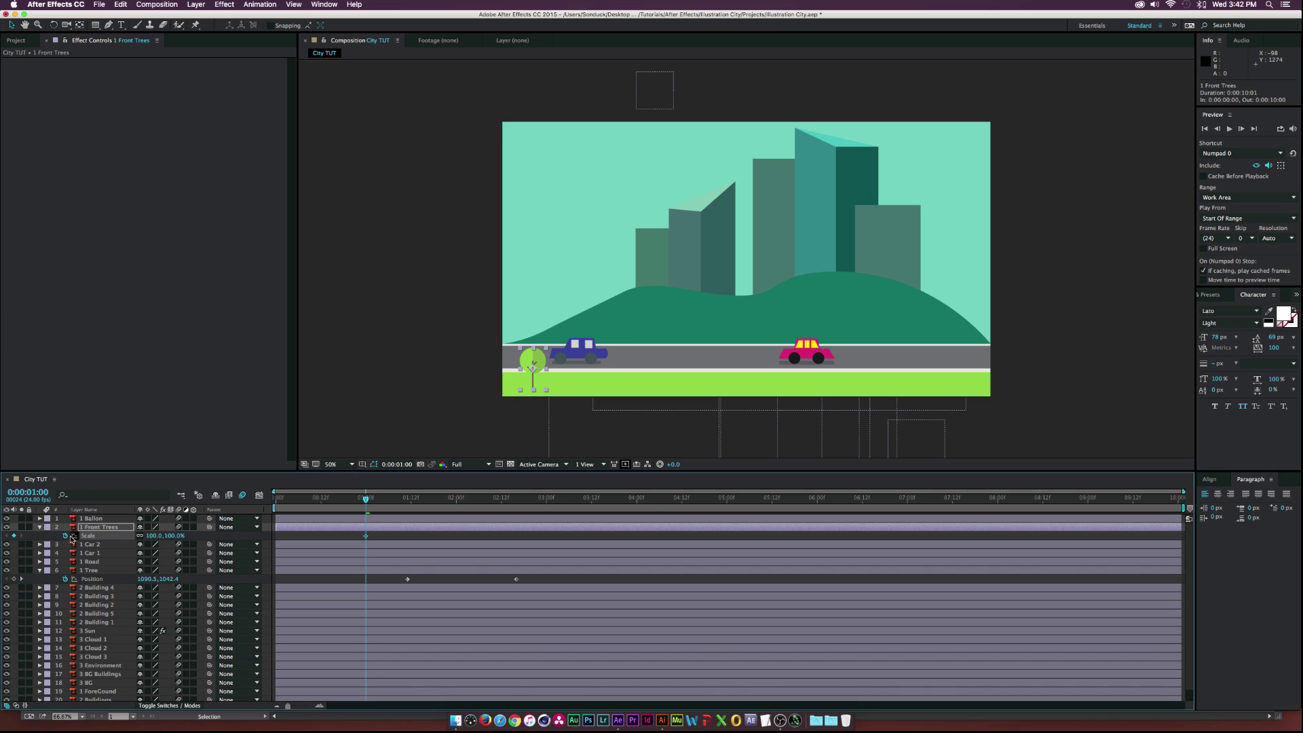
pyautogui.click(80, 26)
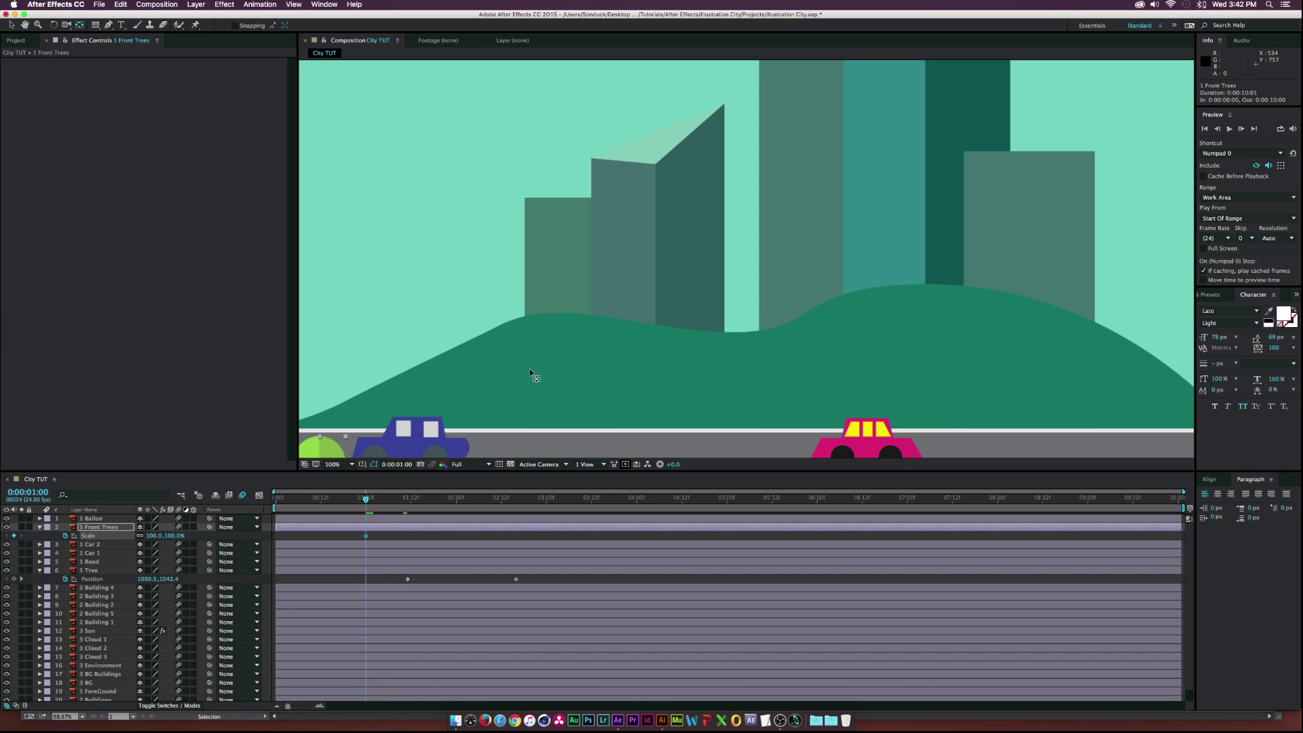
pyautogui.press('.')
pyautogui.moveTo(516, 363); pyautogui.dragTo(616, 227)
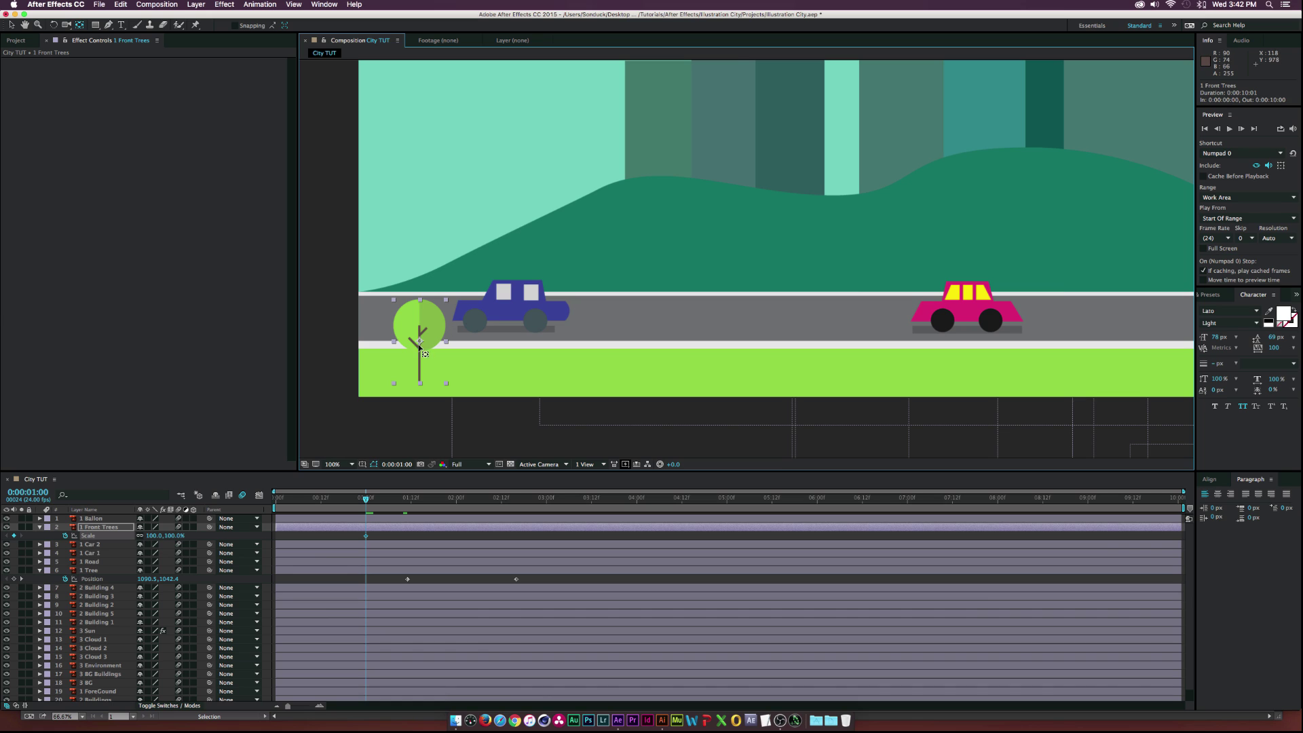
pyautogui.moveTo(421, 349); pyautogui.dragTo(421, 384)
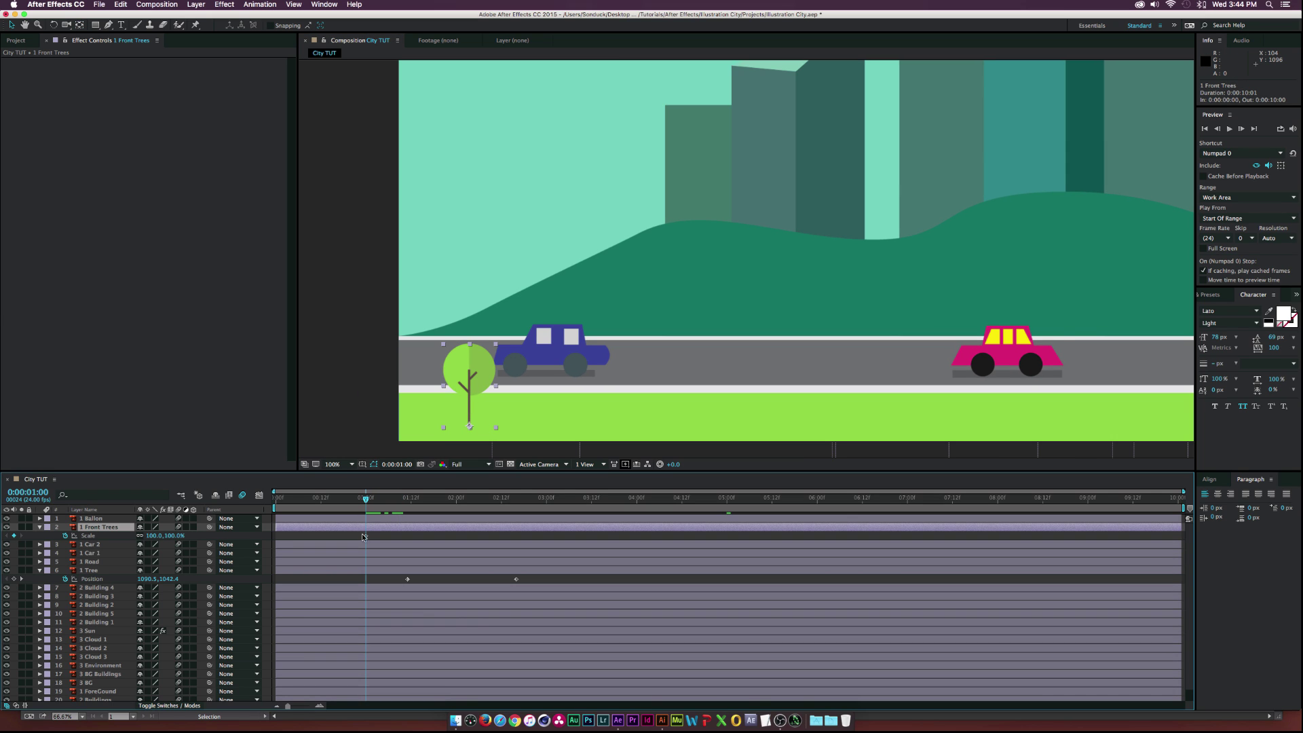
# Move the 100% Scale keyframe to 1:07, set Scale 0% at 1:00, and preview the growth
pyautogui.moveTo(365, 537); pyautogui.dragTo(393, 536)
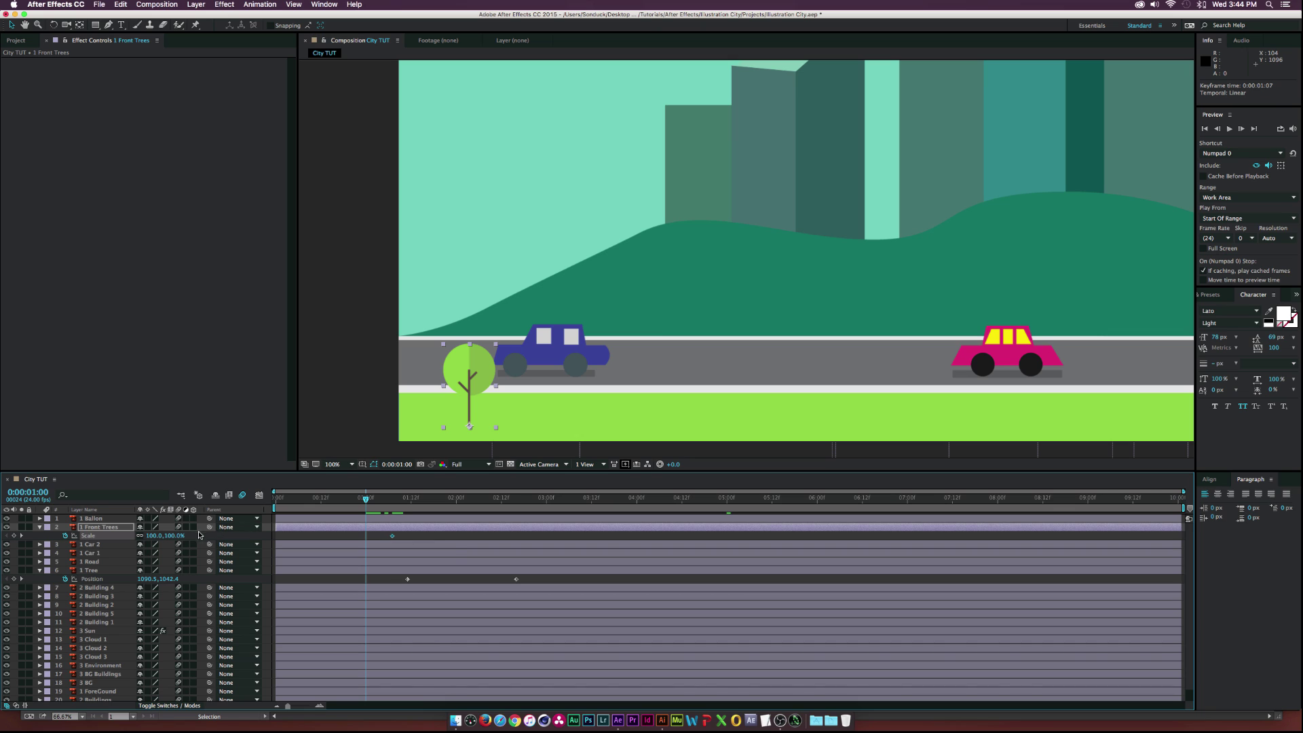
pyautogui.click(154, 536)
pyautogui.write('0')
pyautogui.press('Return')
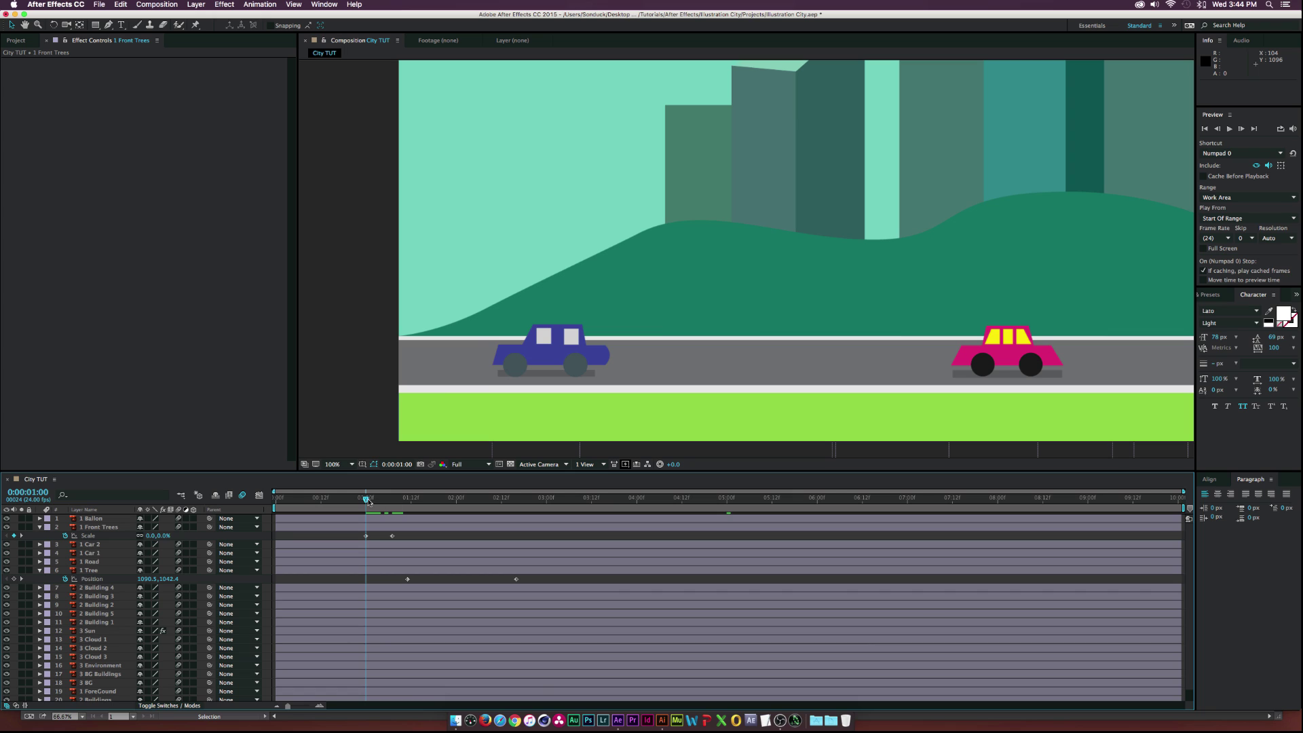
pyautogui.moveTo(369, 501); pyautogui.dragTo(398, 503)
pyautogui.click(391, 536)
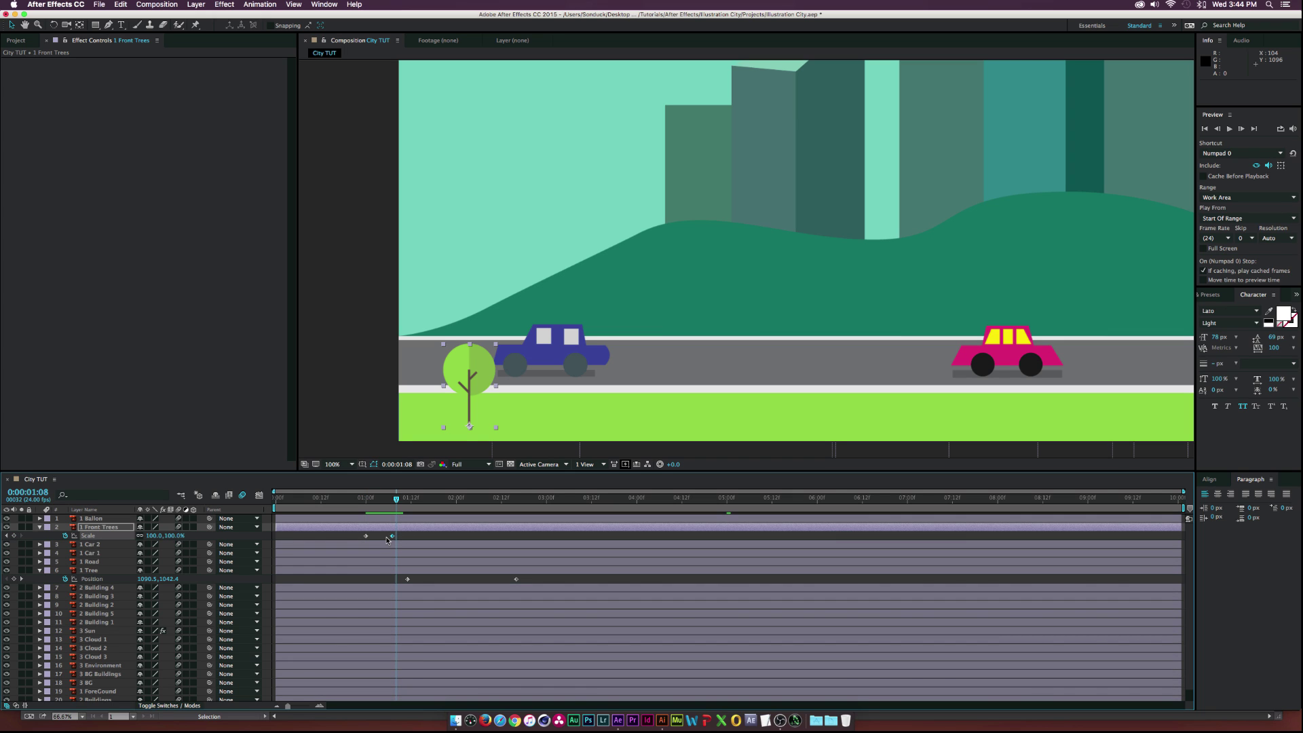
pyautogui.moveTo(399, 501)
pyautogui.mouseDown()
pyautogui.moveTo(373, 502)
pyautogui.moveTo(403, 502)
pyautogui.mouseUp()
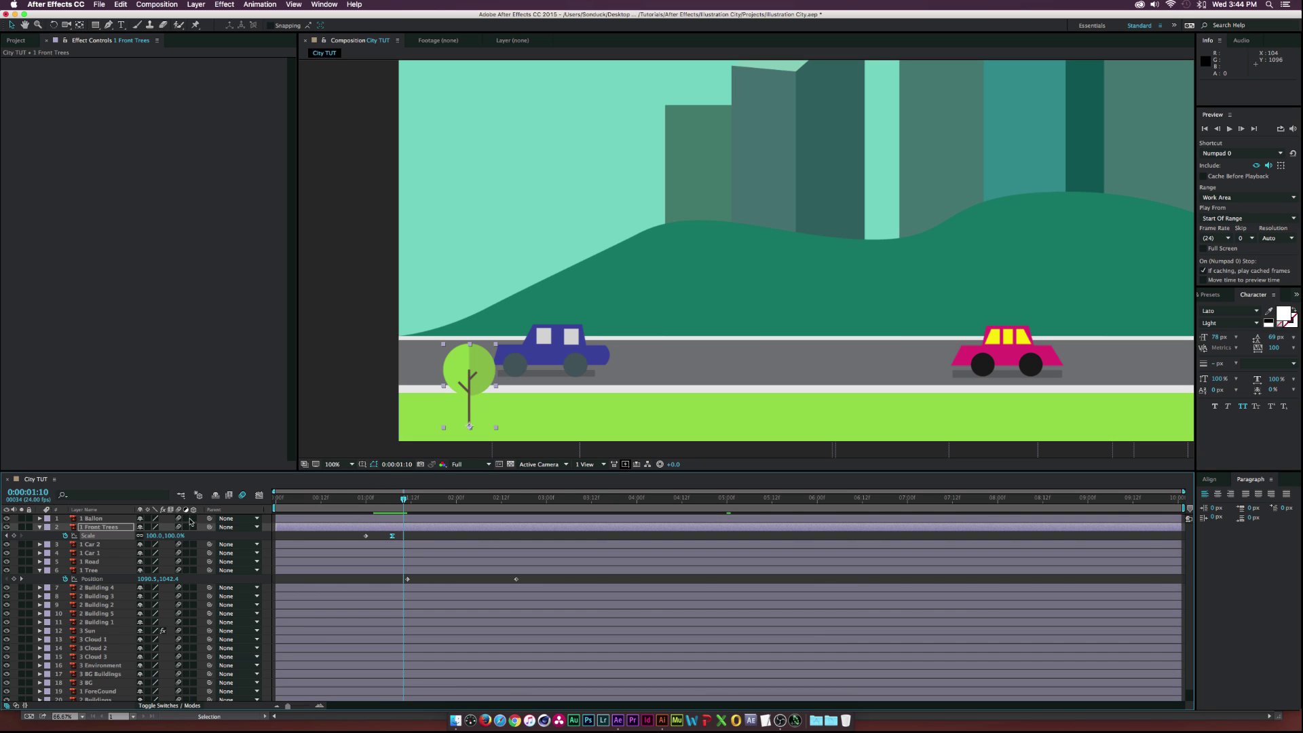
# Duplicate the front tree, move the copy right, and delay its appearance
pyautogui.click(112, 528)
pyautogui.press('super+d')
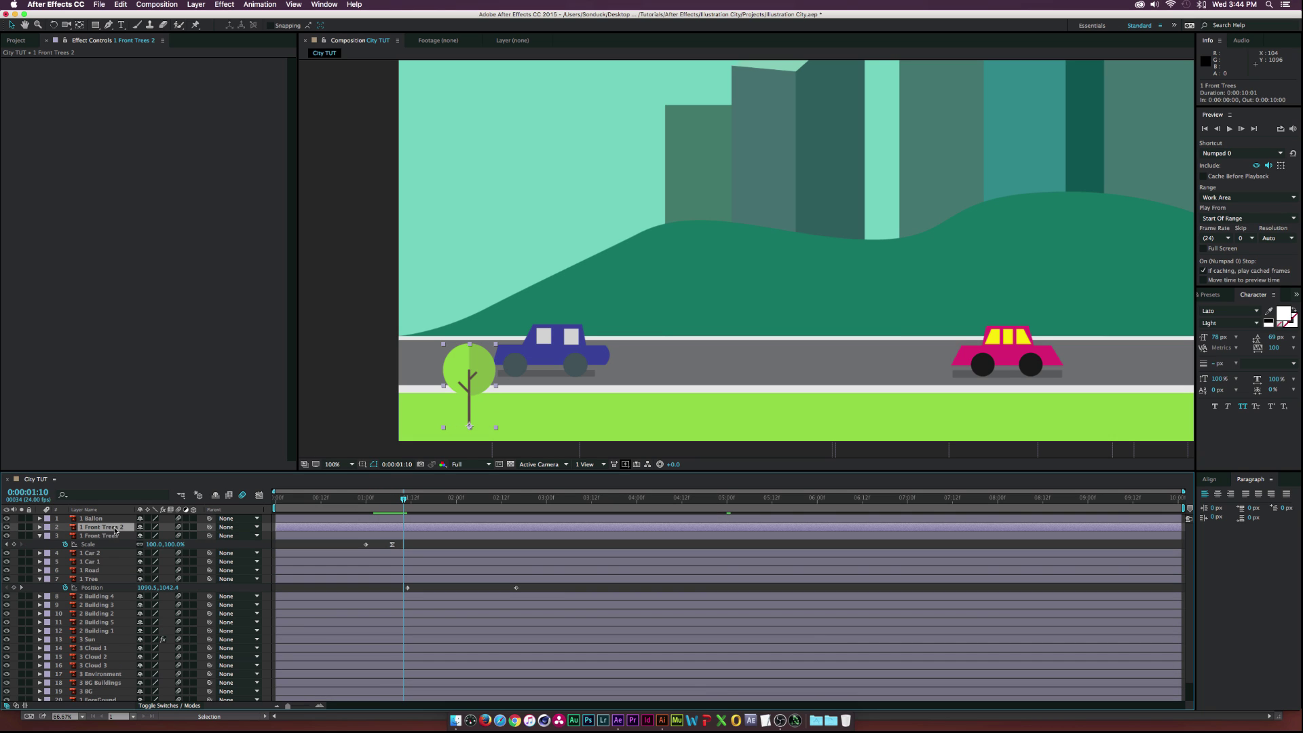
pyautogui.press('p')
pyautogui.moveTo(144, 535); pyautogui.dragTo(238, 540)
pyautogui.press('s')
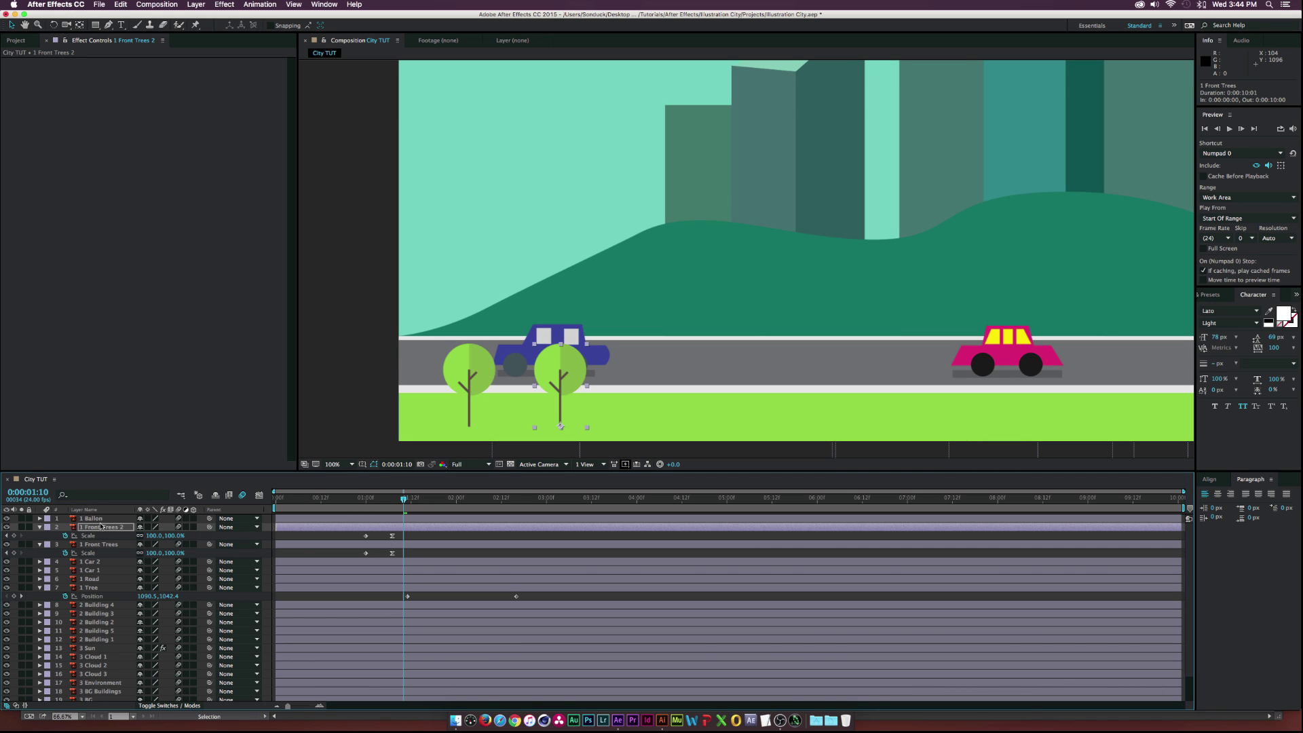
pyautogui.moveTo(392, 530); pyautogui.dragTo(408, 530)
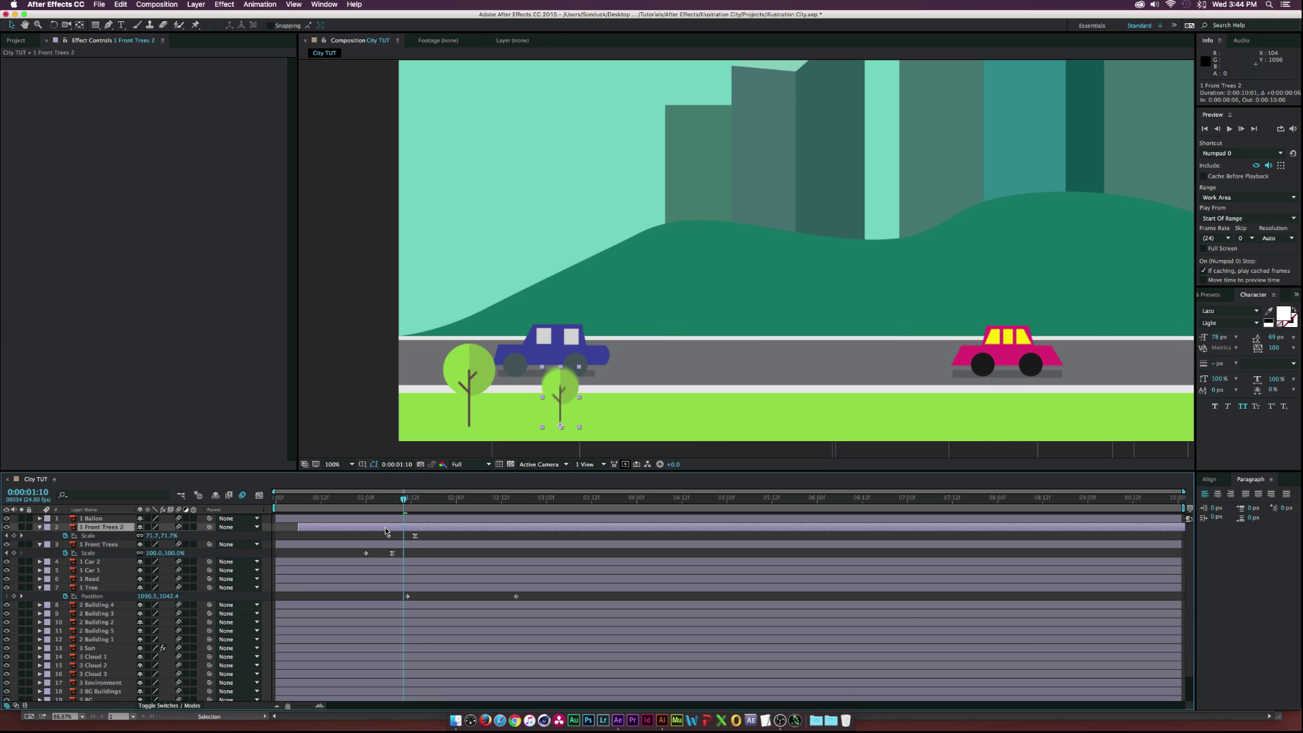
# Duplicate again for a third tree, delay it further, and place it further right
pyautogui.hotkey('ctrl', 'd')
pyautogui.moveTo(390, 531); pyautogui.dragTo(411, 528)
pyautogui.press('s')
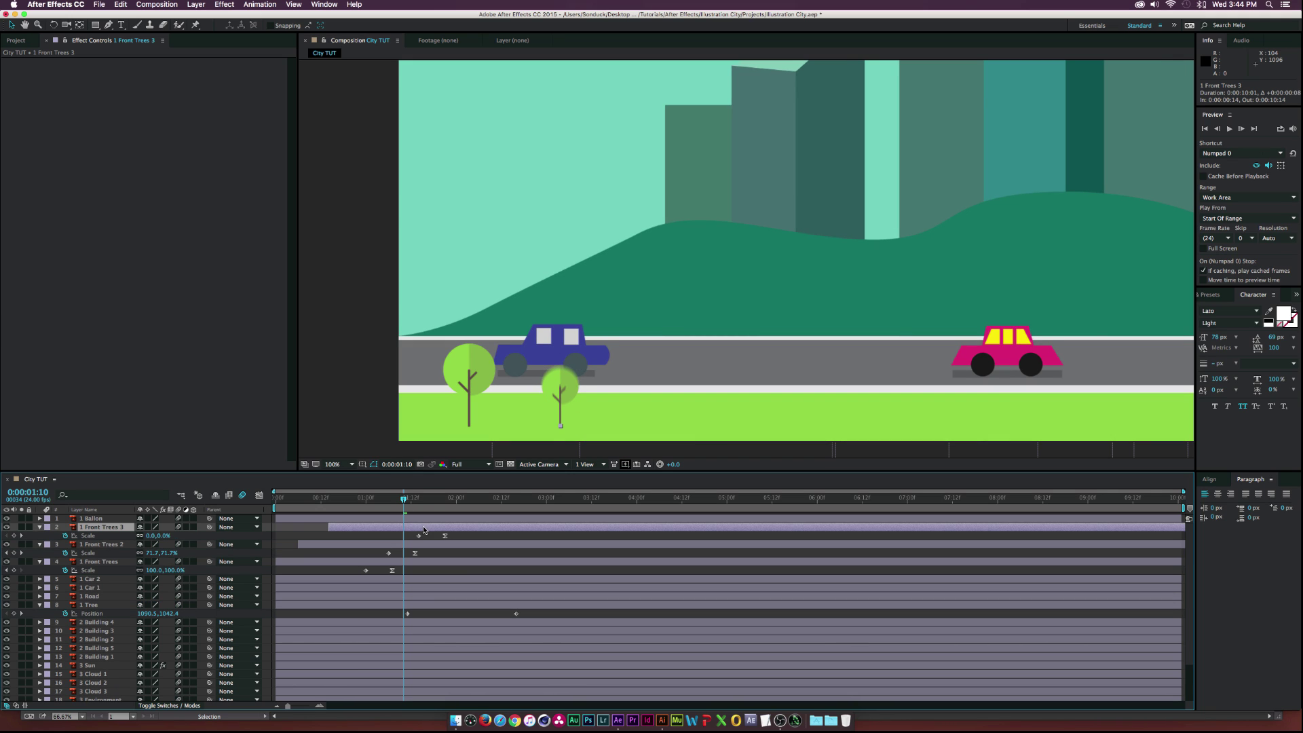
pyautogui.press('p')
pyautogui.press('space')
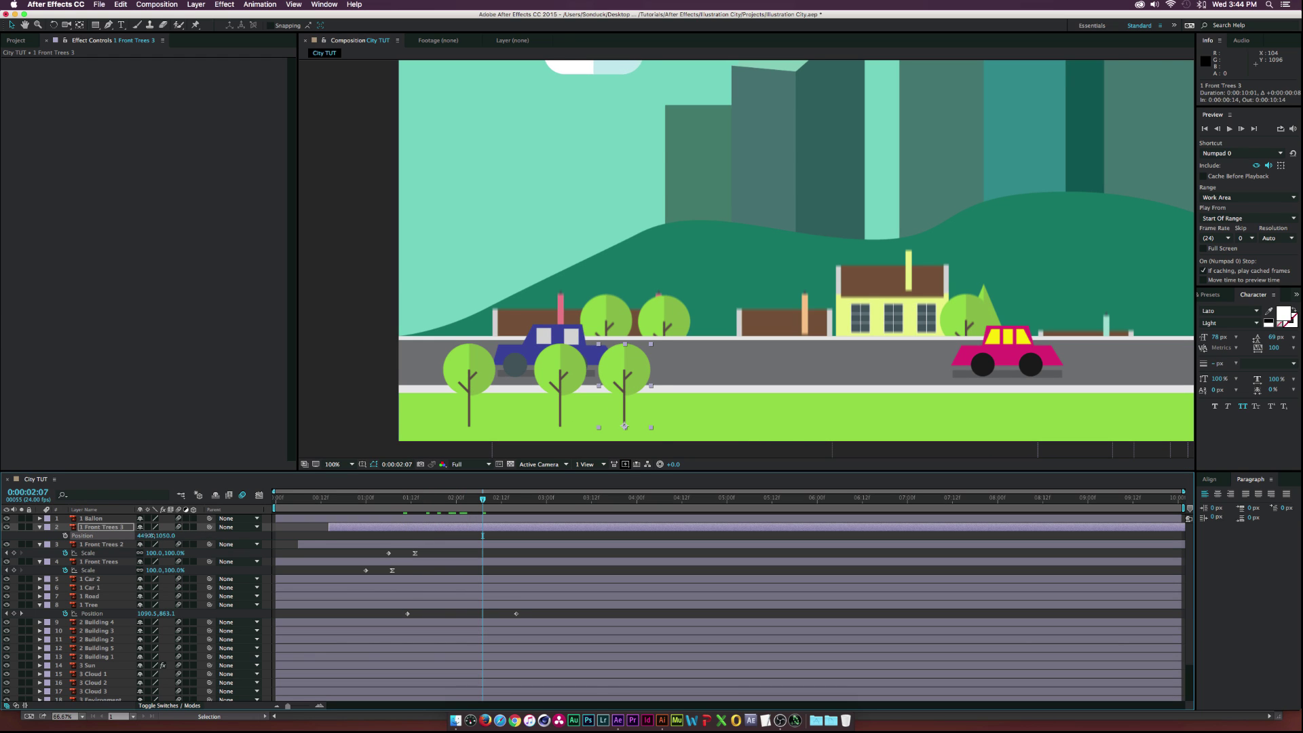
pyautogui.moveTo(146, 536); pyautogui.dragTo(177, 535)
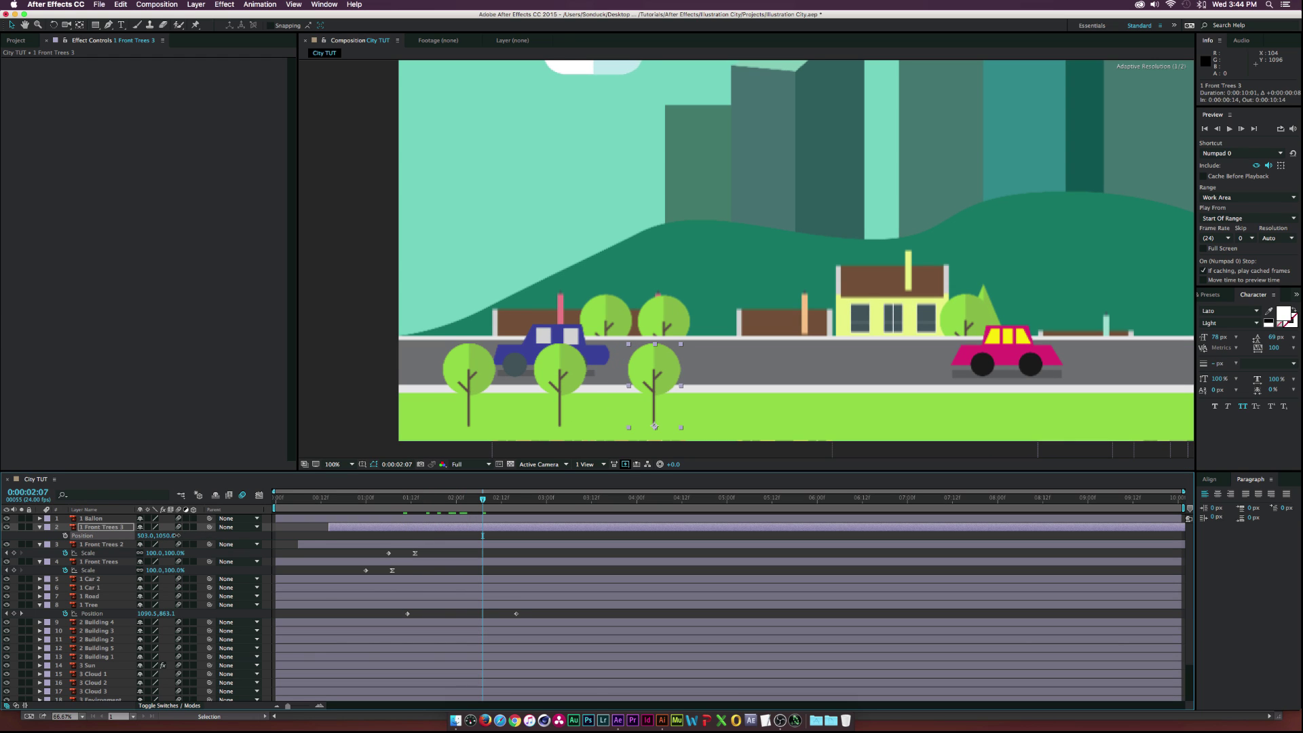
# Duplicate the three tree layers and stagger Front Trees 4, 5 and 6 later in time
pyautogui.click(104, 562)
pyautogui.keyDown('shift'); pyautogui.click(110, 528); pyautogui.keyUp('shift')
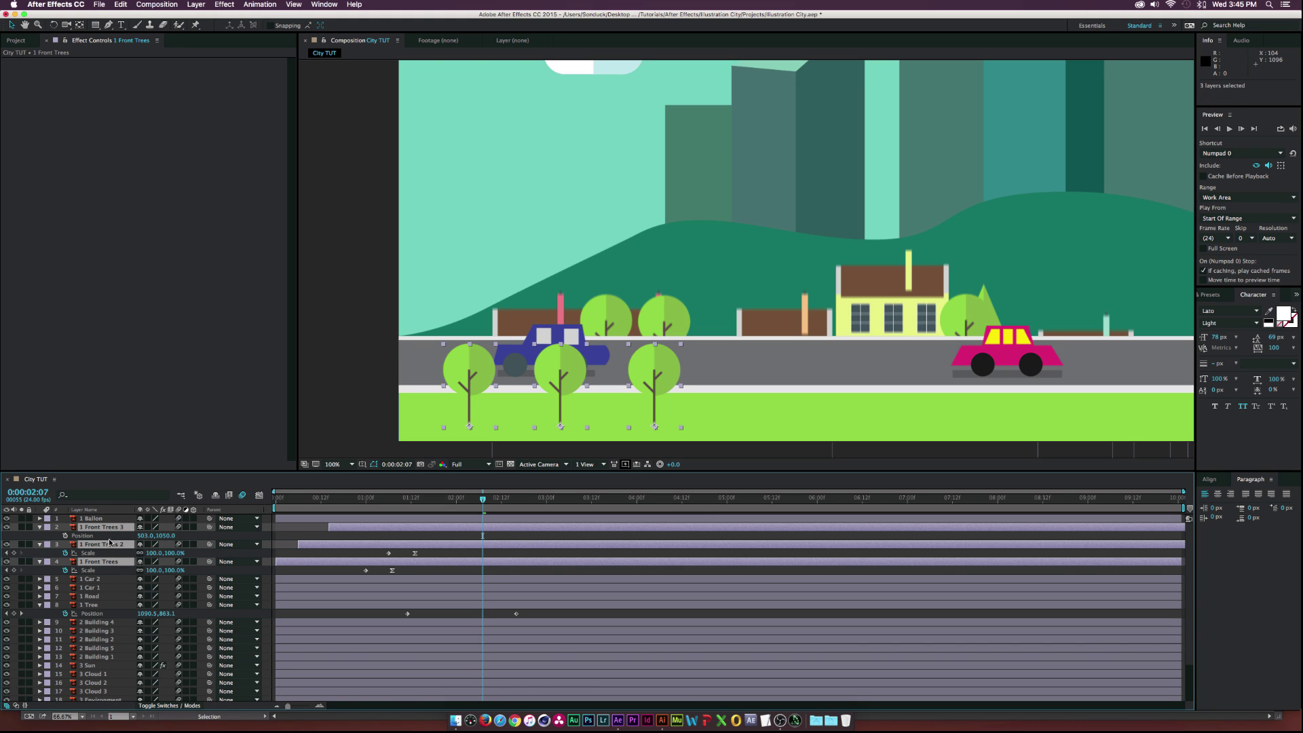
pyautogui.hotkey('ctrl', 'd')
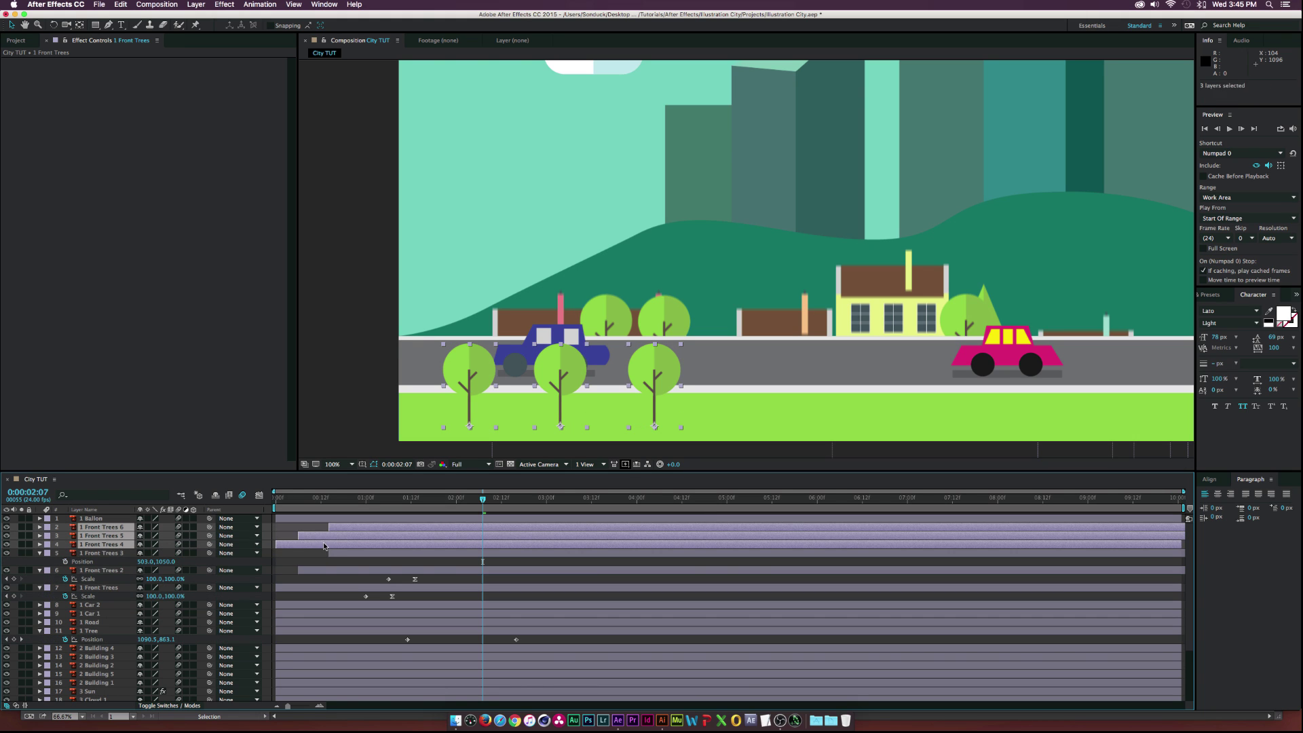
pyautogui.moveTo(326, 547); pyautogui.dragTo(401, 544)
pyautogui.press('s')
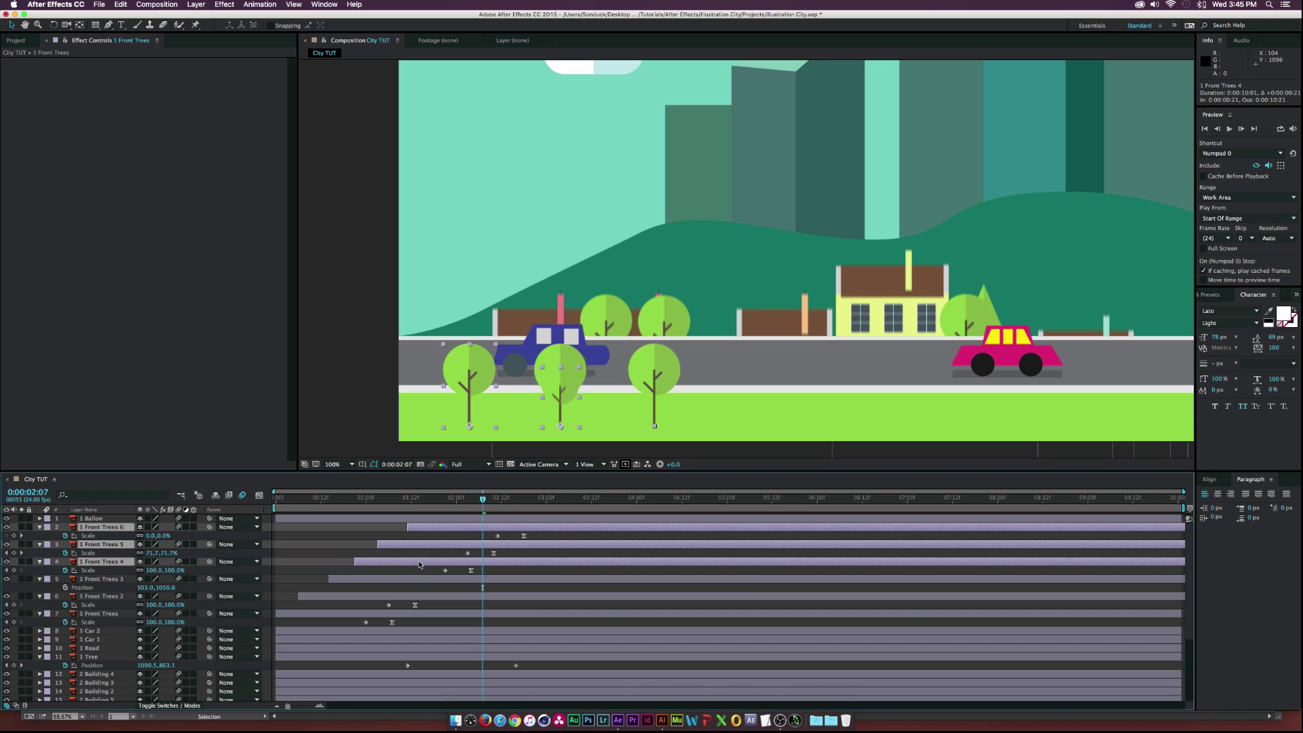
# Delay Front Trees 4–6 slightly more and move those three trees right along the road
pyautogui.click(409, 580)
pyautogui.press('s')
pyautogui.click(416, 563)
pyautogui.keyDown('shift'); pyautogui.click(438, 532); pyautogui.keyUp('shift')
pyautogui.moveTo(443, 532); pyautogui.dragTo(448, 532)
pyautogui.press('p')
pyautogui.moveTo(146, 536); pyautogui.dragTo(452, 543)
# At 0:00:02:20, zoom out, duplicate all six Front Trees layers and move copies to the top
pyautogui.click(532, 503)
pyautogui.press(',')
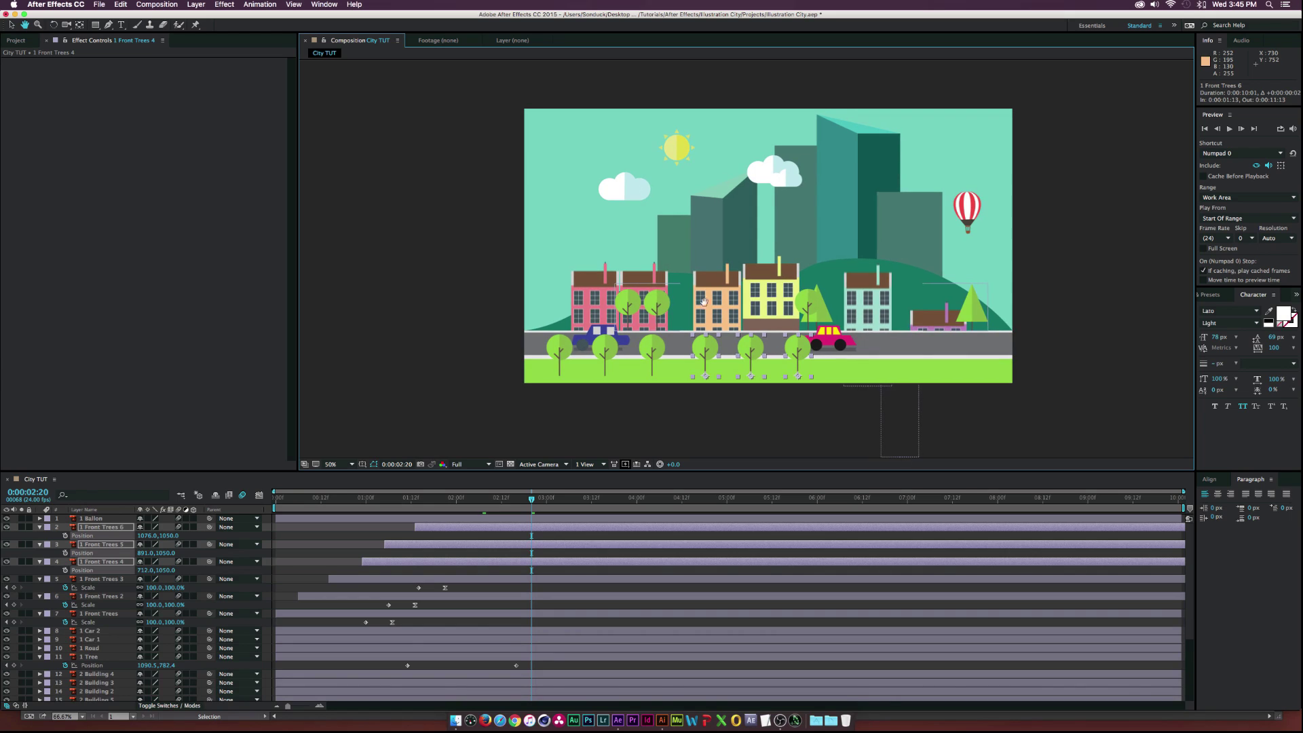
pyautogui.click(102, 613)
pyautogui.keyDown('shift'); pyautogui.click(105, 526); pyautogui.keyUp('shift')
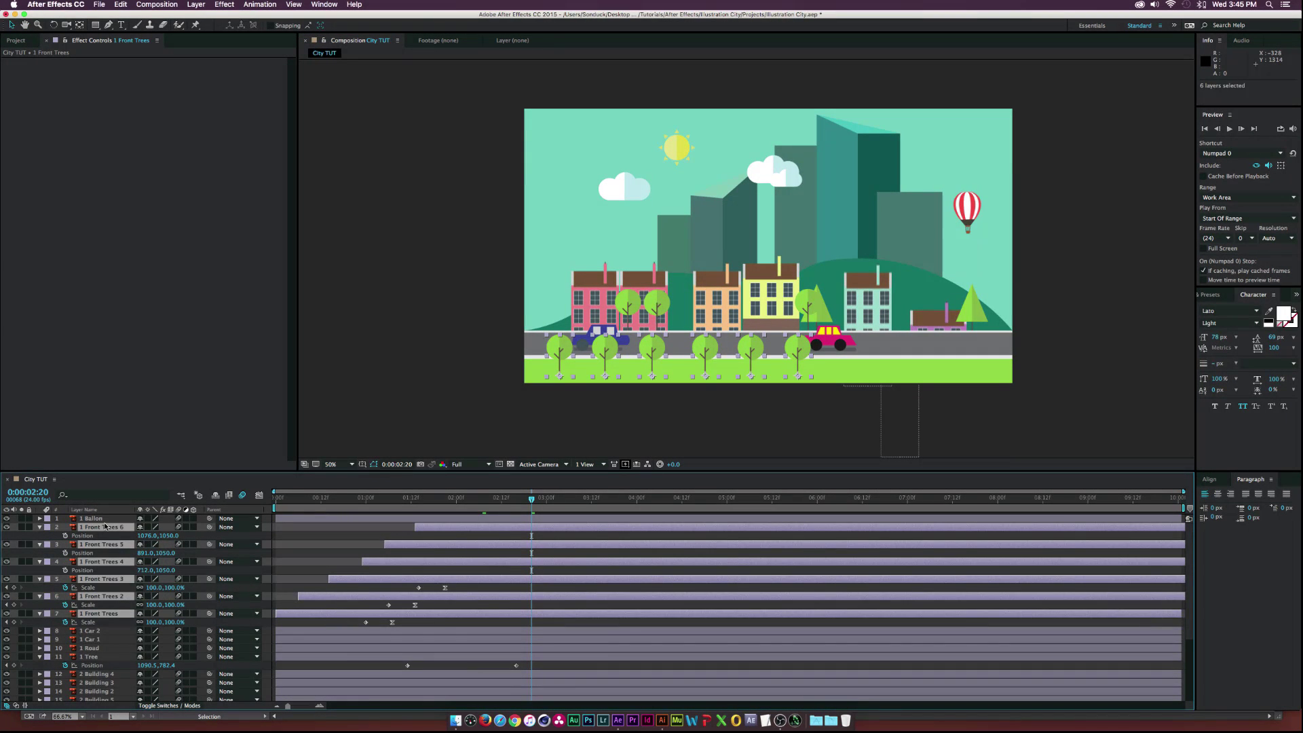
pyautogui.press('super+d')
pyautogui.moveTo(109, 555); pyautogui.dragTo(110, 532)
# Delay the six copies about 15 more frames, move them right along the road, and preview to 0:00:04:05
pyautogui.press('s')
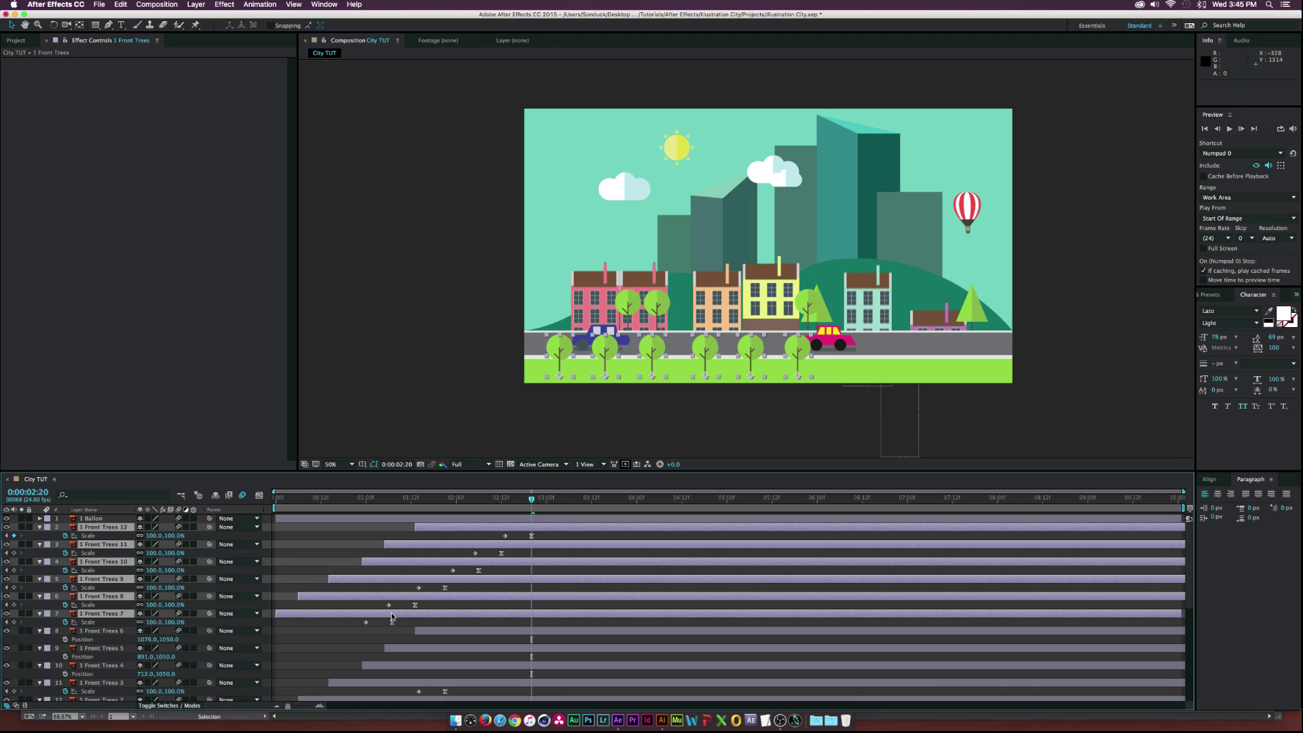
pyautogui.moveTo(392, 616); pyautogui.dragTo(500, 618)
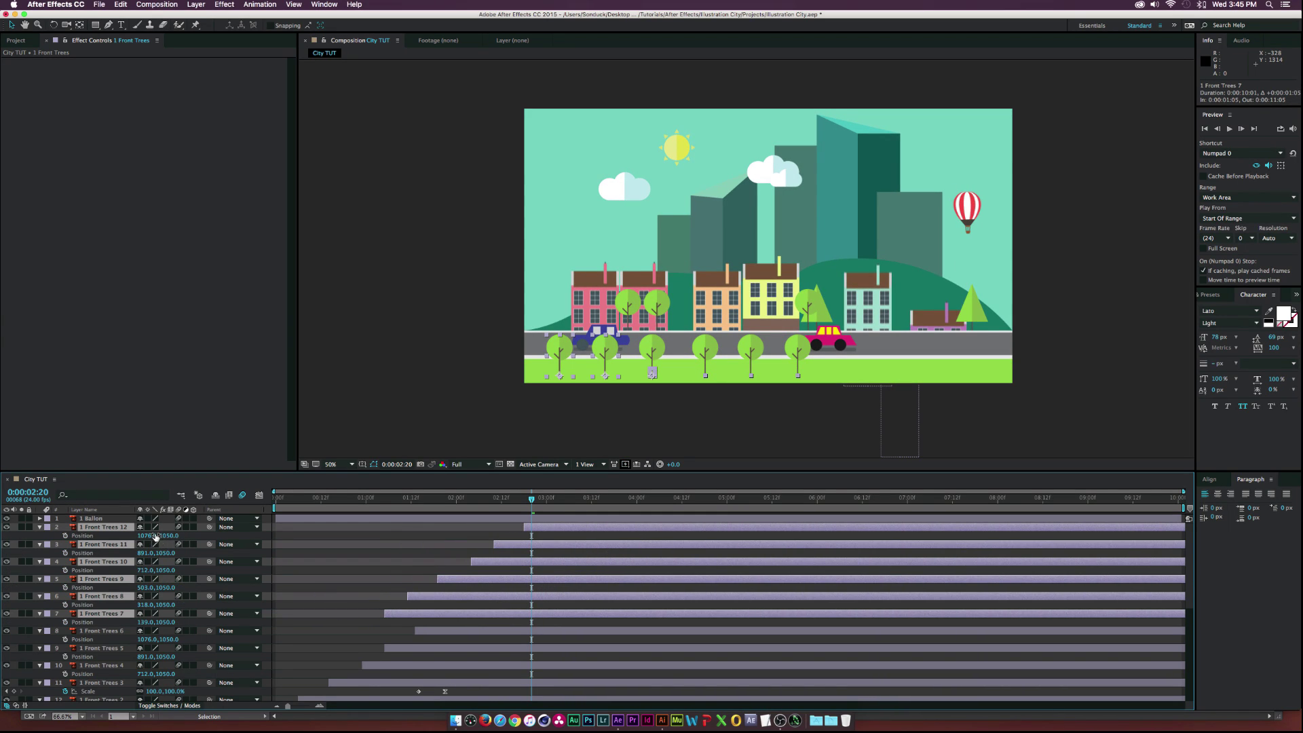
pyautogui.press('p')
pyautogui.moveTo(152, 536); pyautogui.dragTo(729, 547)
pyautogui.moveTo(378, 613); pyautogui.dragTo(434, 613)
pyautogui.moveTo(442, 500); pyautogui.dragTo(674, 509)
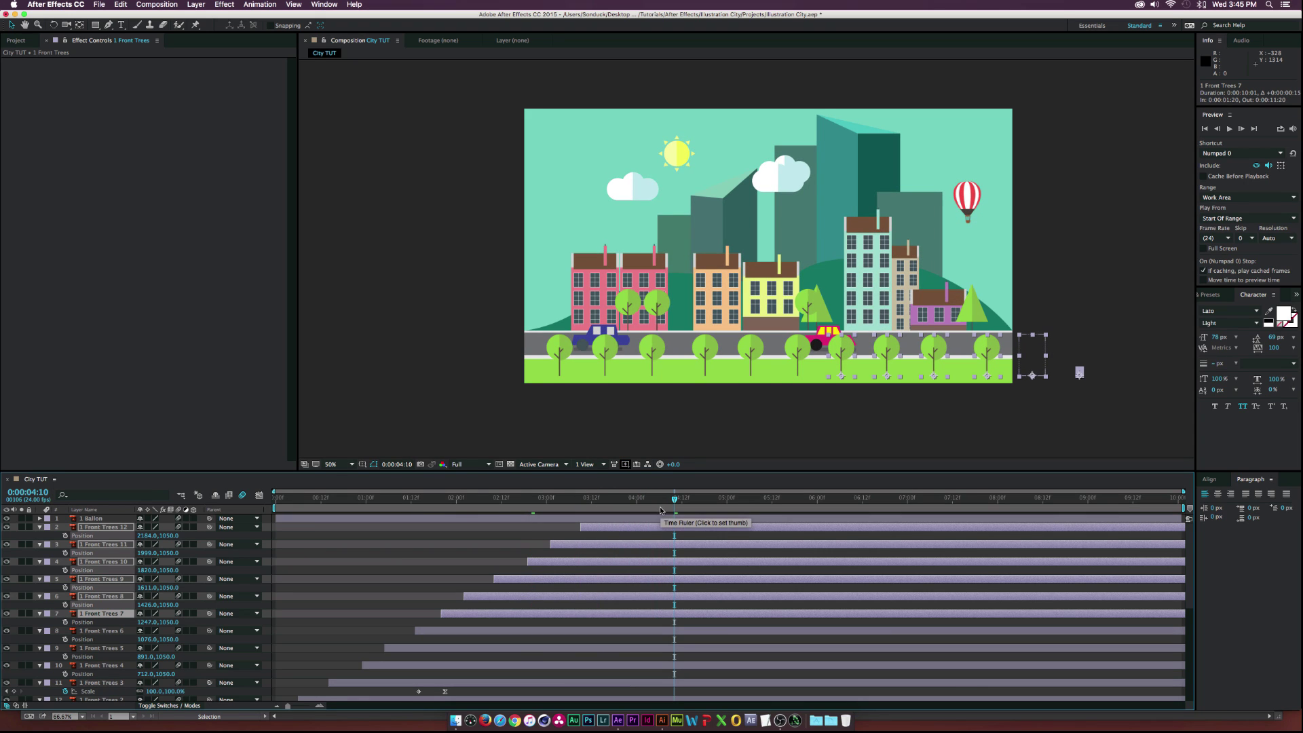
# Delete the extra Front Trees 11 and 12 layers
pyautogui.click(581, 547)
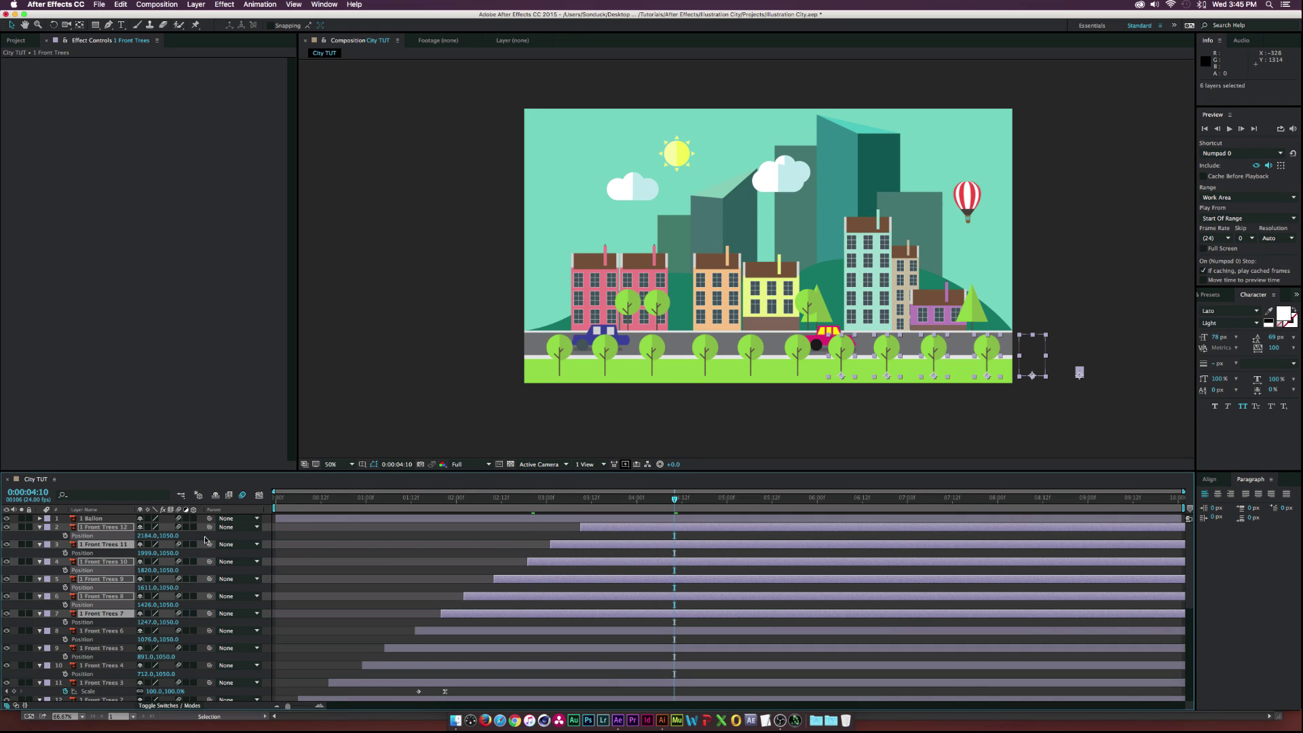
pyautogui.click(122, 525)
pyautogui.click(116, 526)
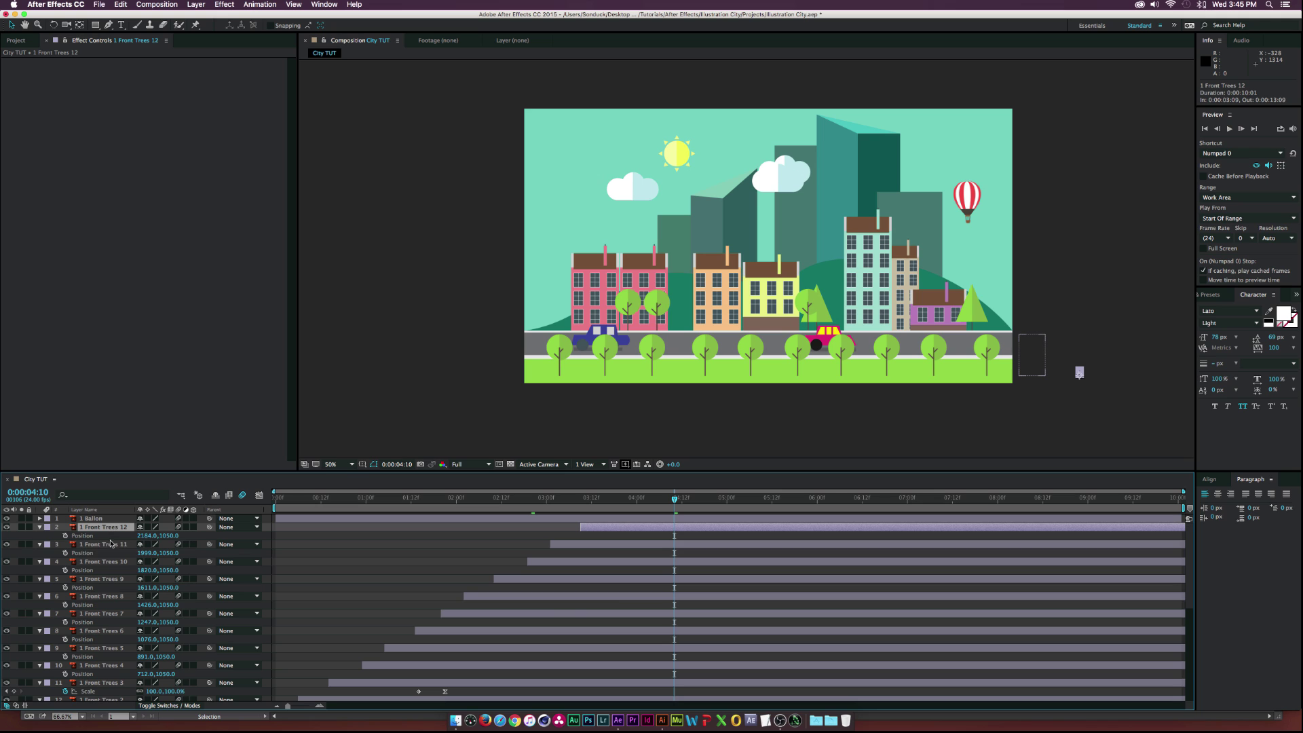
pyautogui.keyDown('shift'); pyautogui.click(111, 543); pyautogui.keyUp('shift')
pyautogui.press('Delete')
# Shift all ten Front Trees layers left by lowering their Position X together
pyautogui.click(97, 531)
pyautogui.scroll(-3, 130, 652)
pyautogui.keyDown('shift'); pyautogui.click(110, 658); pyautogui.keyUp('shift')
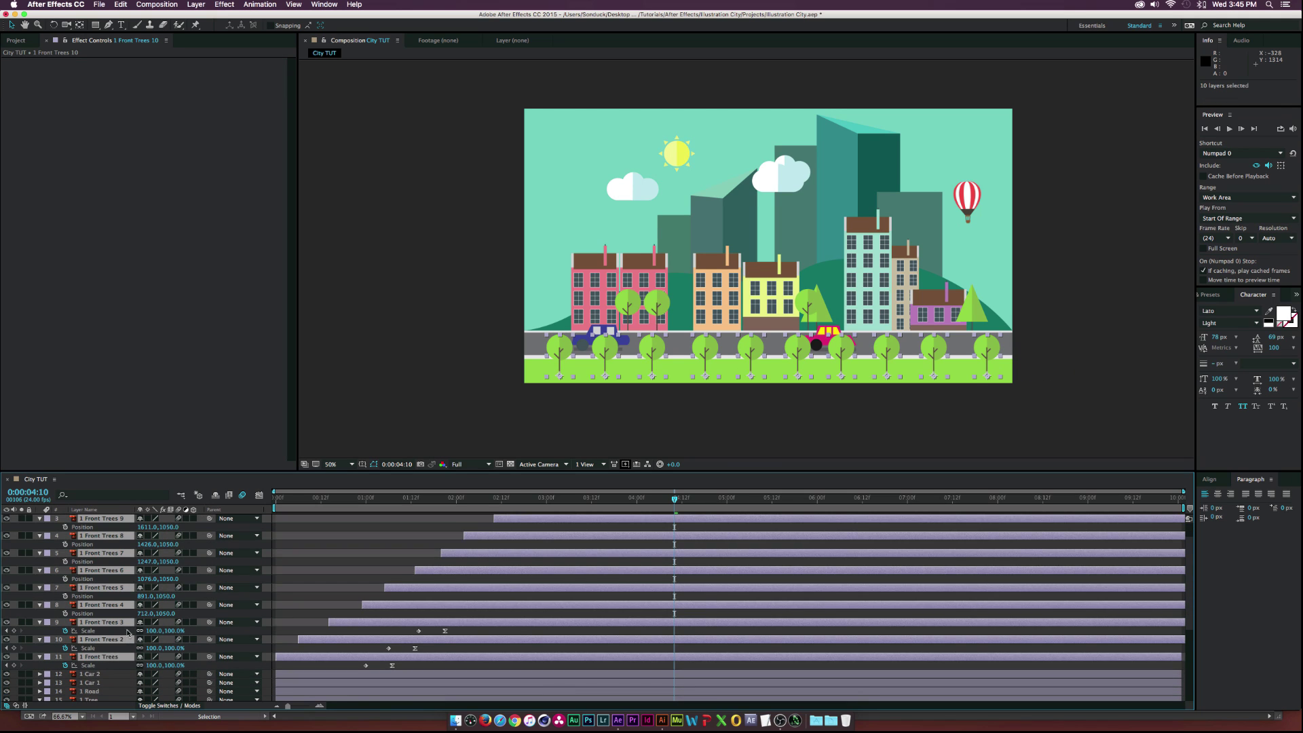
pyautogui.scroll(3, 134, 622)
pyautogui.press('u')
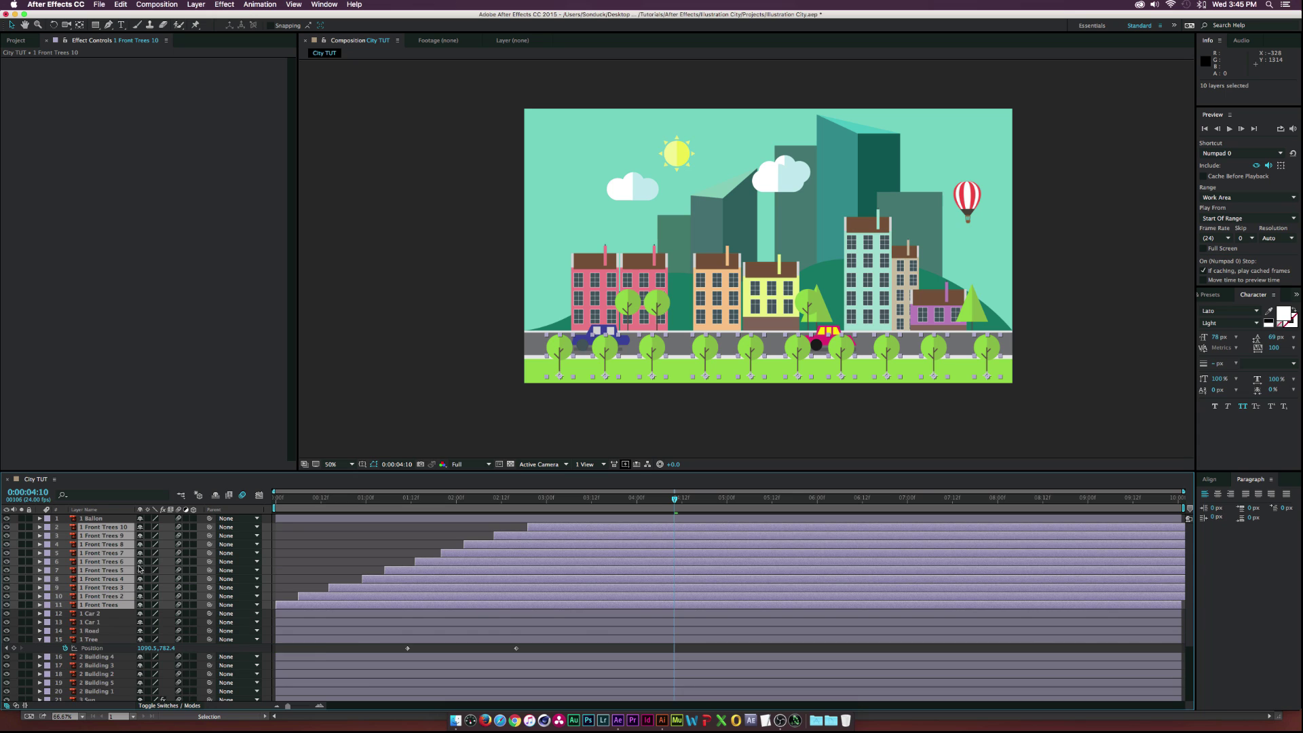
pyautogui.press('p')
pyautogui.moveTo(152, 536); pyautogui.dragTo(138, 535)
# Deselect all and preview from 0:00:02:17 to check the trees growing in one by one
pyautogui.click(466, 374)
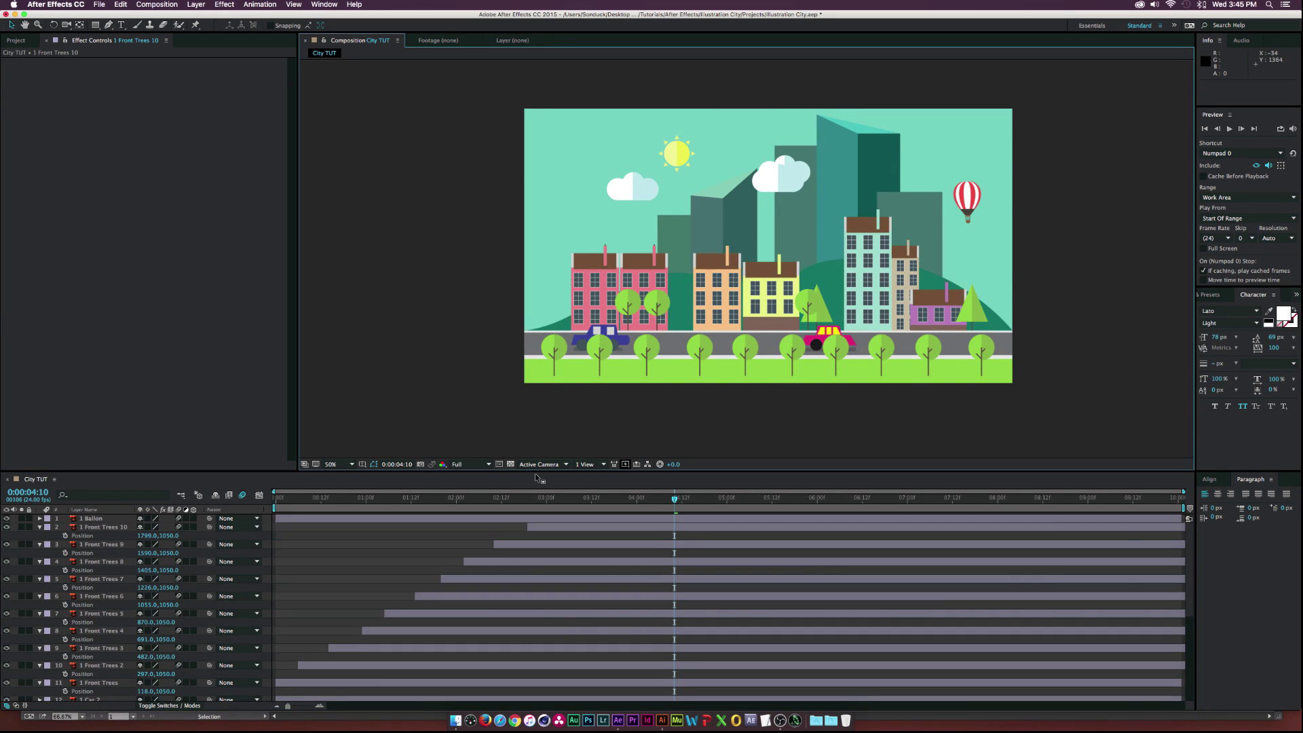
pyautogui.click(522, 500)
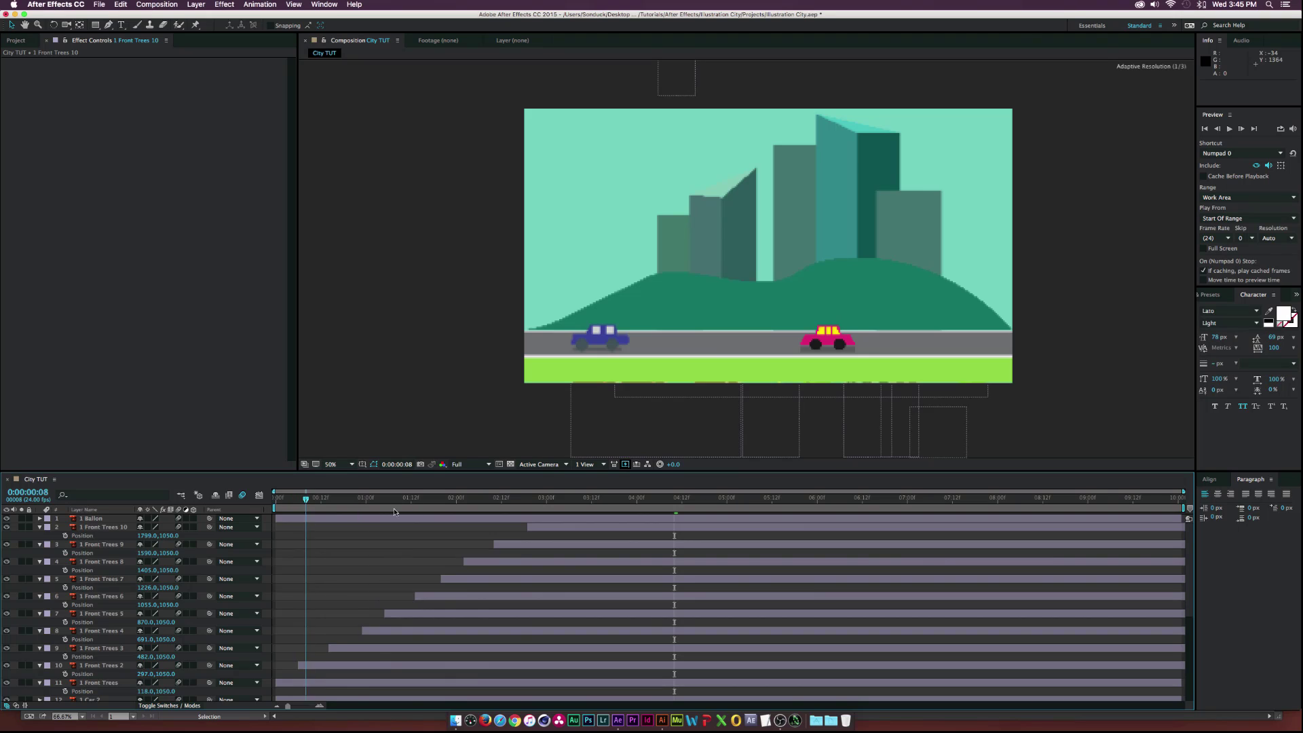
pyautogui.press('space')
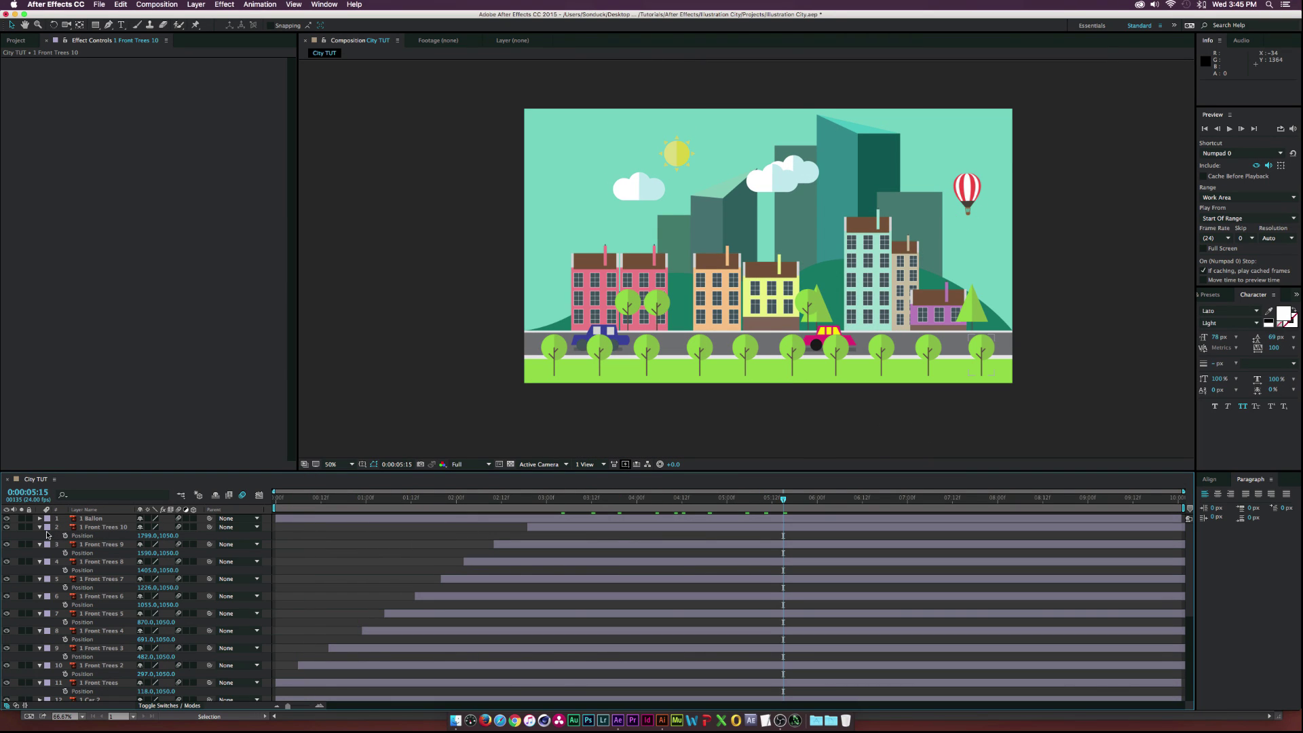
pyautogui.press('u')
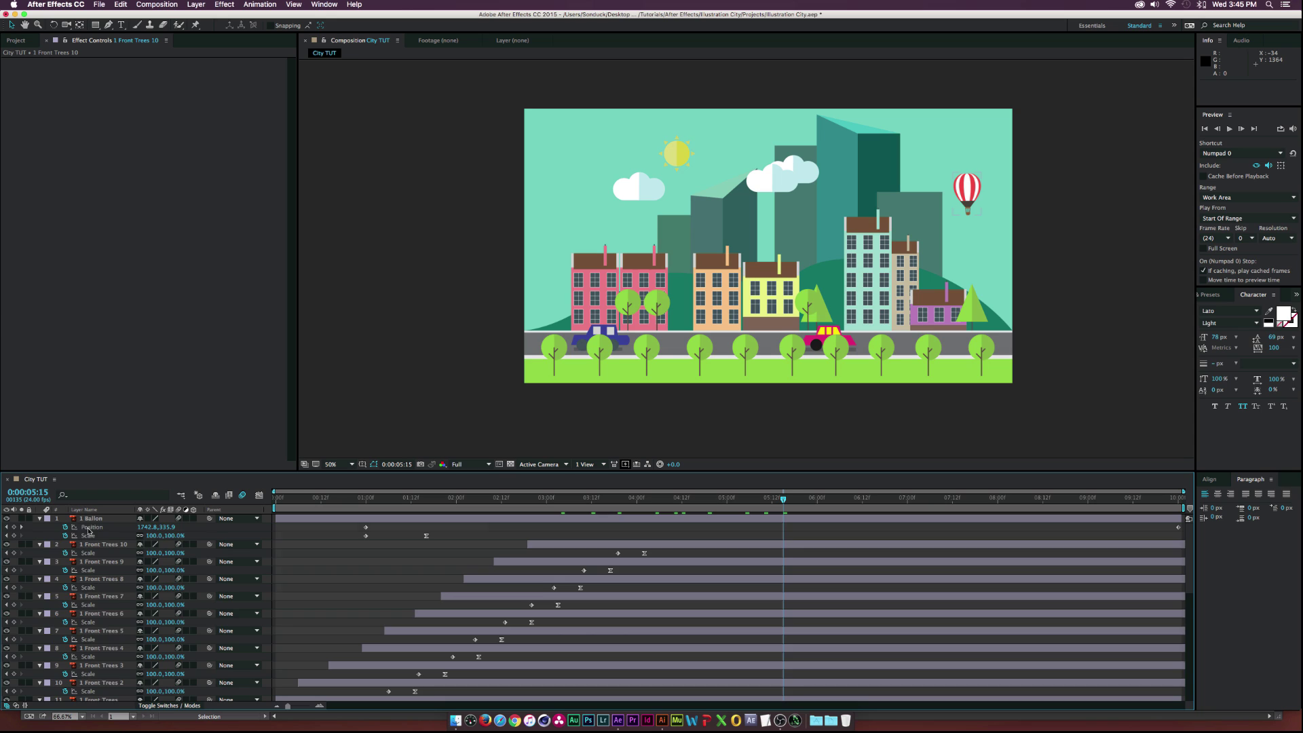
pyautogui.press('u')
pyautogui.moveTo(307, 499); pyautogui.dragTo(258, 517)
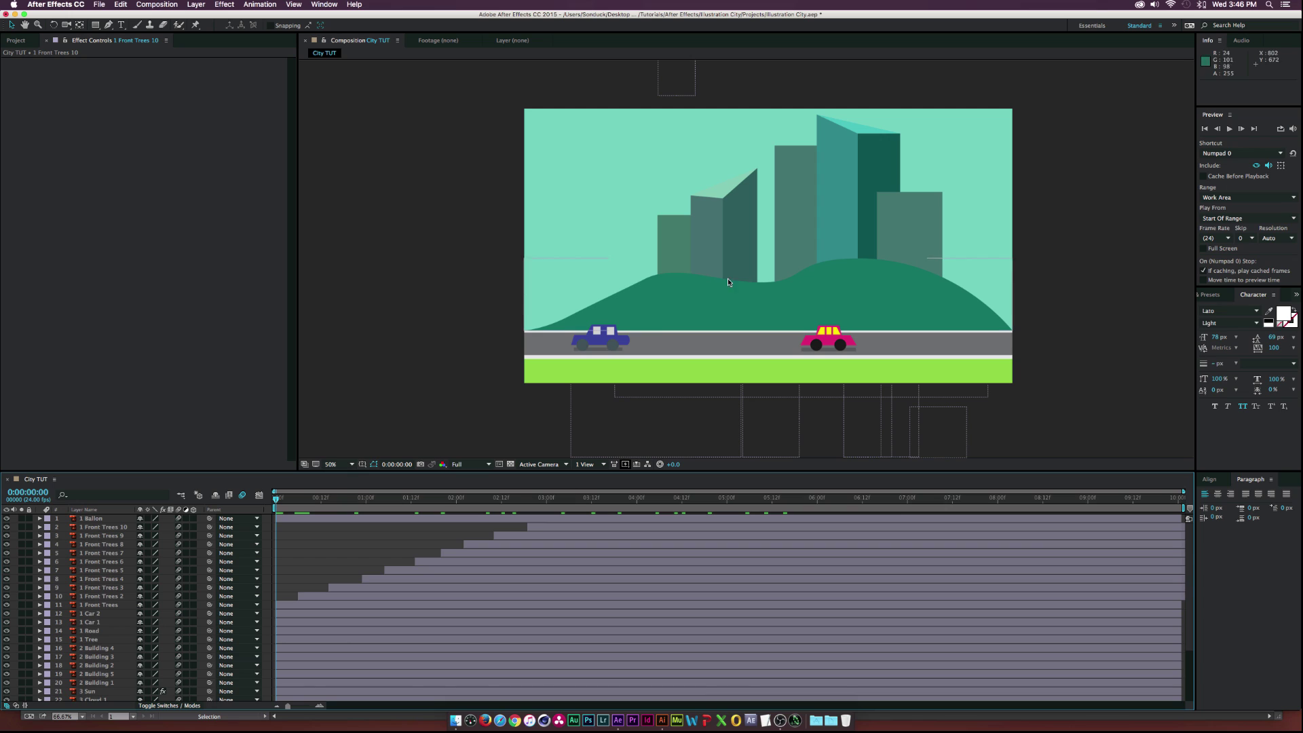
# Keyframe 1 Road's Position so it rises from Y 1271.7 at 0:00 into place by frame 10
pyautogui.scroll(-3, 103, 663)
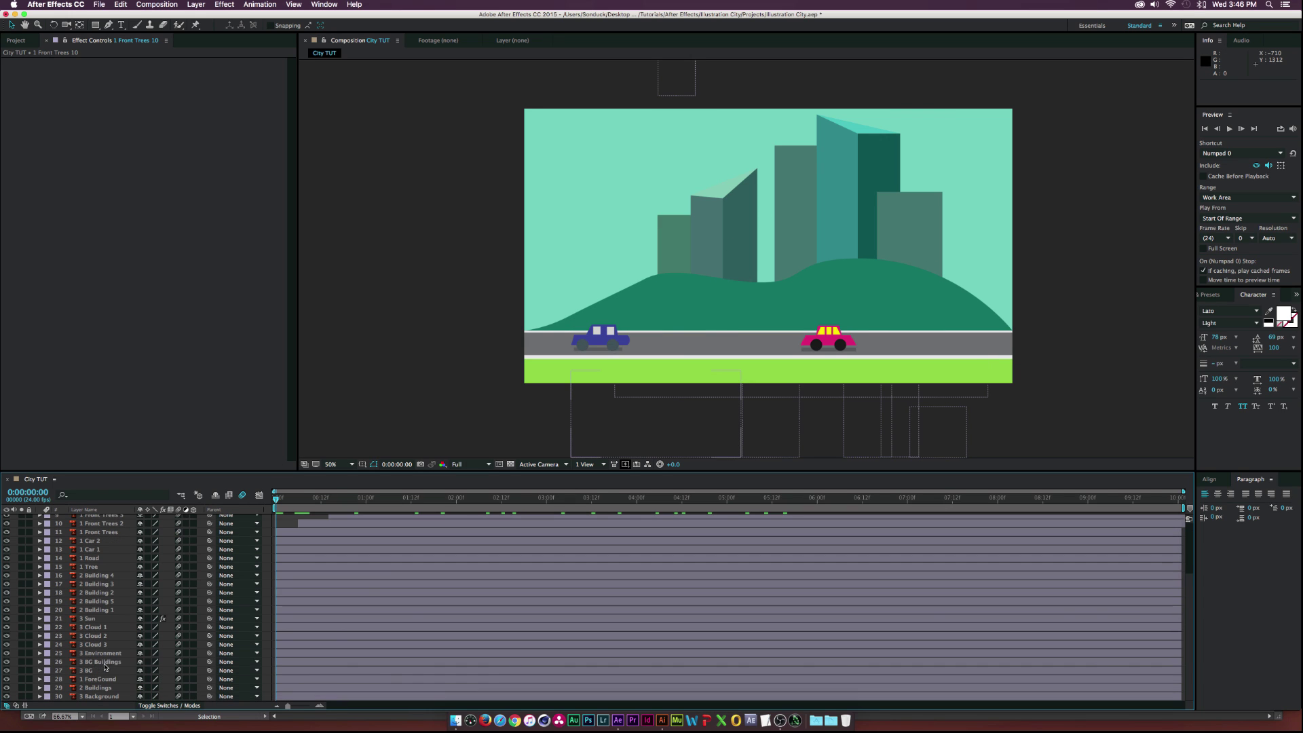
pyautogui.click(101, 663)
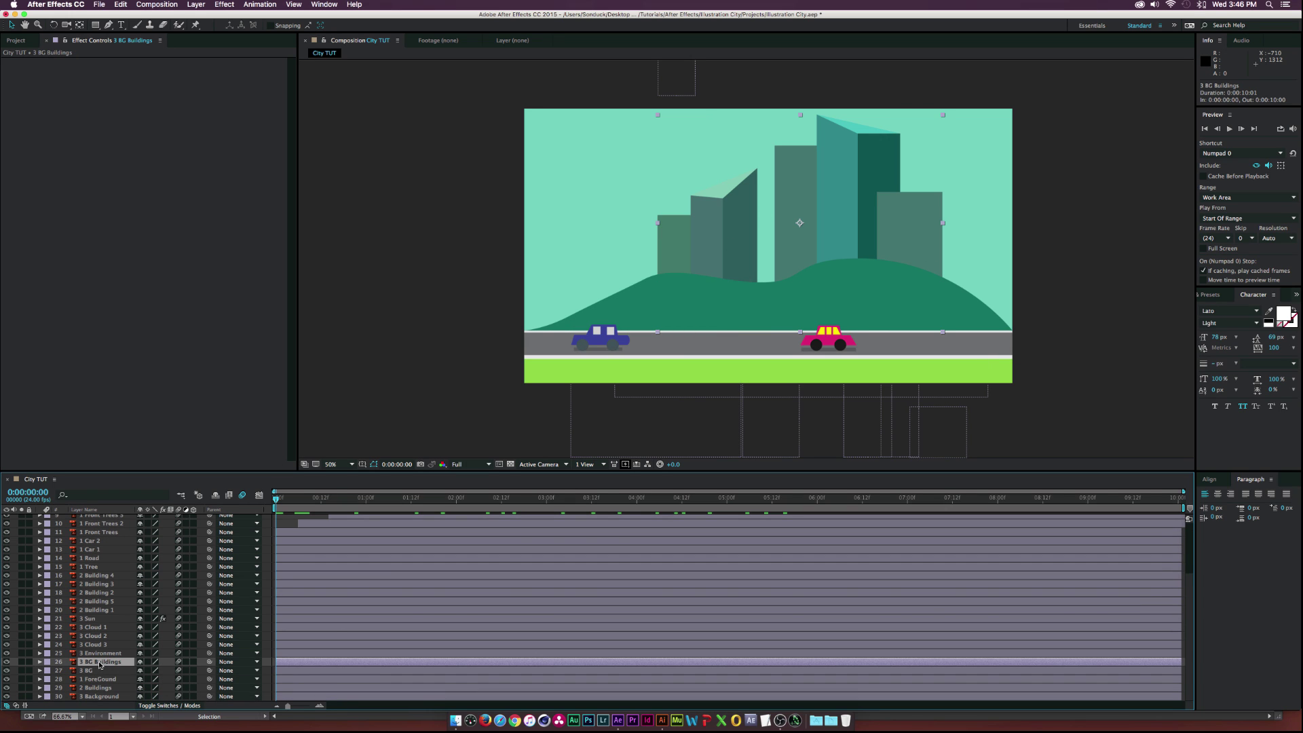
pyautogui.click(94, 559)
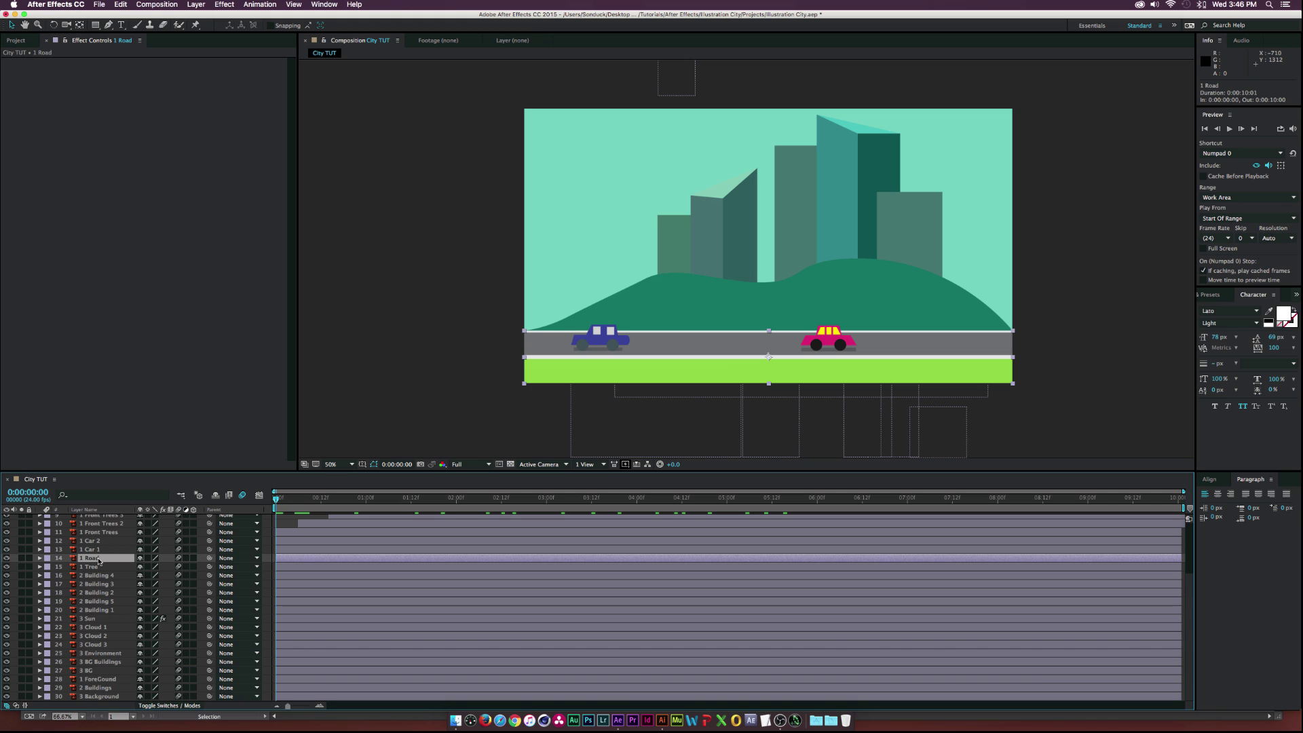
pyautogui.hotkey('alt', 'shift', 'p')
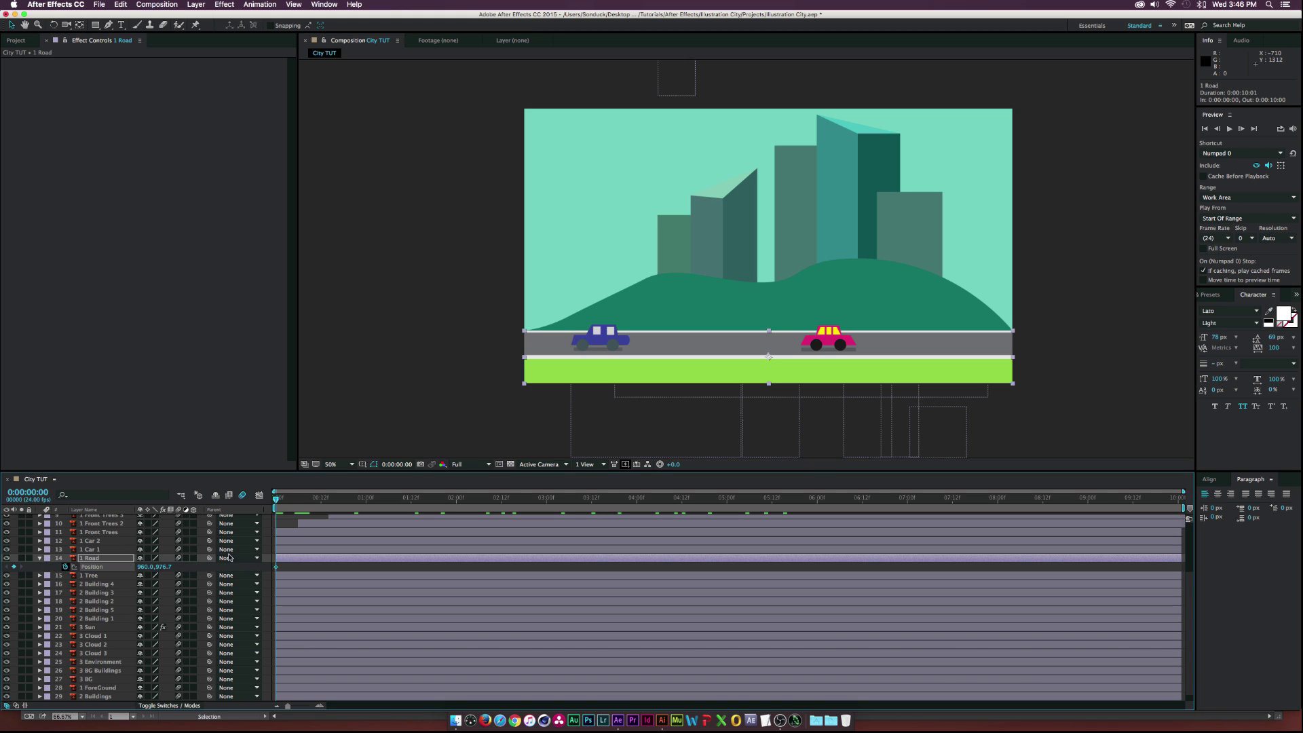
pyautogui.moveTo(276, 567); pyautogui.dragTo(313, 568)
pyautogui.moveTo(165, 567); pyautogui.dragTo(303, 569)
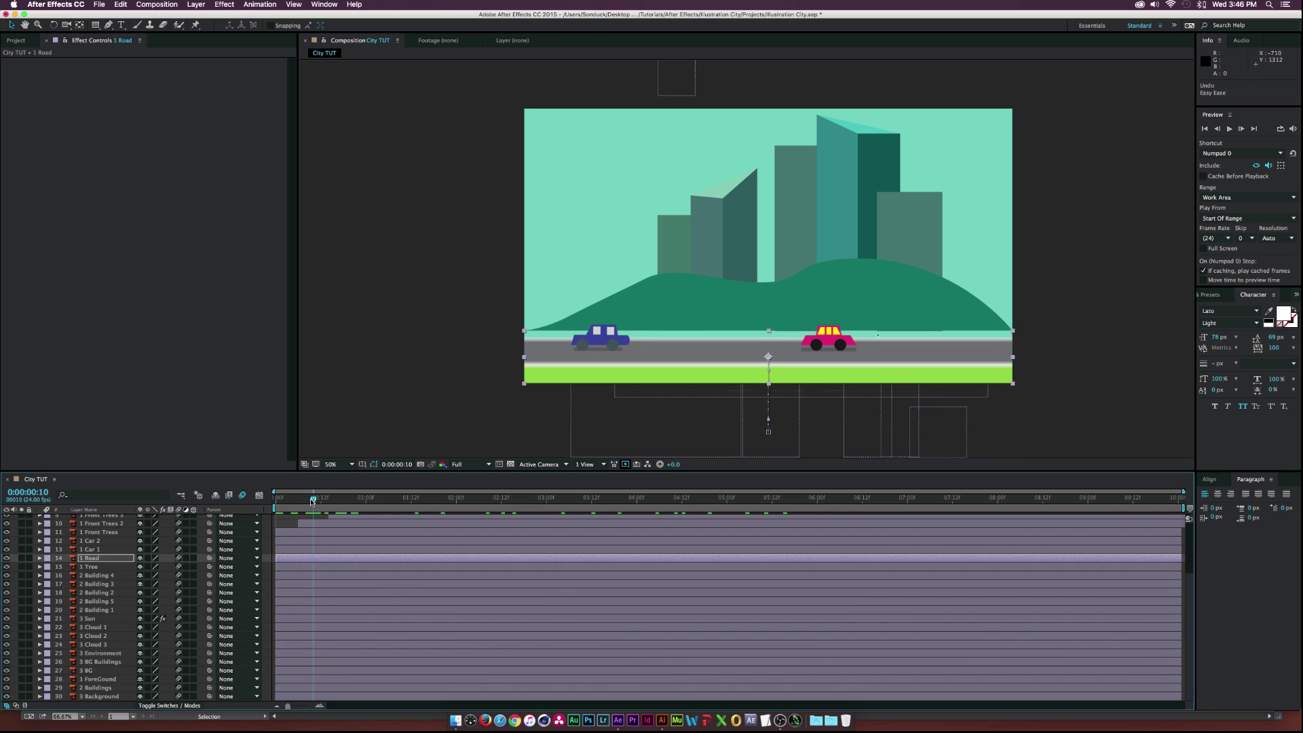
pyautogui.moveTo(310, 499); pyautogui.dragTo(316, 499)
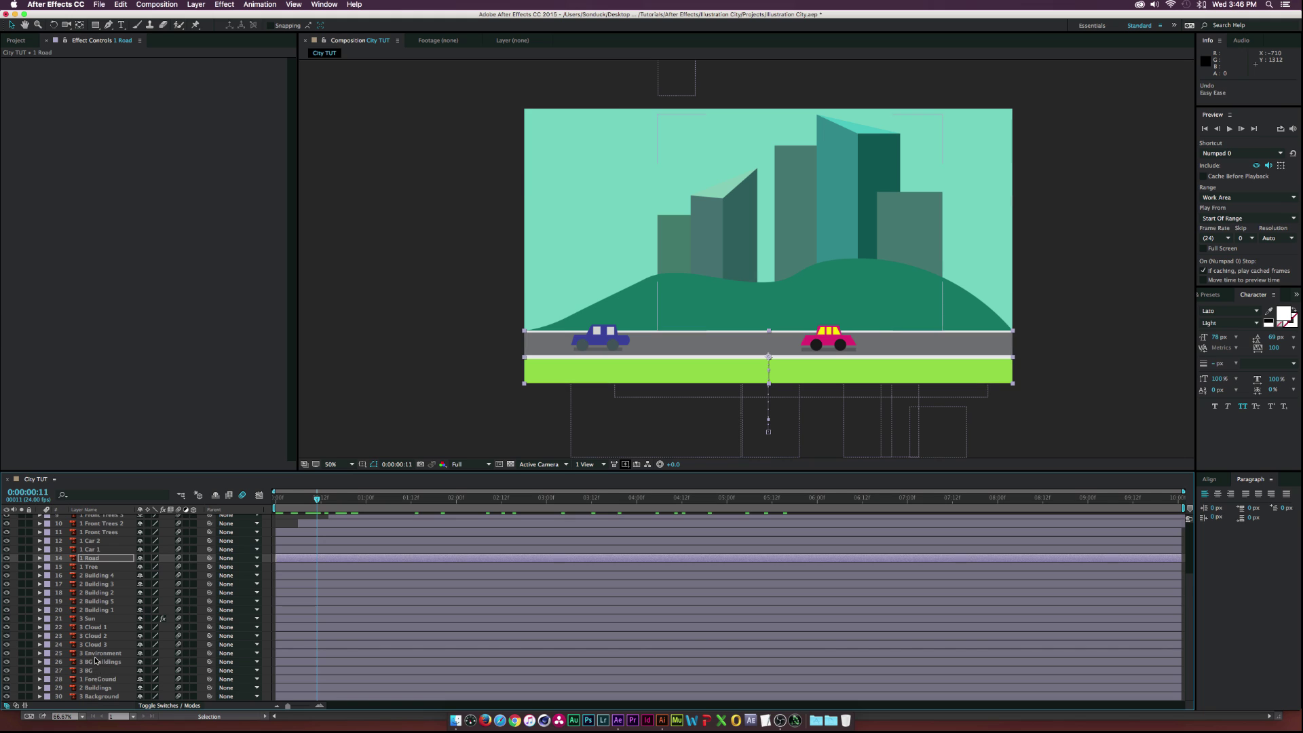
pyautogui.press('u')
pyautogui.click(314, 502)
pyautogui.scroll(-1, 107, 655)
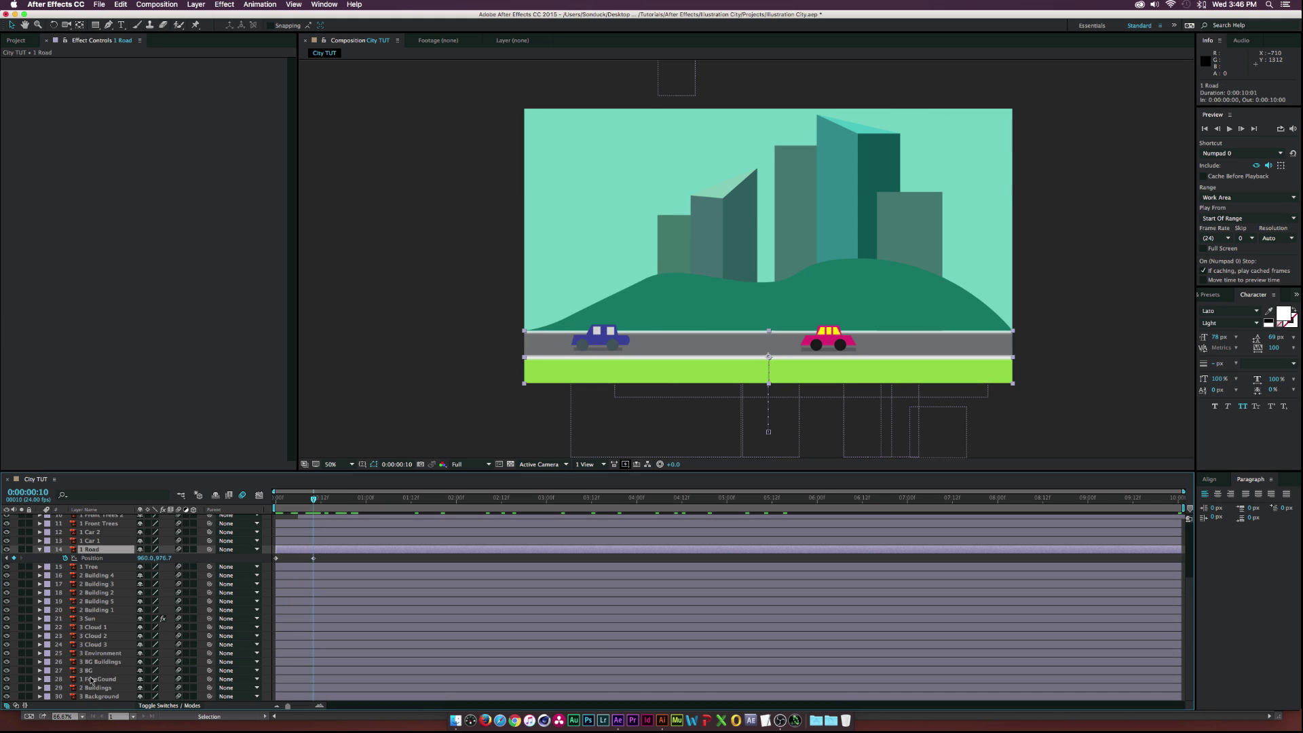
# Animate 3 Environment's Position so the hill rises from below, settling at frame 18
pyautogui.click(96, 655)
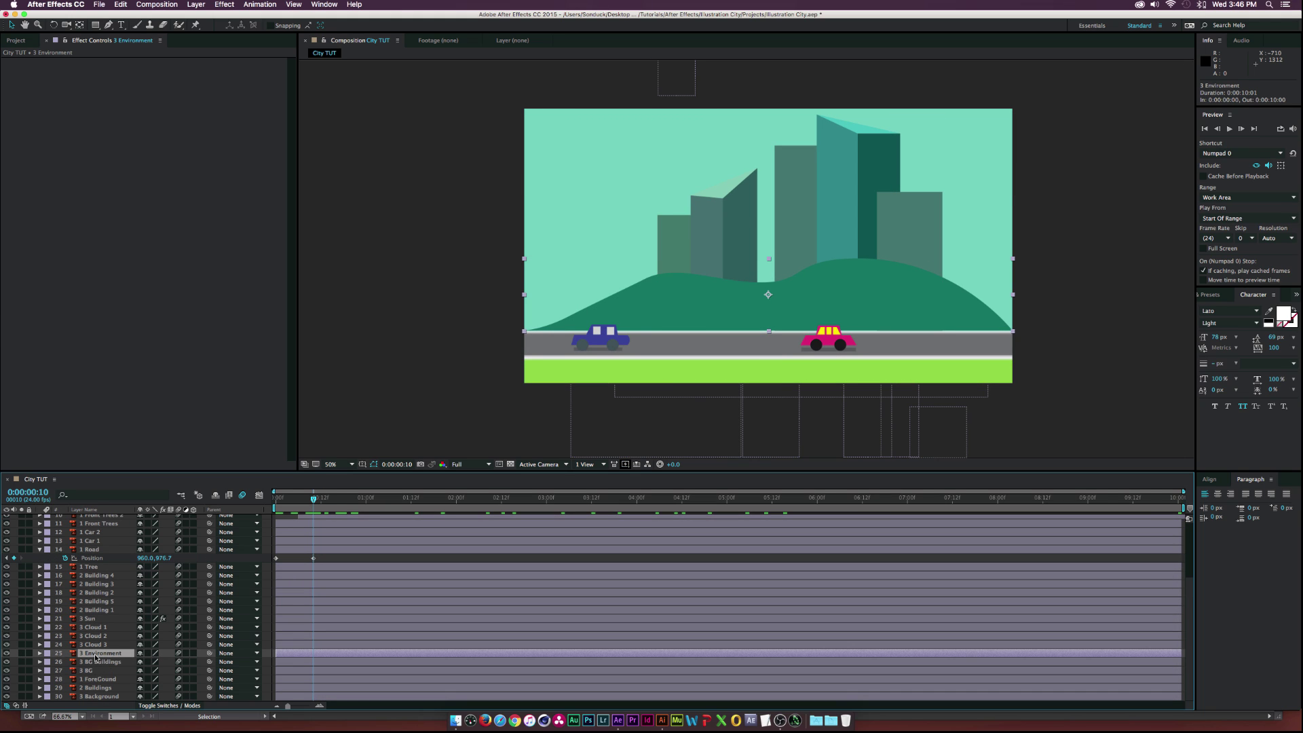
pyautogui.press('p')
pyautogui.click(62, 660)
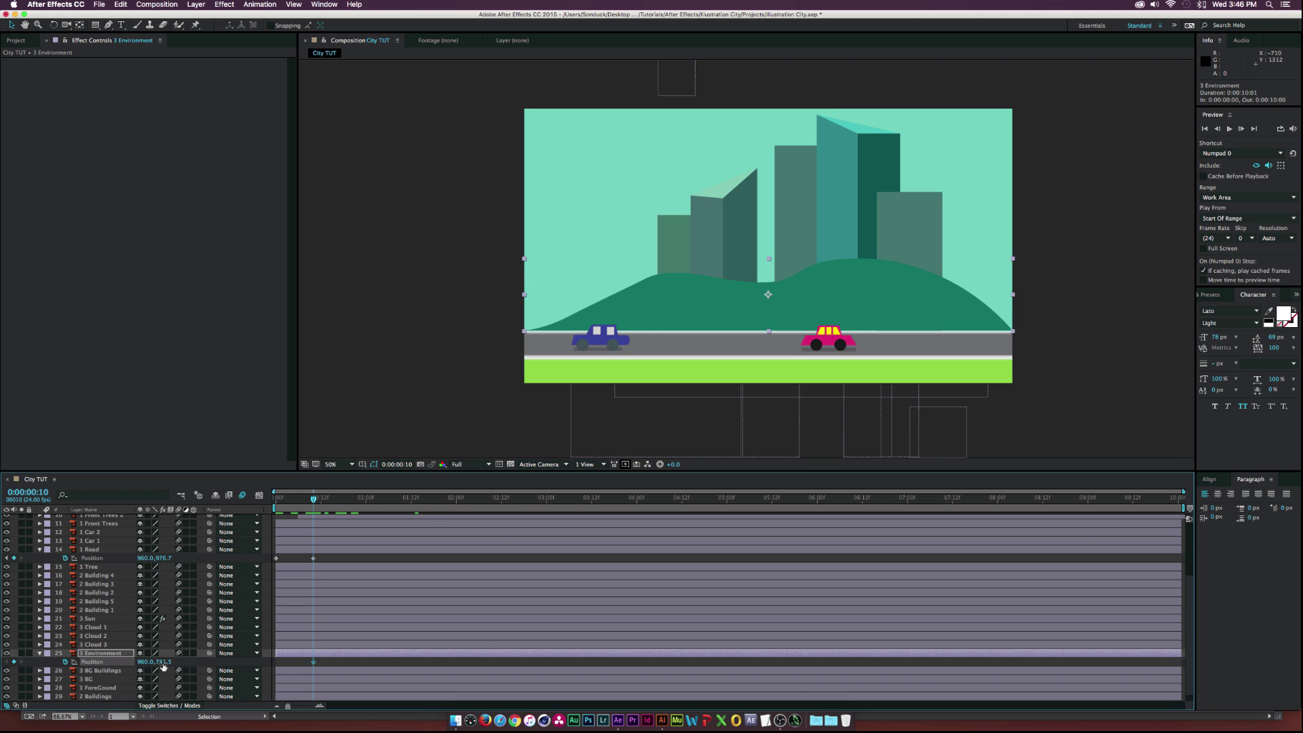
pyautogui.moveTo(313, 661); pyautogui.dragTo(343, 662)
pyautogui.moveTo(163, 661); pyautogui.dragTo(328, 661)
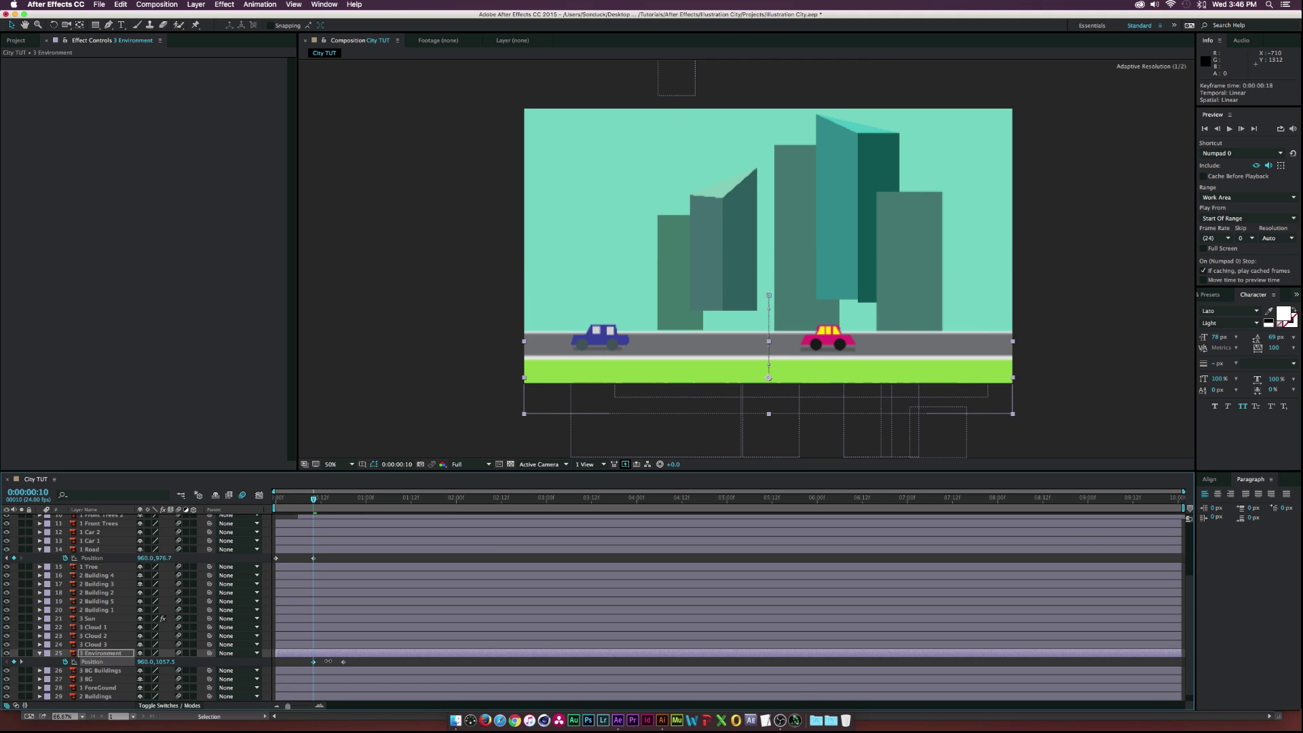
pyautogui.click(347, 501)
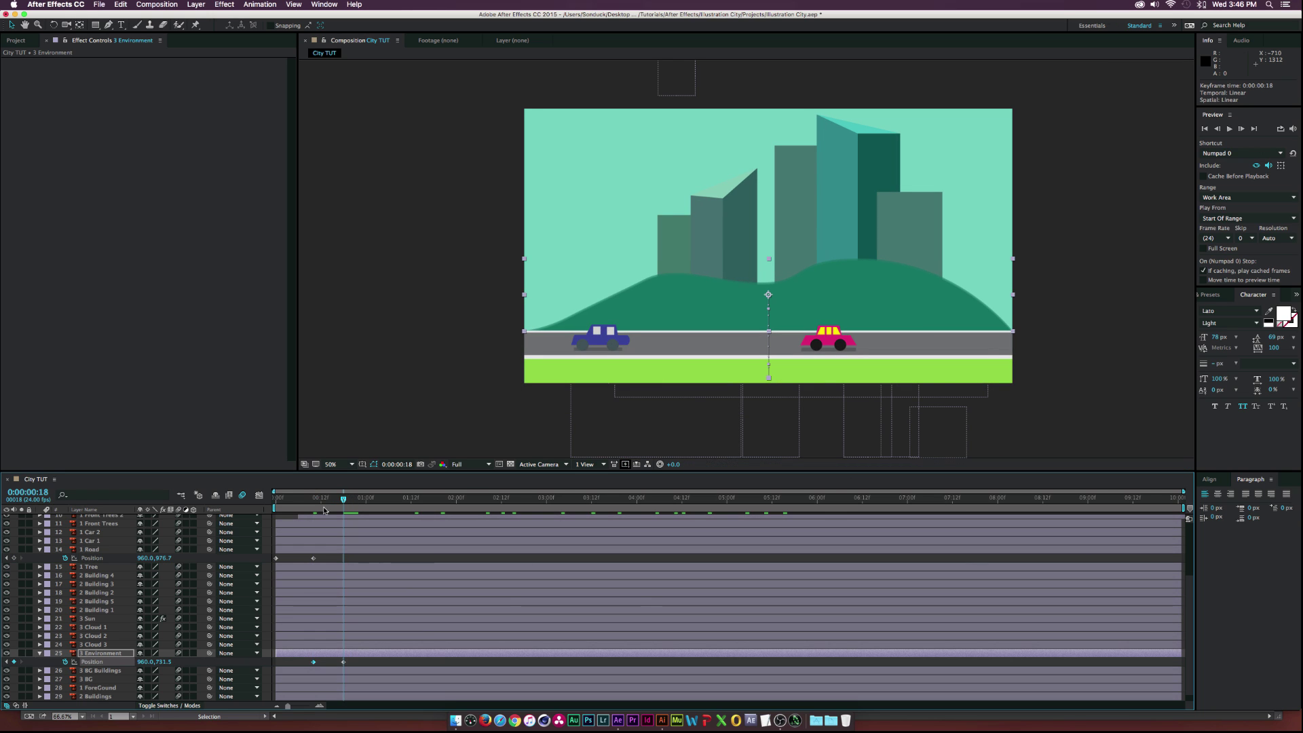
# Keyframe 3 BG Buildings' Position so the buildings rise from behind the hill by 0:00:01:01
pyautogui.click(101, 671)
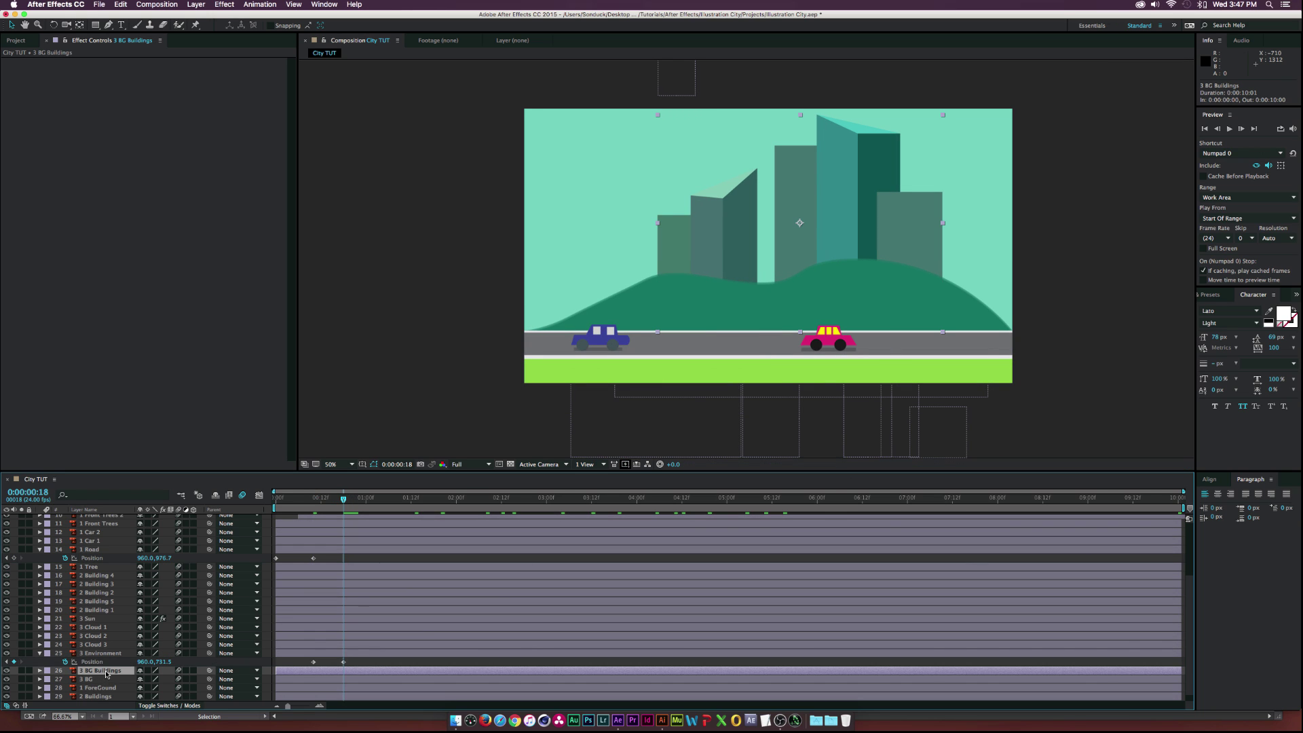
pyautogui.hotkey('alt', 'shift', 'p')
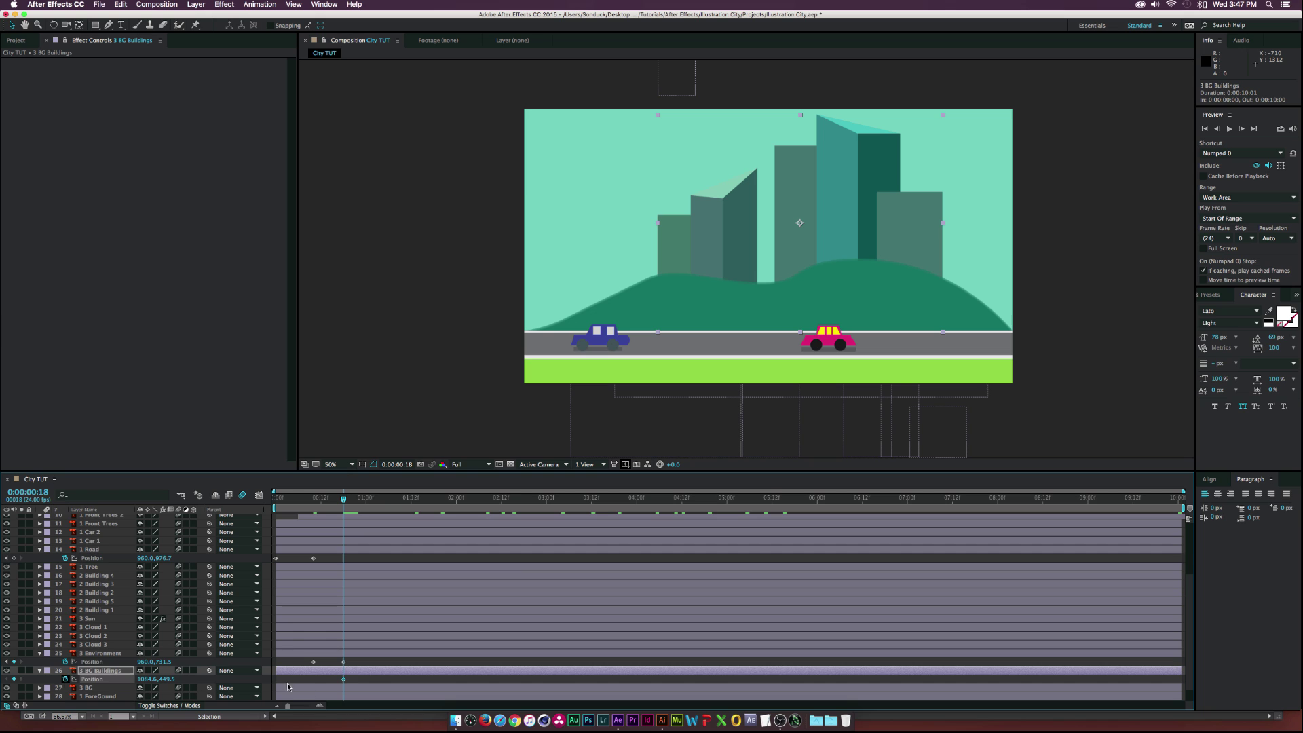
pyautogui.moveTo(343, 680); pyautogui.dragTo(370, 679)
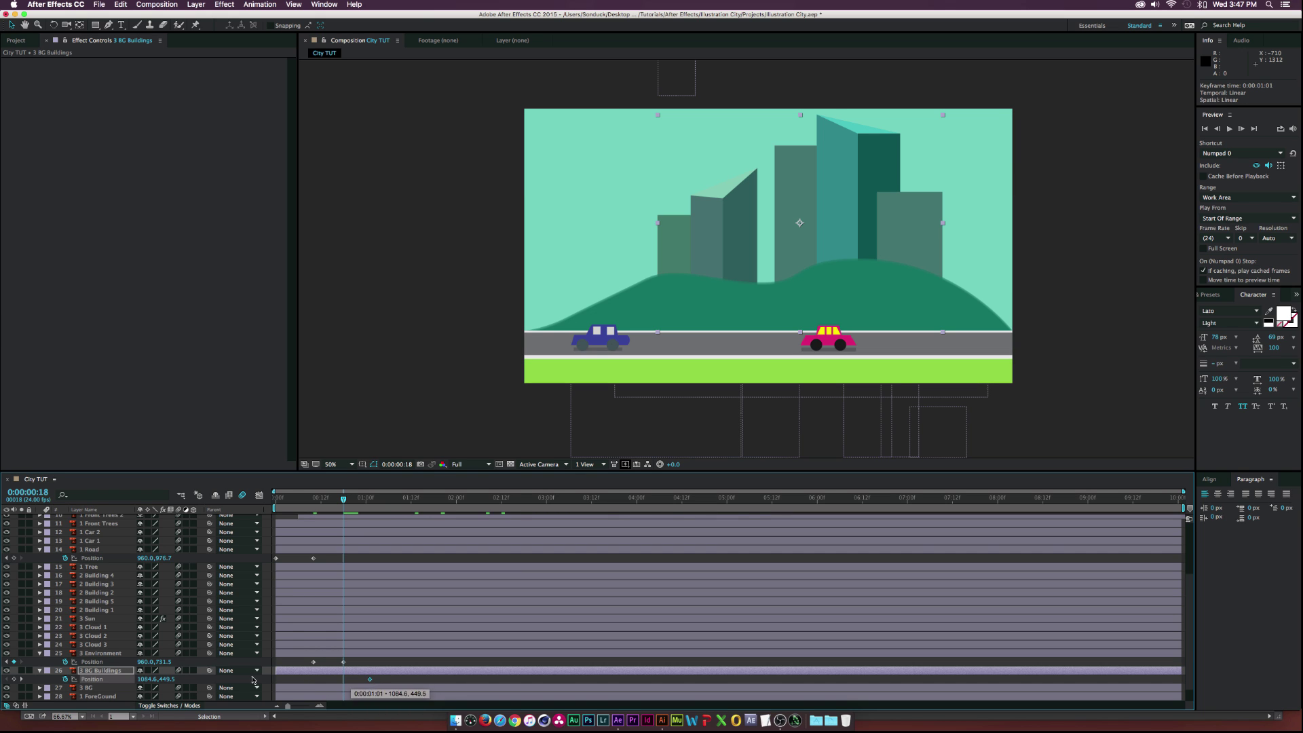
pyautogui.moveTo(164, 681); pyautogui.dragTo(457, 676)
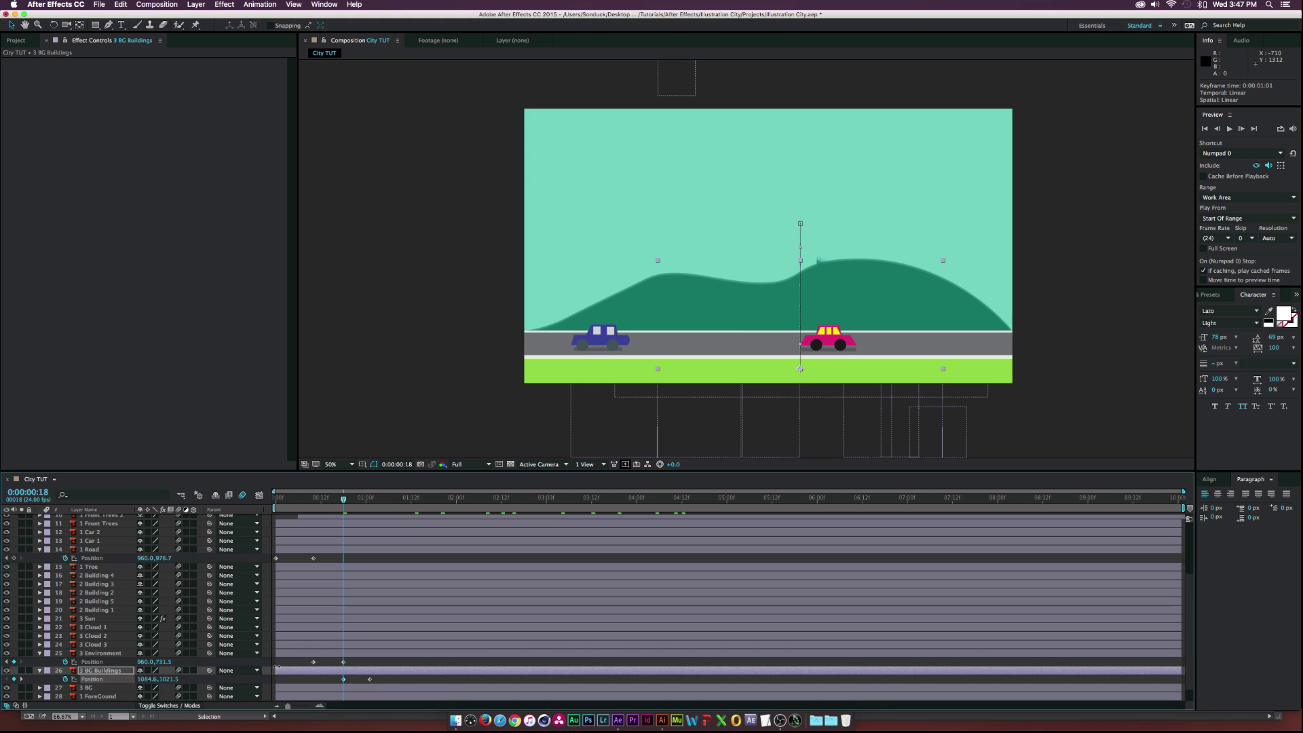
pyautogui.click(357, 687)
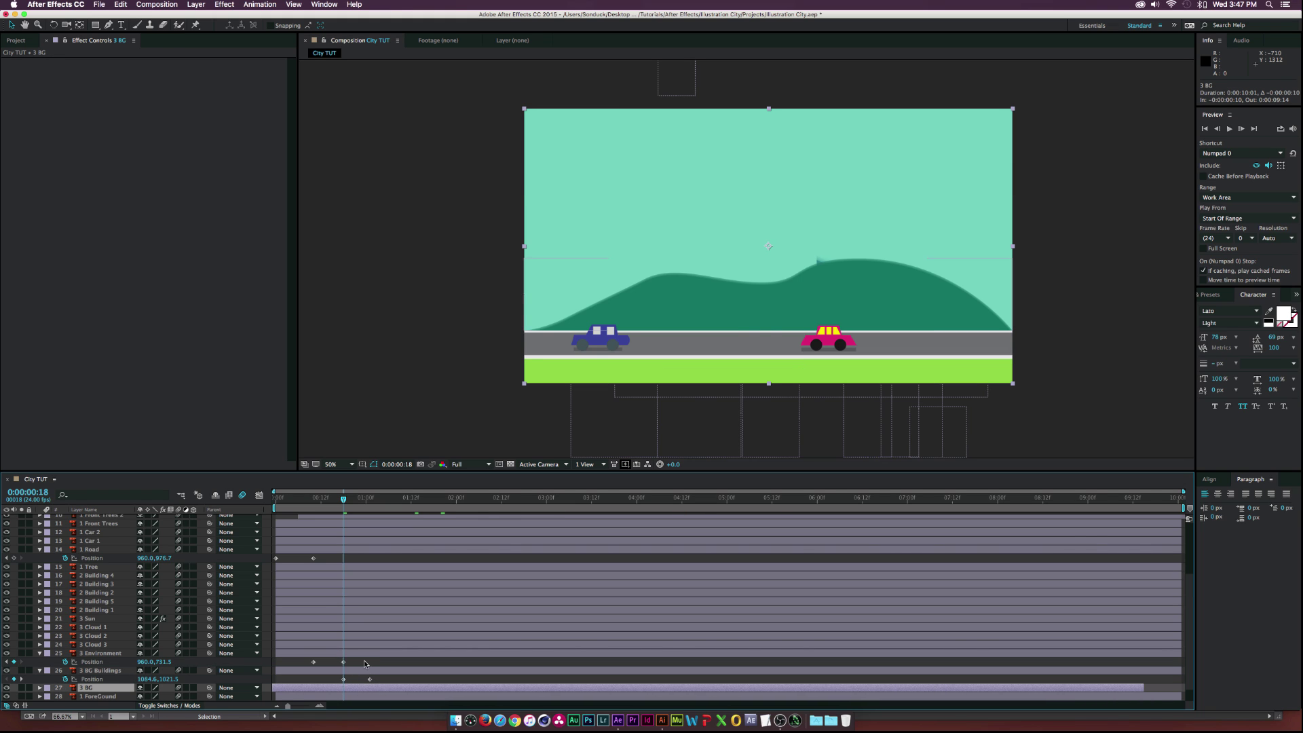
pyautogui.click(370, 679)
# Apply Easy Ease to the intro Position keyframes and lower 3 BG Buildings to Y 1057.5
pyautogui.keyDown('shift'); pyautogui.click(344, 662); pyautogui.keyUp('shift')
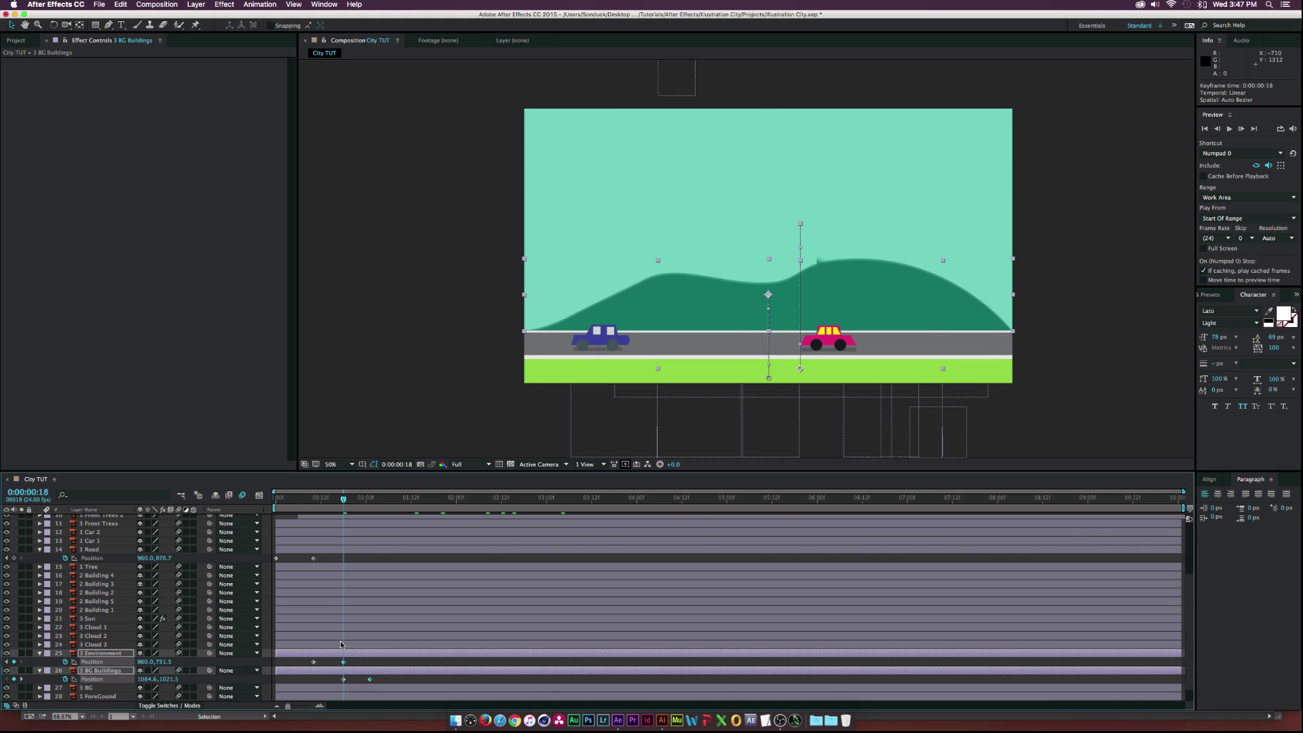
pyautogui.keyDown('shift'); pyautogui.click(314, 559); pyautogui.keyUp('shift')
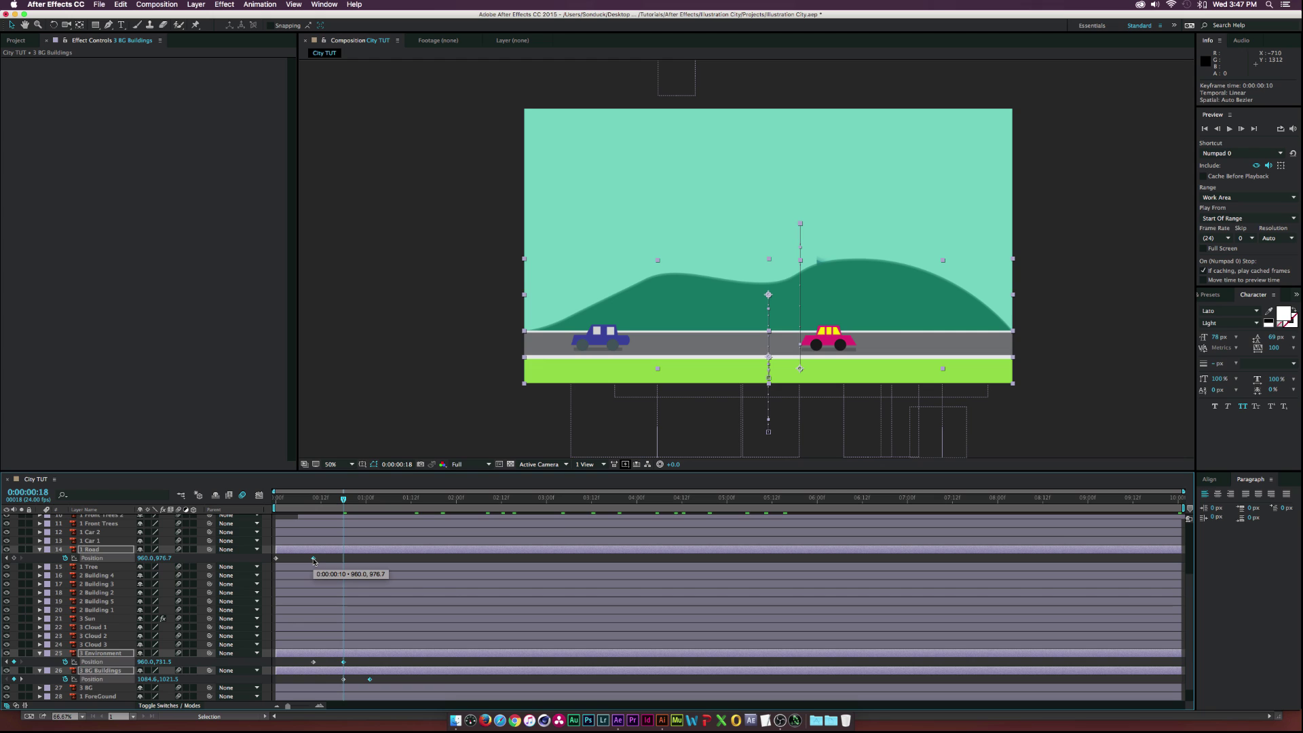
pyautogui.press('F9')
pyautogui.moveTo(168, 680); pyautogui.dragTo(346, 671)
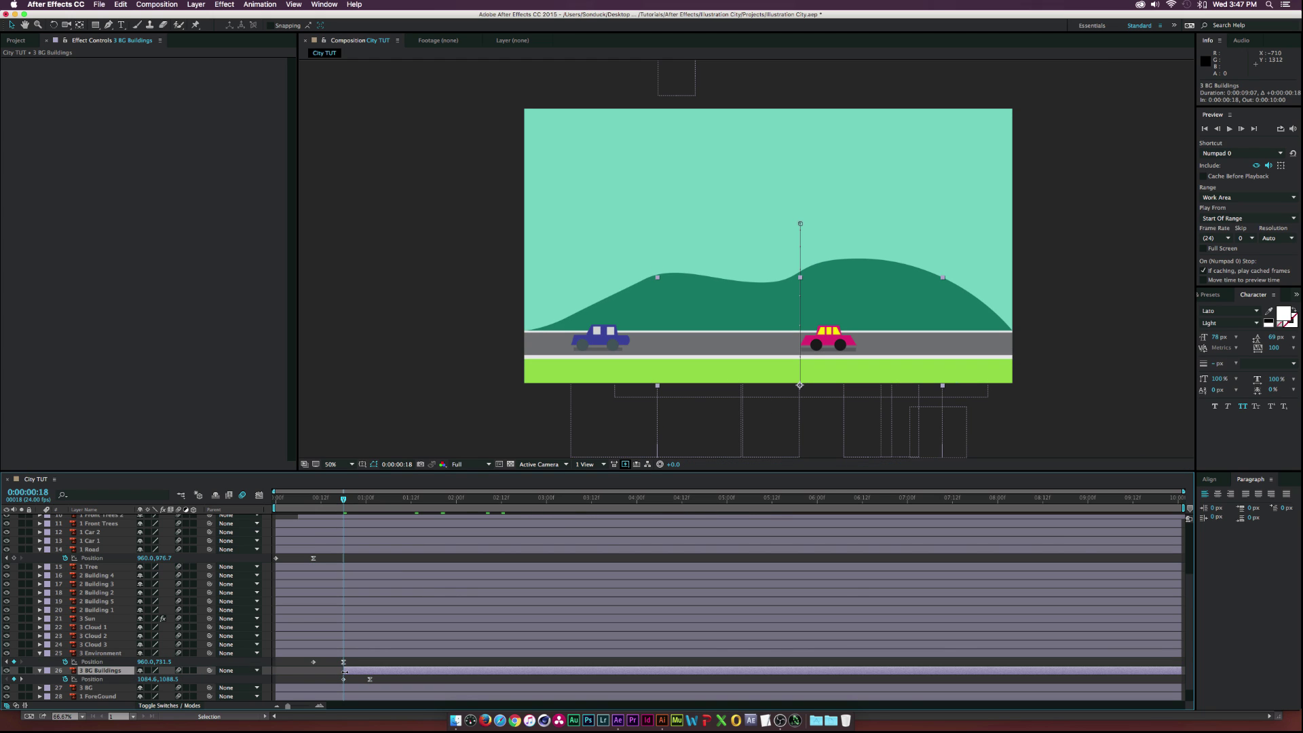
pyautogui.moveTo(341, 500); pyautogui.dragTo(312, 505)
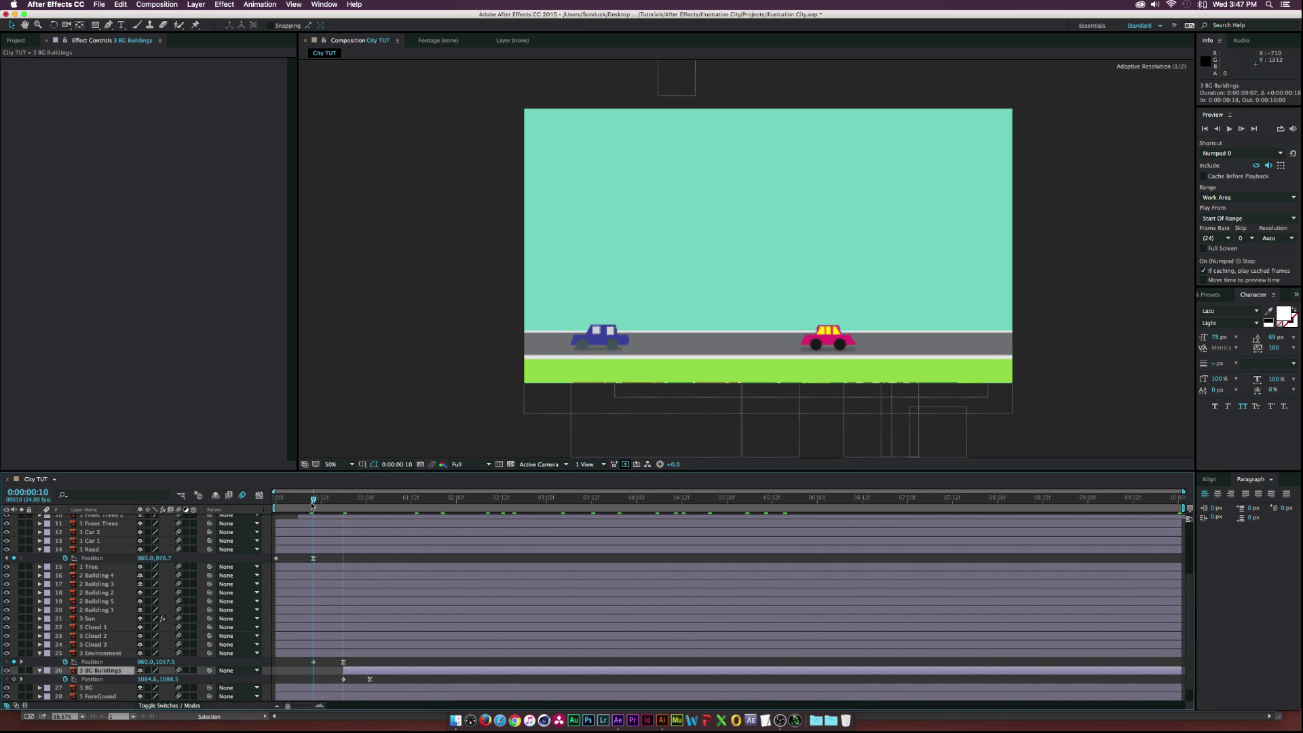
# Make 3 Environment, 1 Tree and the building layers start around frame 10
pyautogui.click(278, 654)
pyautogui.moveTo(278, 654); pyautogui.dragTo(310, 653)
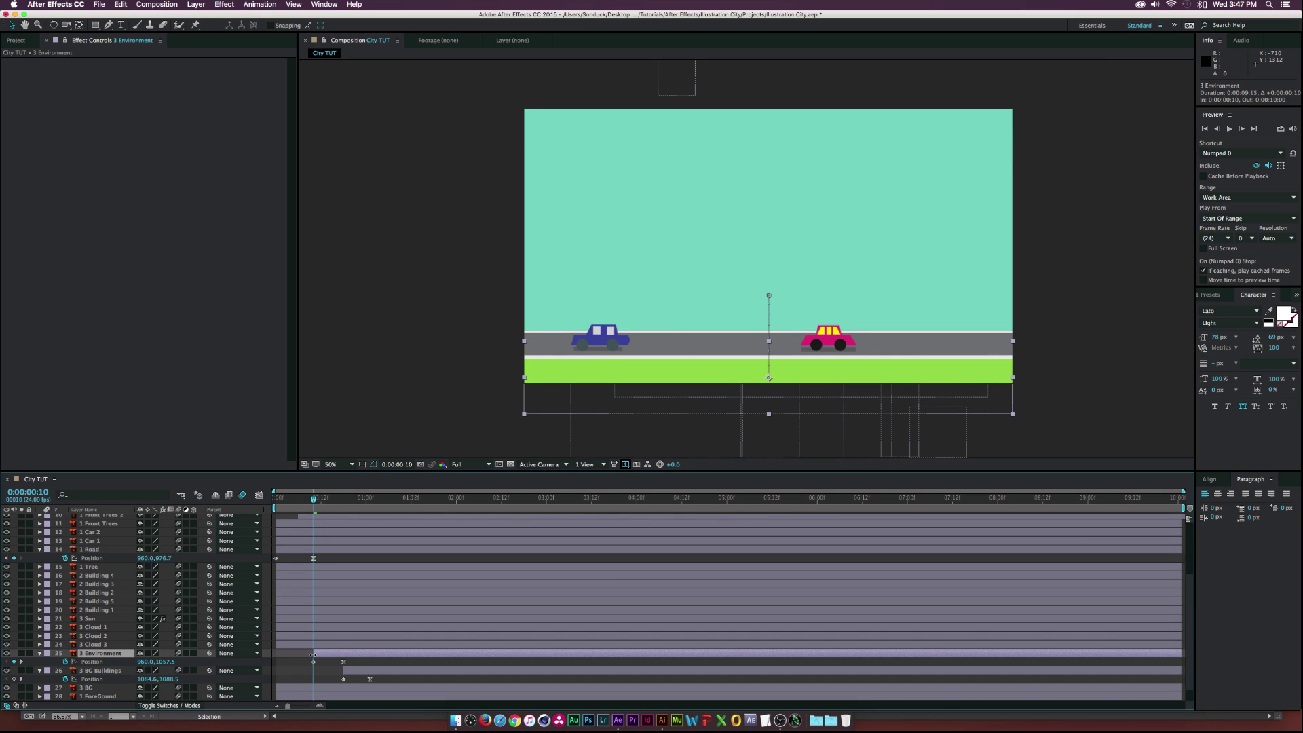
pyautogui.click(301, 568)
pyautogui.keyDown('shift'); pyautogui.click(112, 610); pyautogui.keyUp('shift')
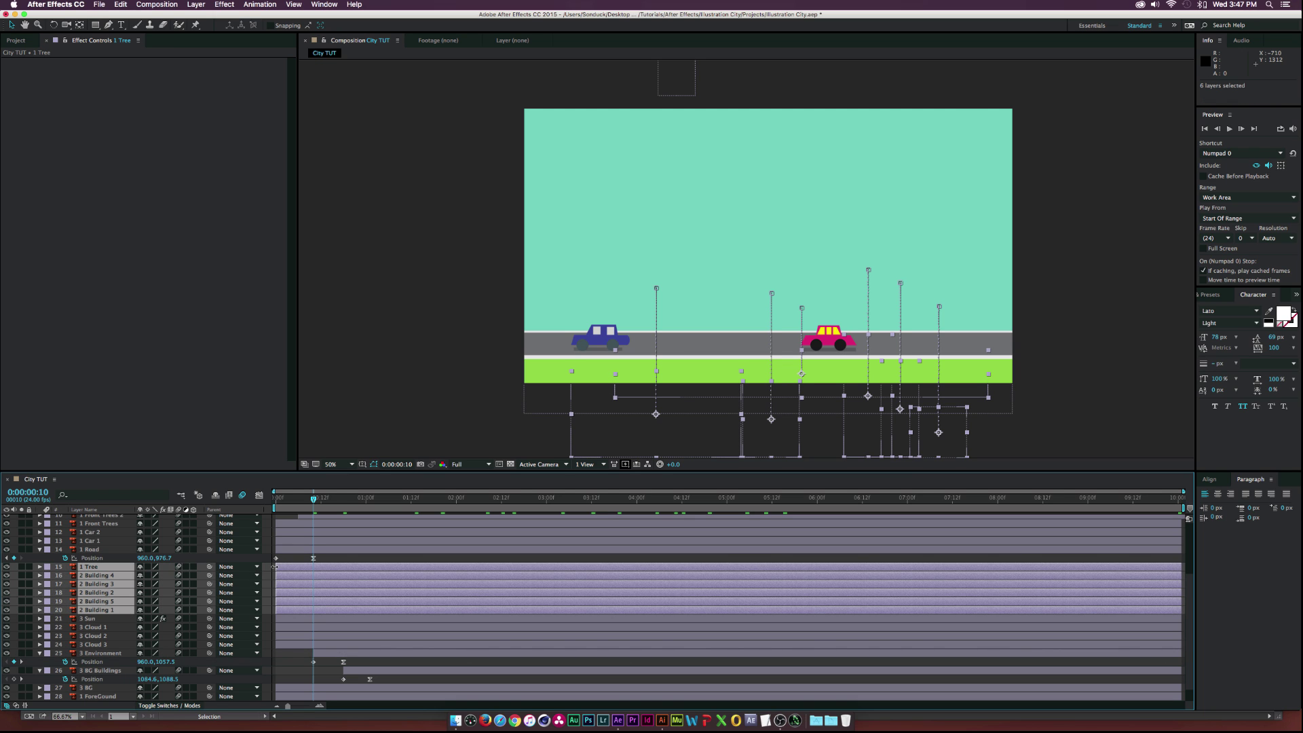
pyautogui.moveTo(275, 566); pyautogui.dragTo(311, 565)
pyautogui.moveTo(314, 500); pyautogui.dragTo(249, 504)
# Reveal Position on Car 1 and Car 2 and set their starting keyframes
pyautogui.scroll(2, 102, 577)
pyautogui.click(91, 559)
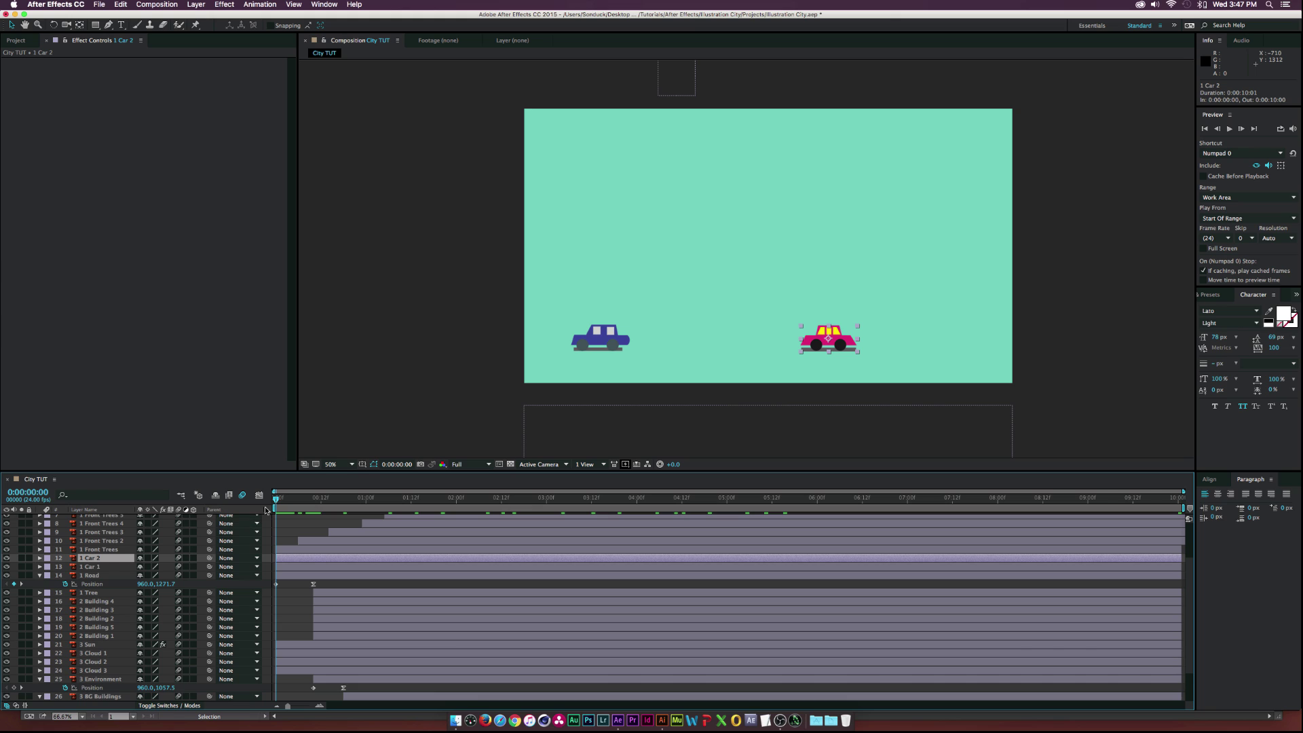
pyautogui.press('p')
pyautogui.keyDown('shift'); pyautogui.click(88, 575); pyautogui.keyUp('shift')
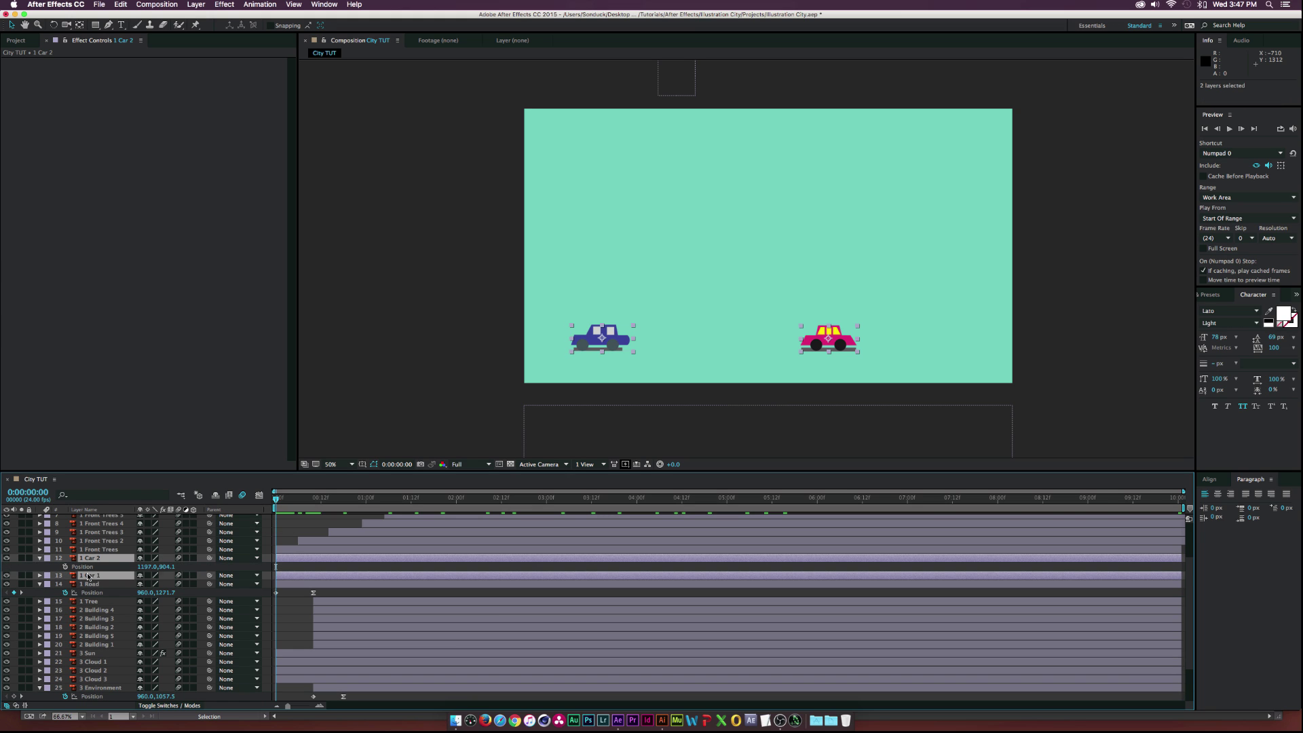
pyautogui.press('p')
pyautogui.press('p')
pyautogui.click(66, 567)
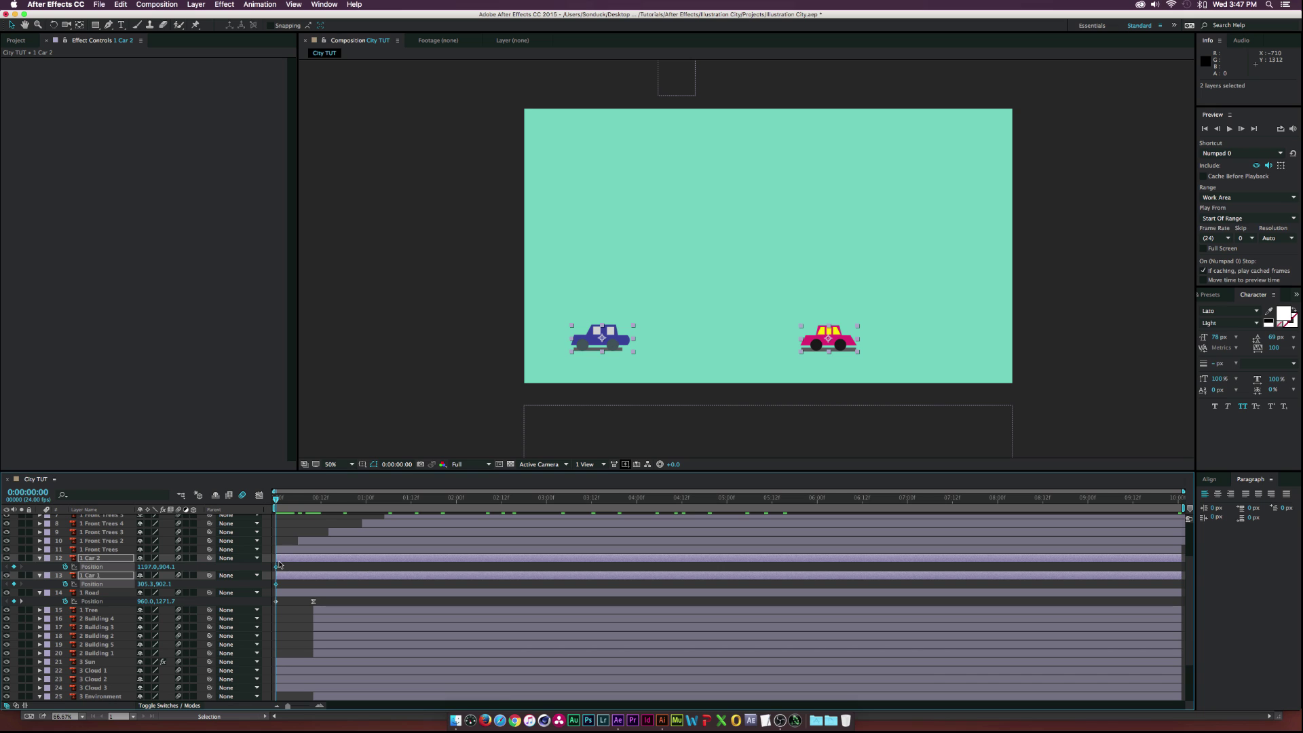
# Shift both cars' starting Position keyframes later, to the one-second mark
pyautogui.moveTo(276, 566); pyautogui.dragTo(306, 566)
pyautogui.moveTo(405, 566); pyautogui.dragTo(453, 567)
pyautogui.click(457, 498)
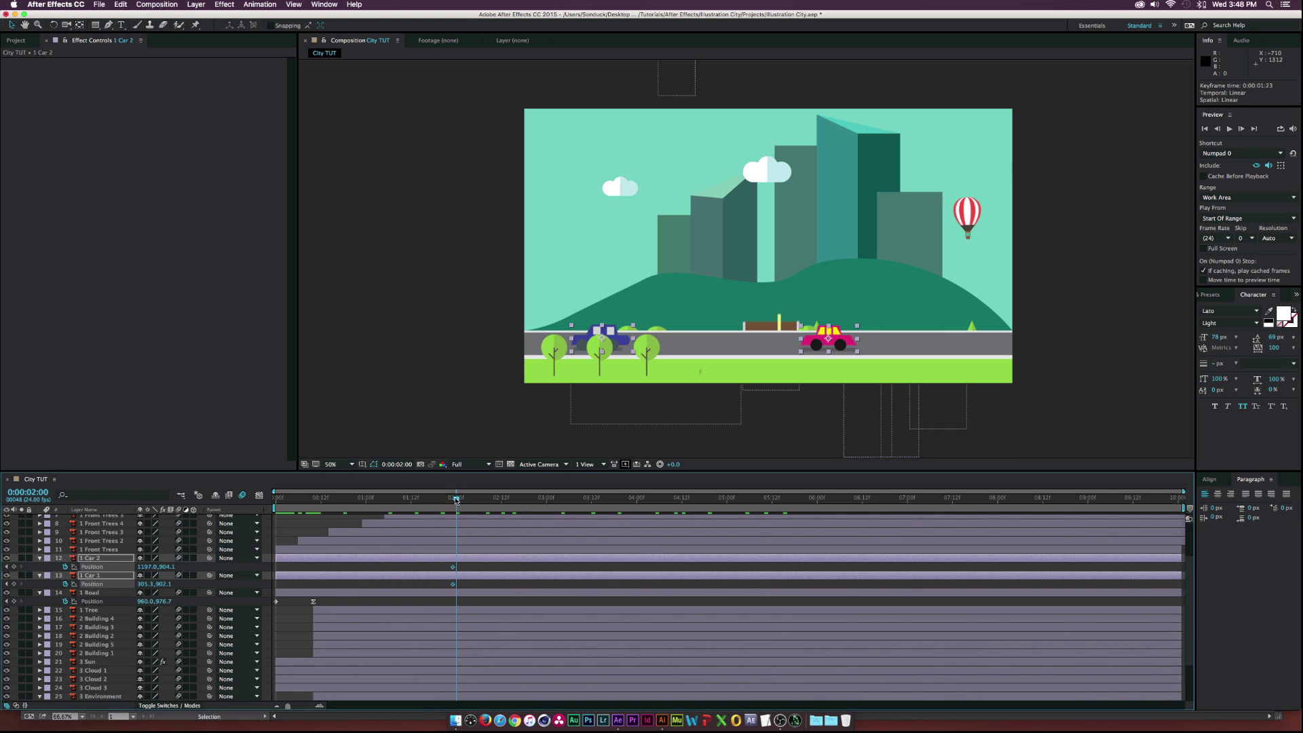
pyautogui.moveTo(452, 501); pyautogui.dragTo(391, 501)
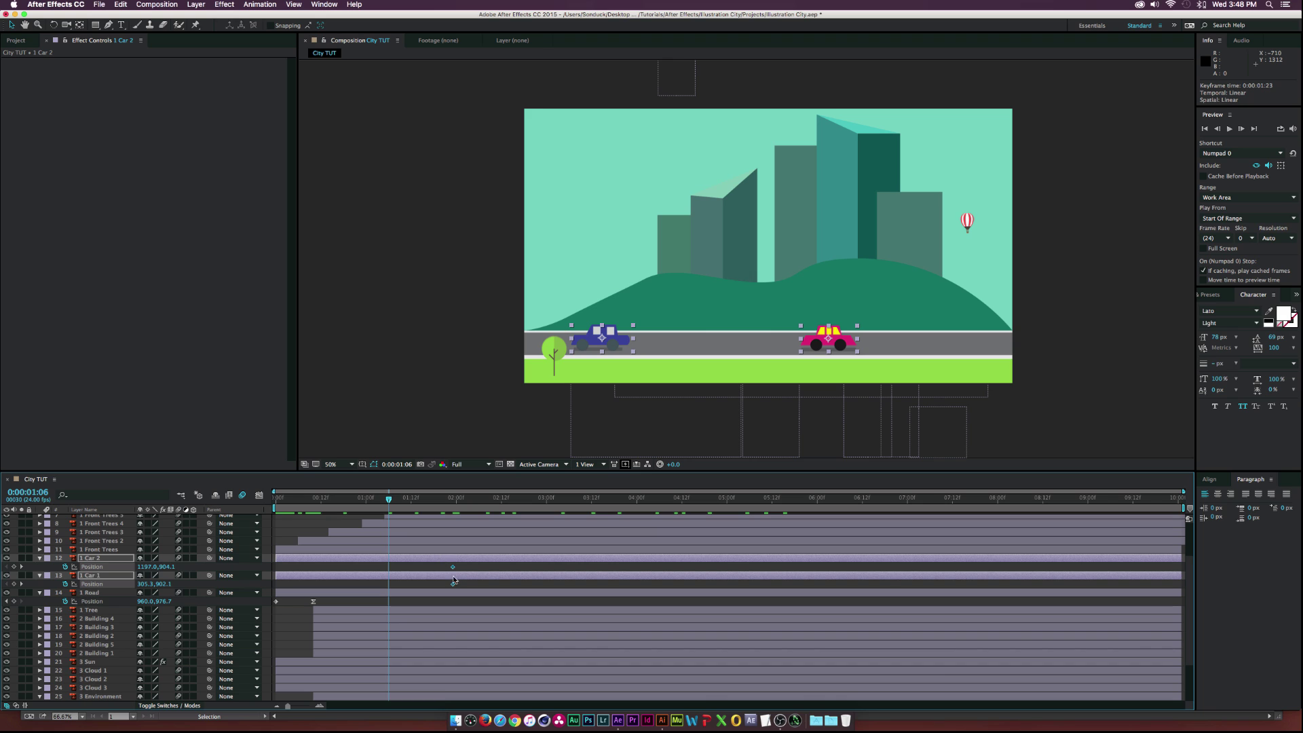
pyautogui.click(409, 568)
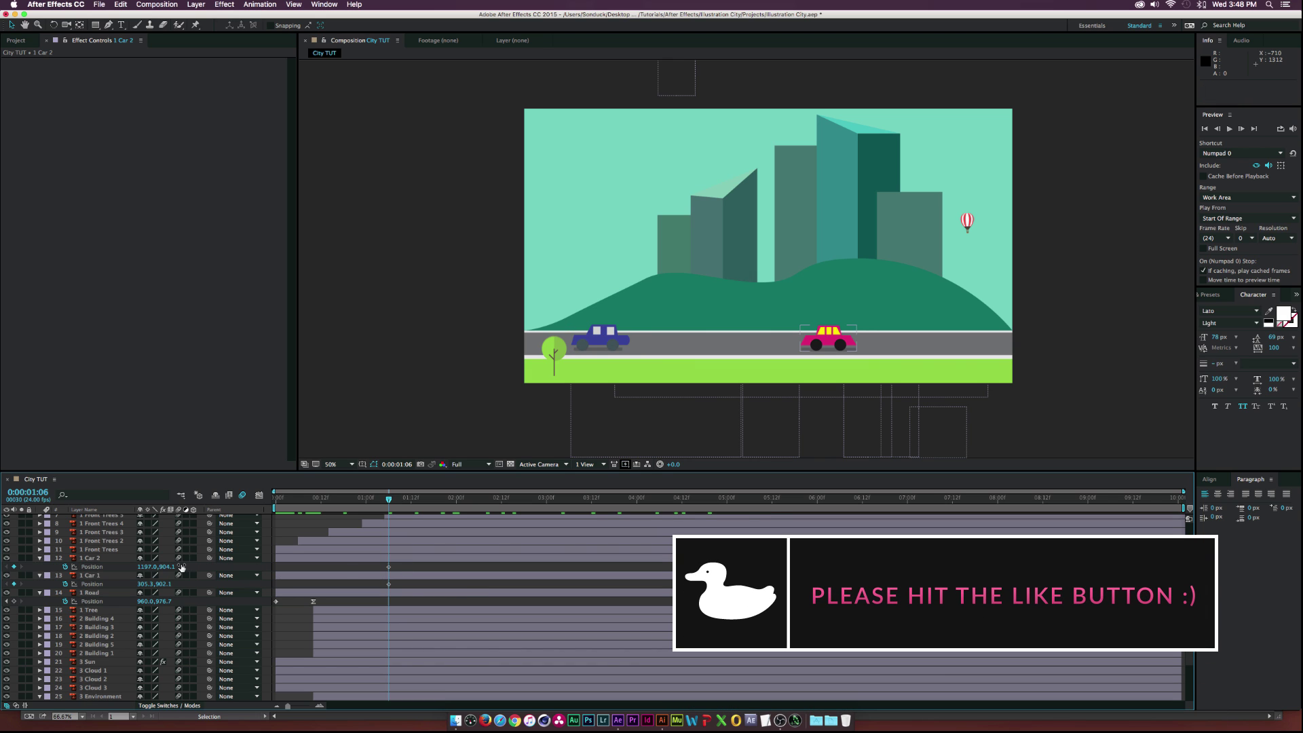
pyautogui.moveTo(380, 564); pyautogui.dragTo(414, 597)
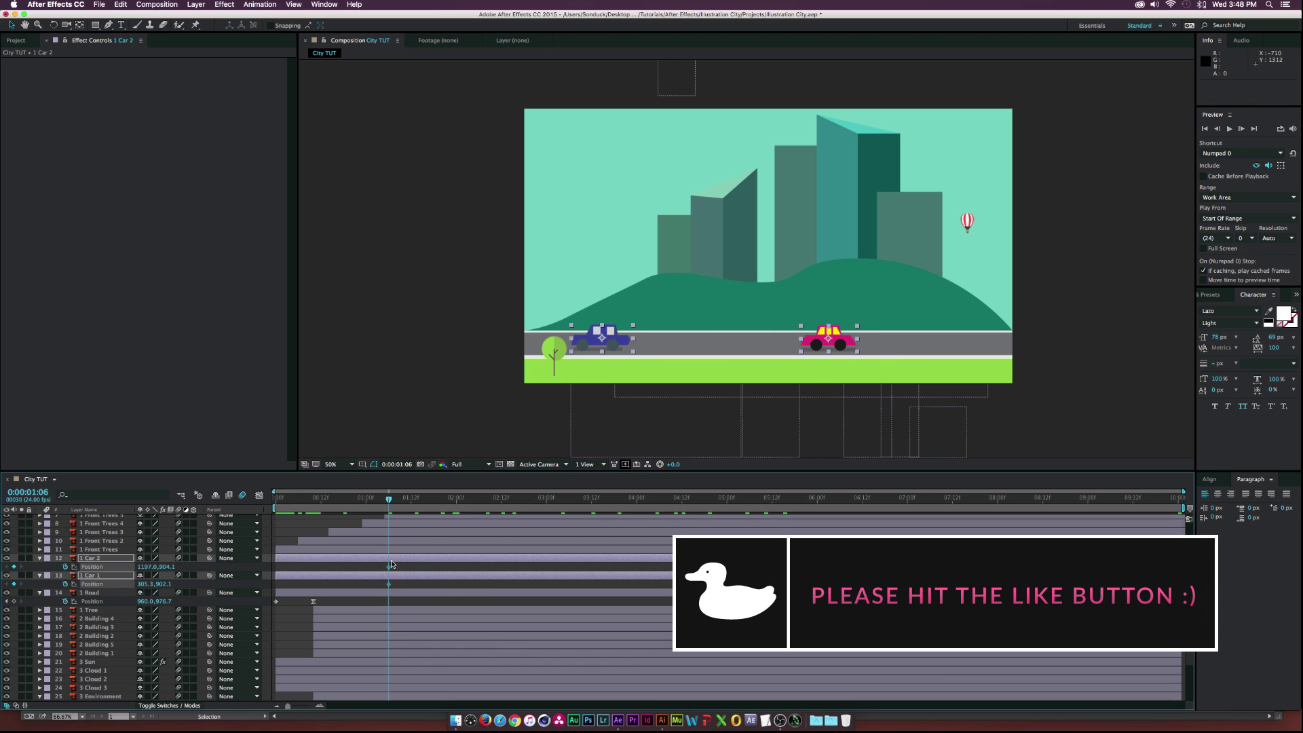
pyautogui.moveTo(389, 500); pyautogui.dragTo(365, 499)
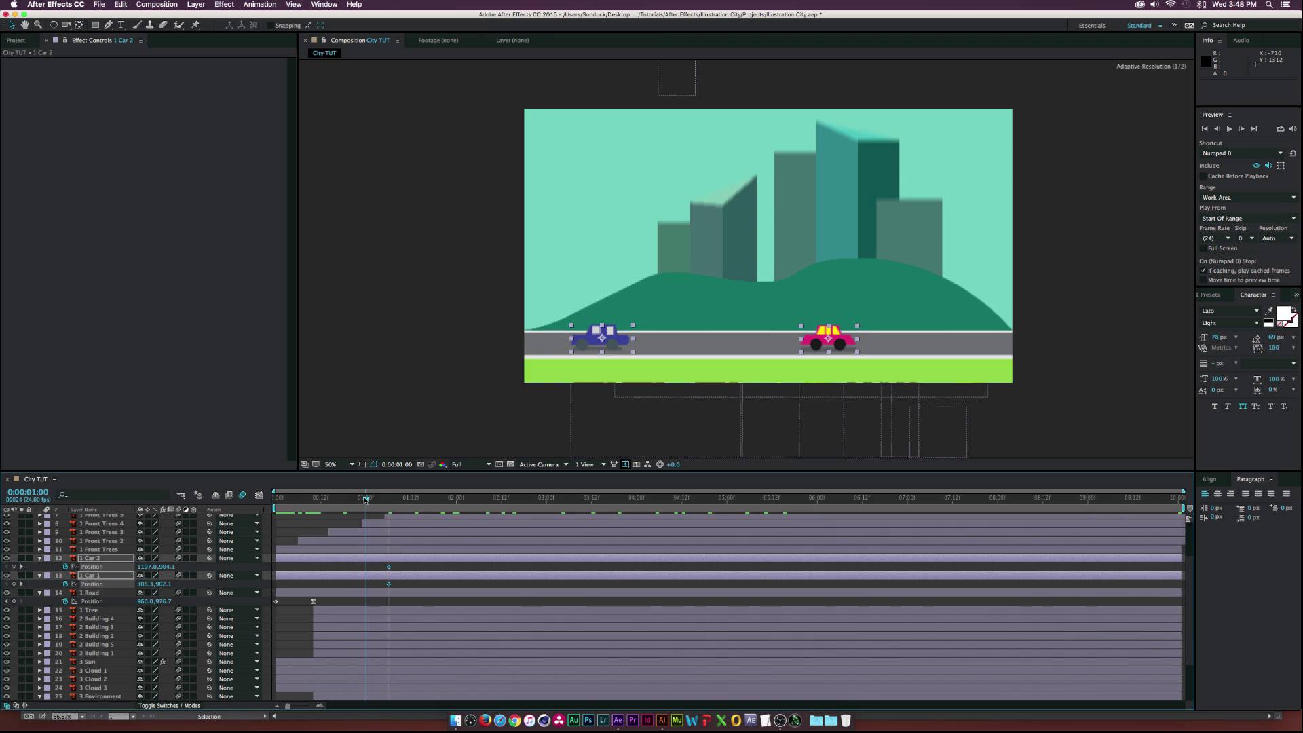
# Park the pink car off-screen right, then at 10:00 set end X values 492 and 1375.3
pyautogui.click(361, 382)
pyautogui.moveTo(148, 568); pyautogui.dragTo(243, 547)
pyautogui.moveTo(396, 499); pyautogui.dragTo(1199, 527)
pyautogui.click(359, 392)
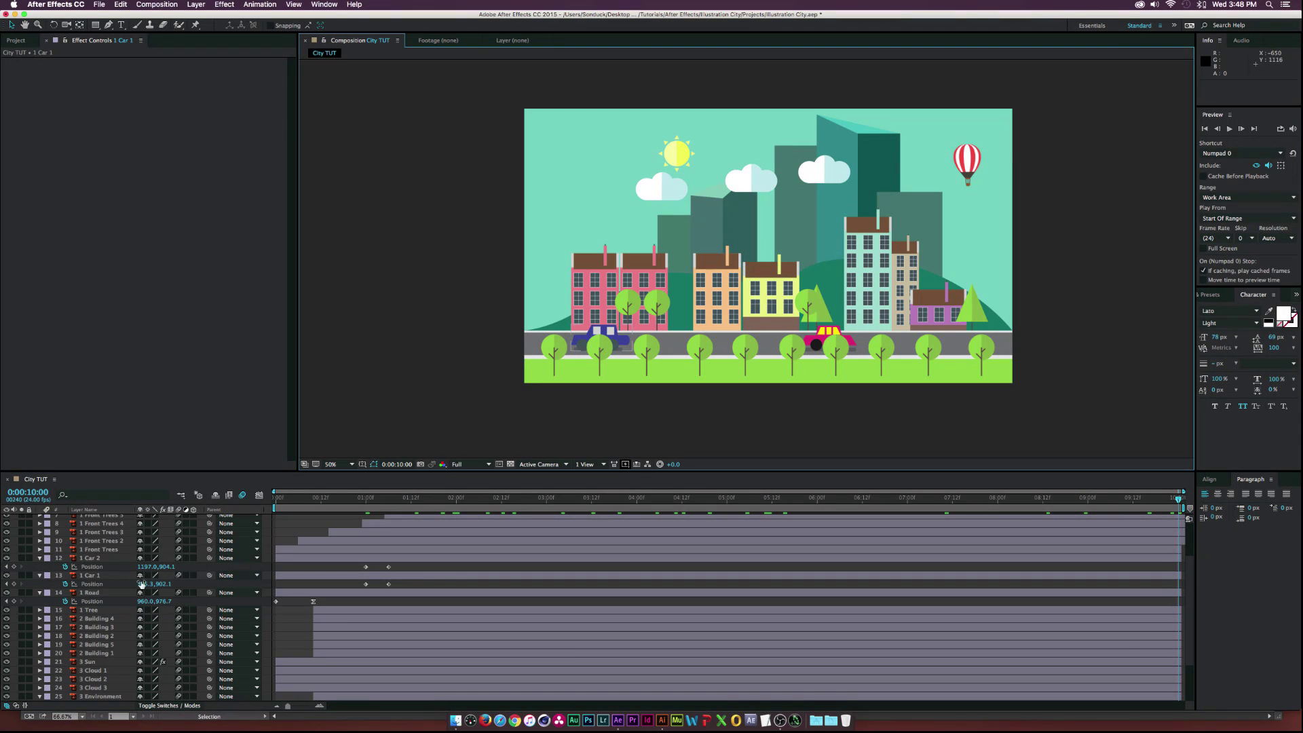
pyautogui.moveTo(146, 567); pyautogui.dragTo(81, 566)
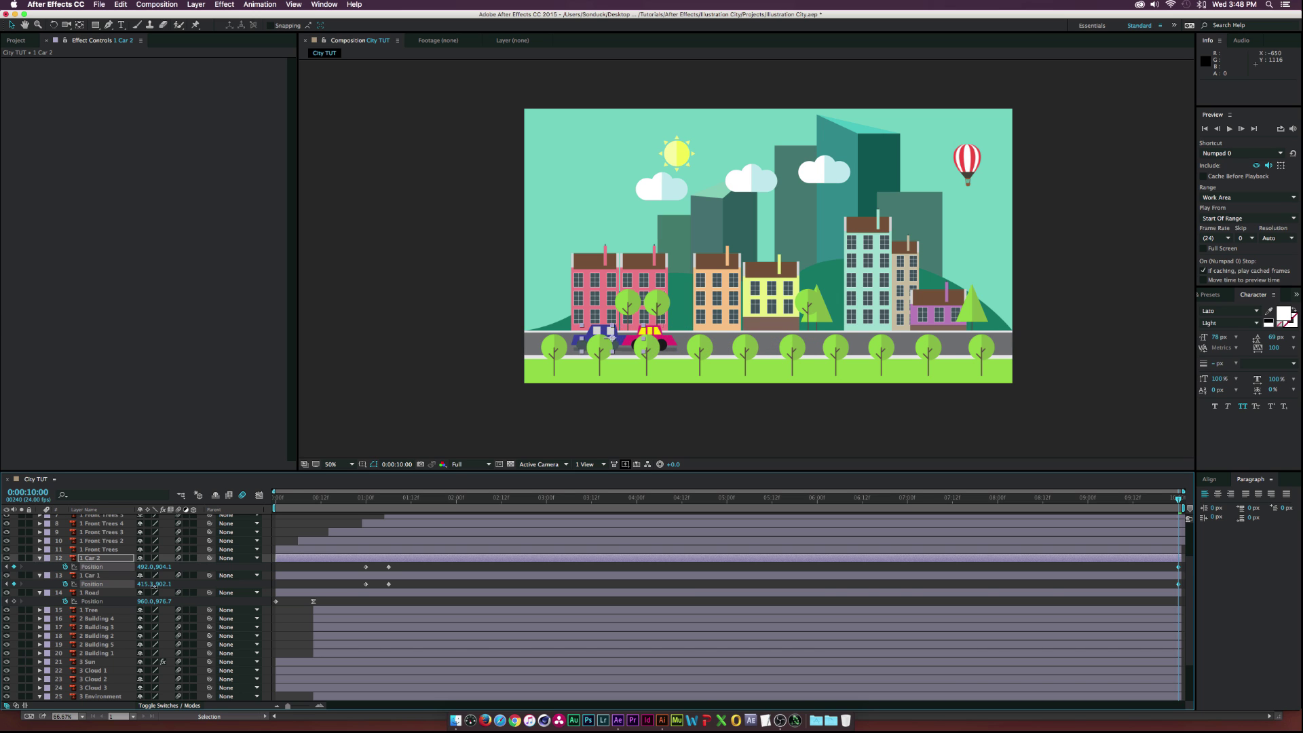
pyautogui.moveTo(154, 585); pyautogui.dragTo(199, 589)
# RAM-preview the city animation, then Quick Look the Cartoon City 1.mov reference and close it
pyautogui.press('space')
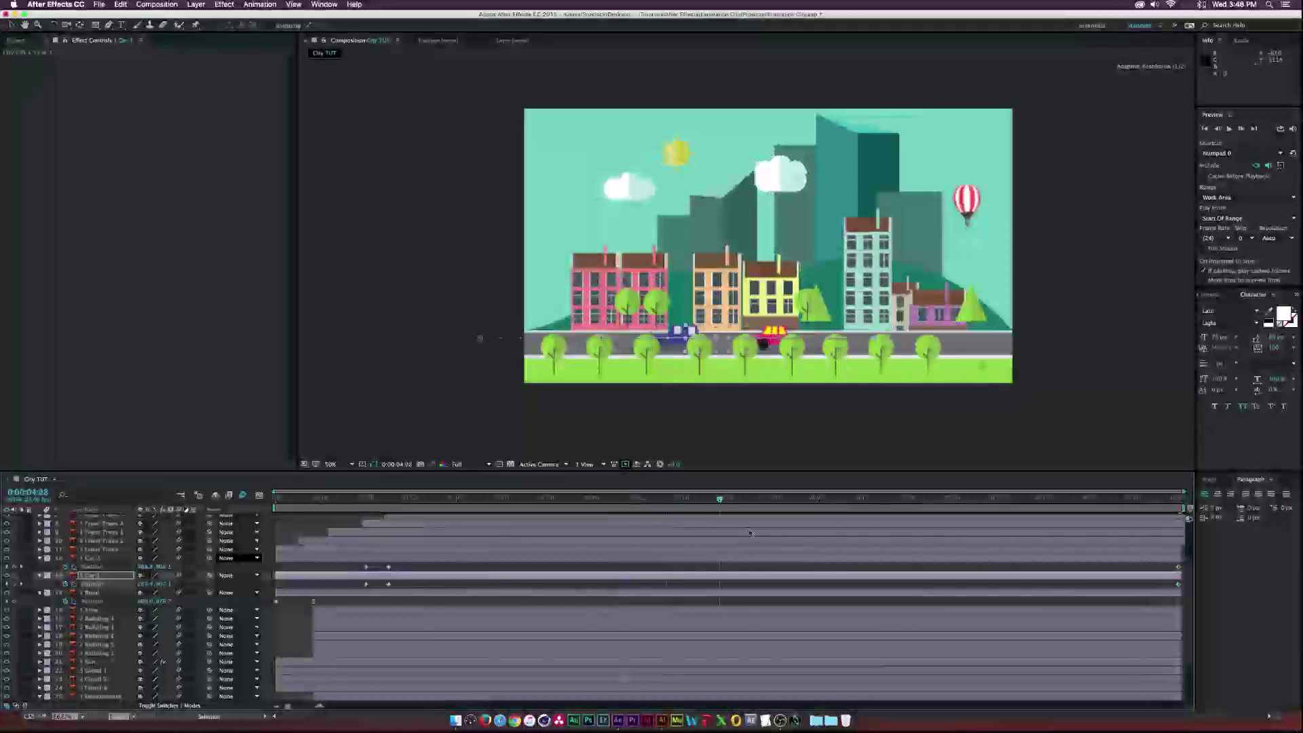
pyautogui.press('space')
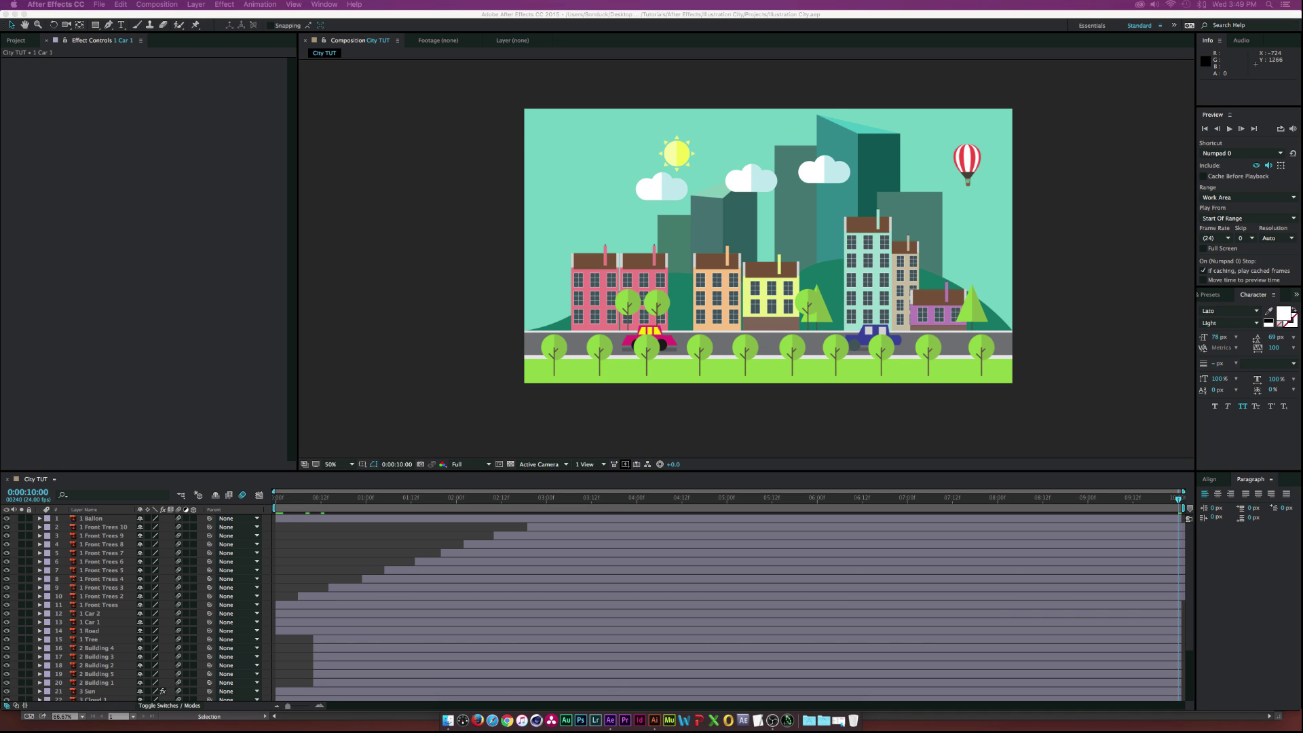
pyautogui.press('space')
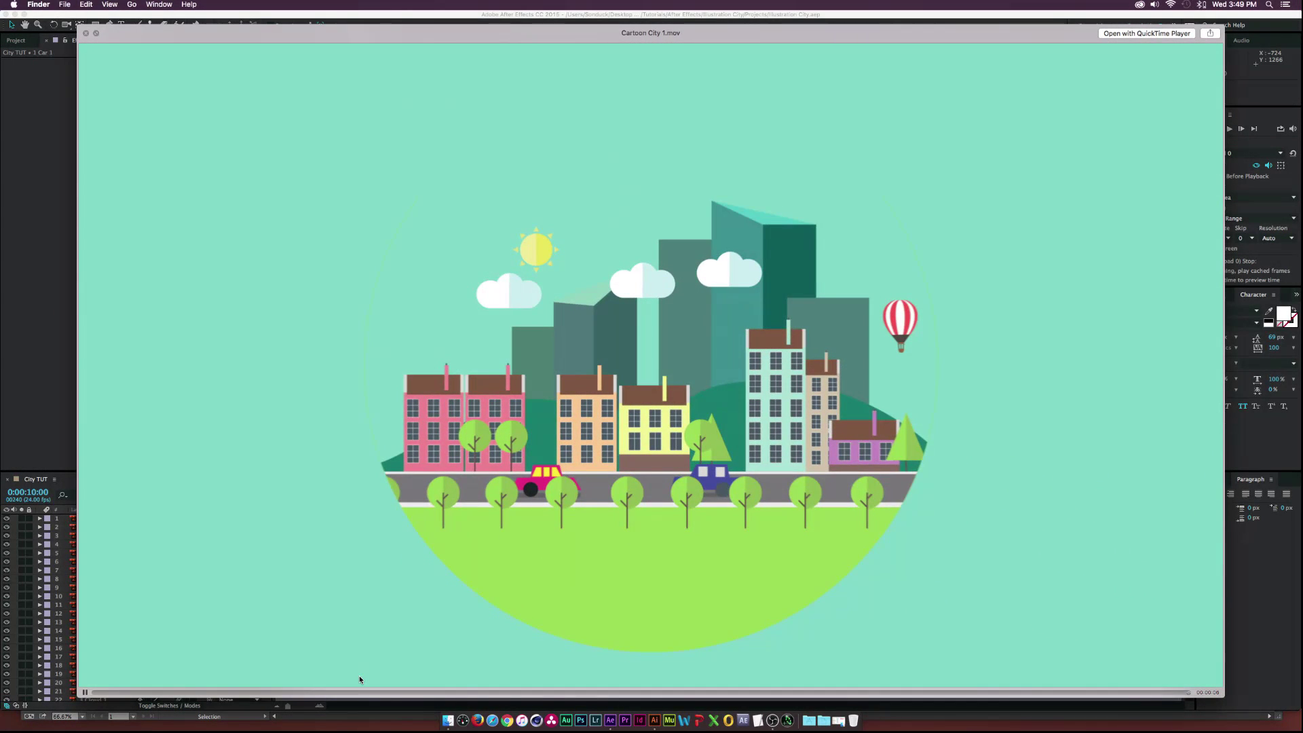
pyautogui.press('space')
# Select all 30 layers and pre-compose them into a City pre-comp
pyautogui.moveTo(399, 155); pyautogui.dragTo(0, 227)
pyautogui.click(133, 352)
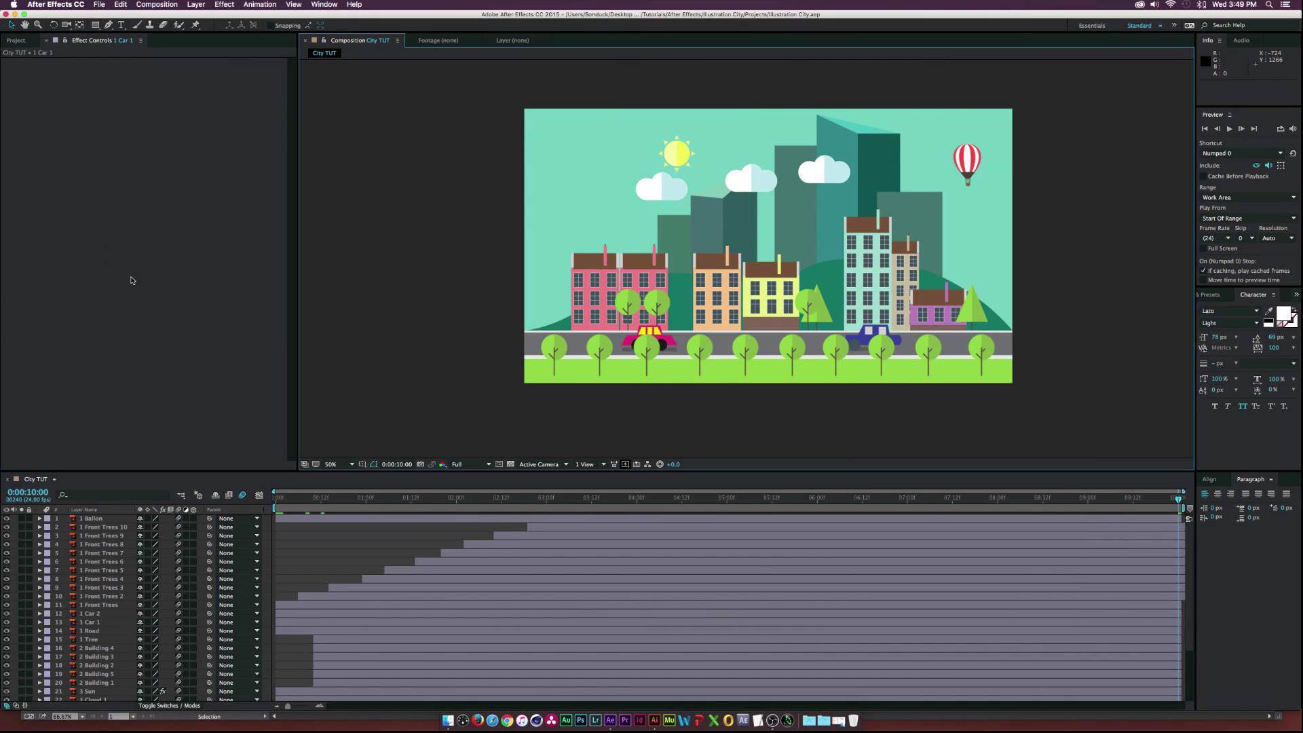
pyautogui.click(97, 520)
pyautogui.scroll(-3, 97, 611)
pyautogui.keyDown('shift'); pyautogui.click(93, 696); pyautogui.keyUp('shift')
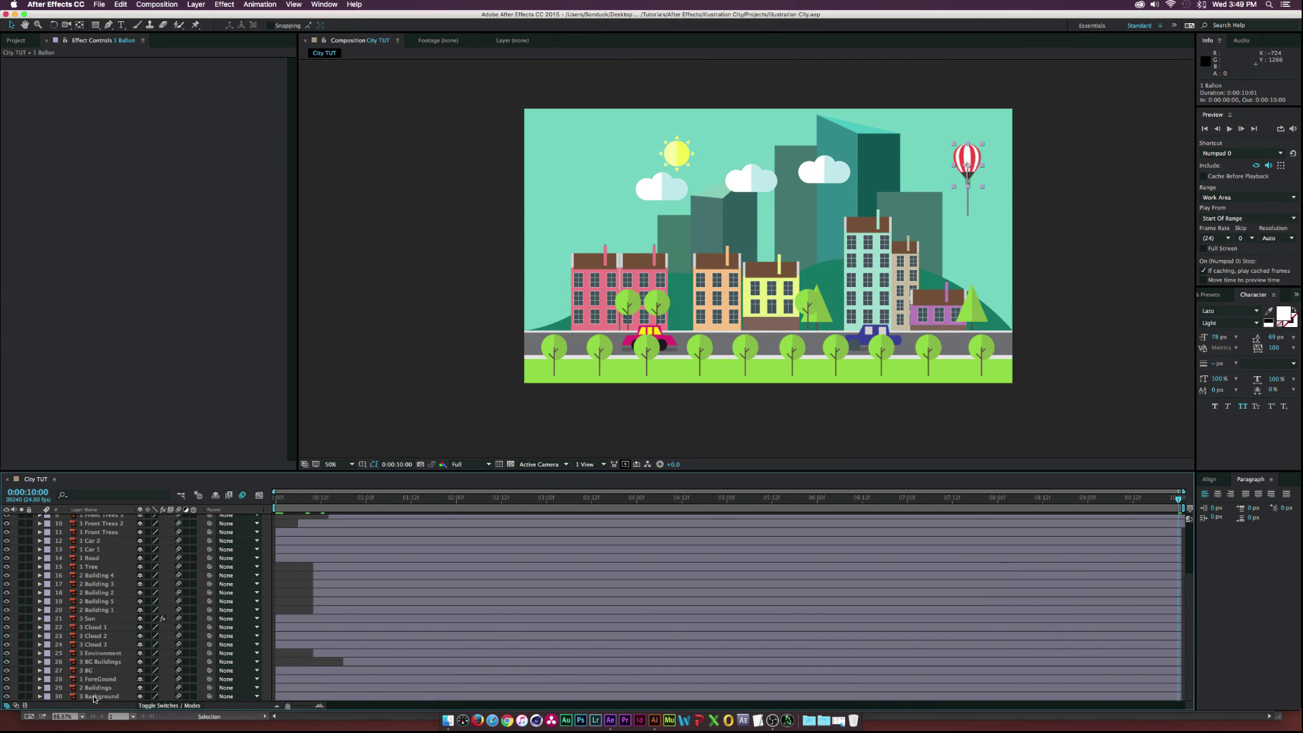
pyautogui.press('super+shift+c')
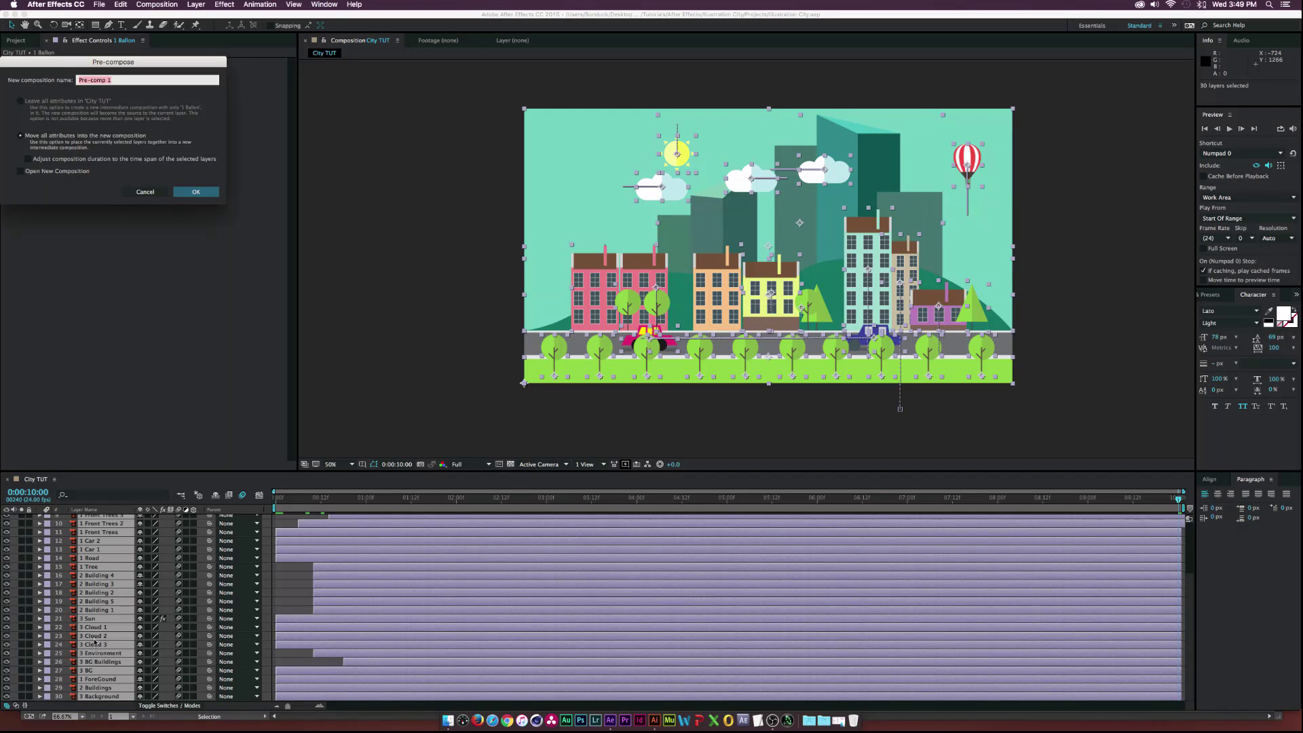
pyautogui.write('Mai')
pyautogui.press('Return')
# Rename the composition to Main in Composition Settings
pyautogui.press('super+k')
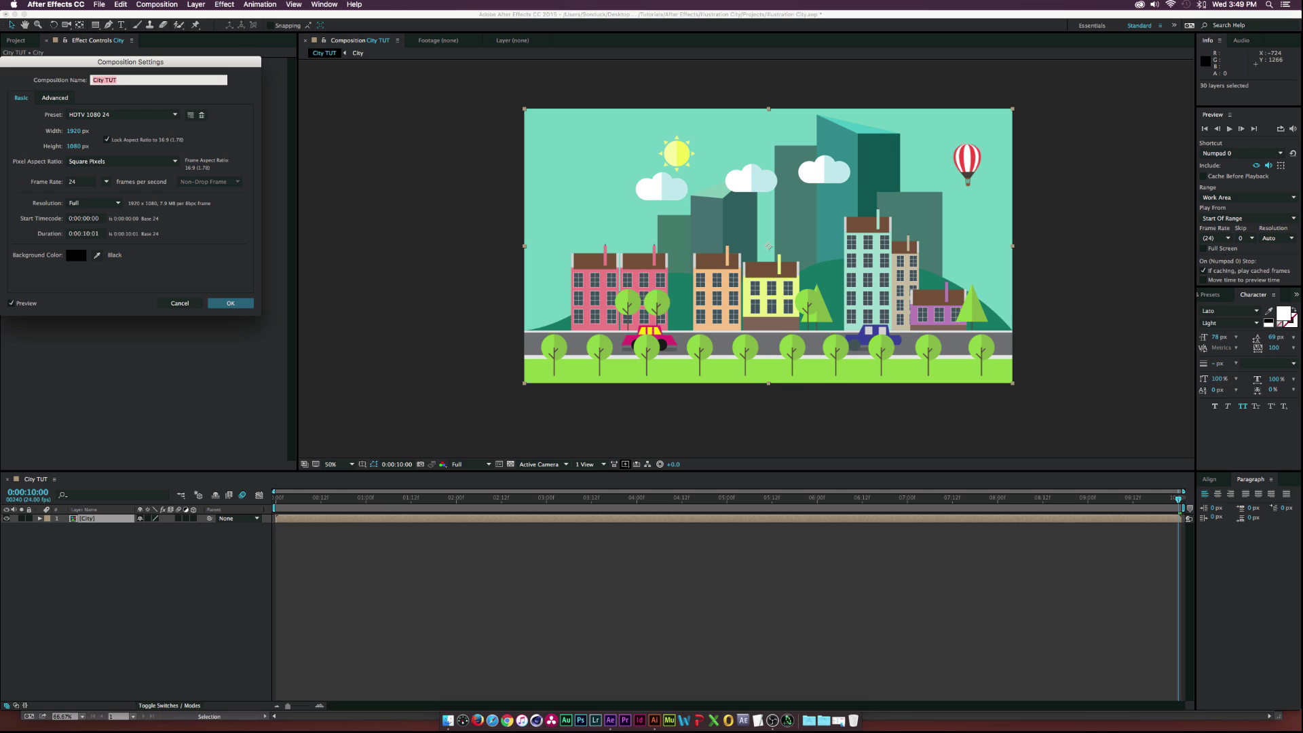
pyautogui.write('Main')
pyautogui.press('Return')
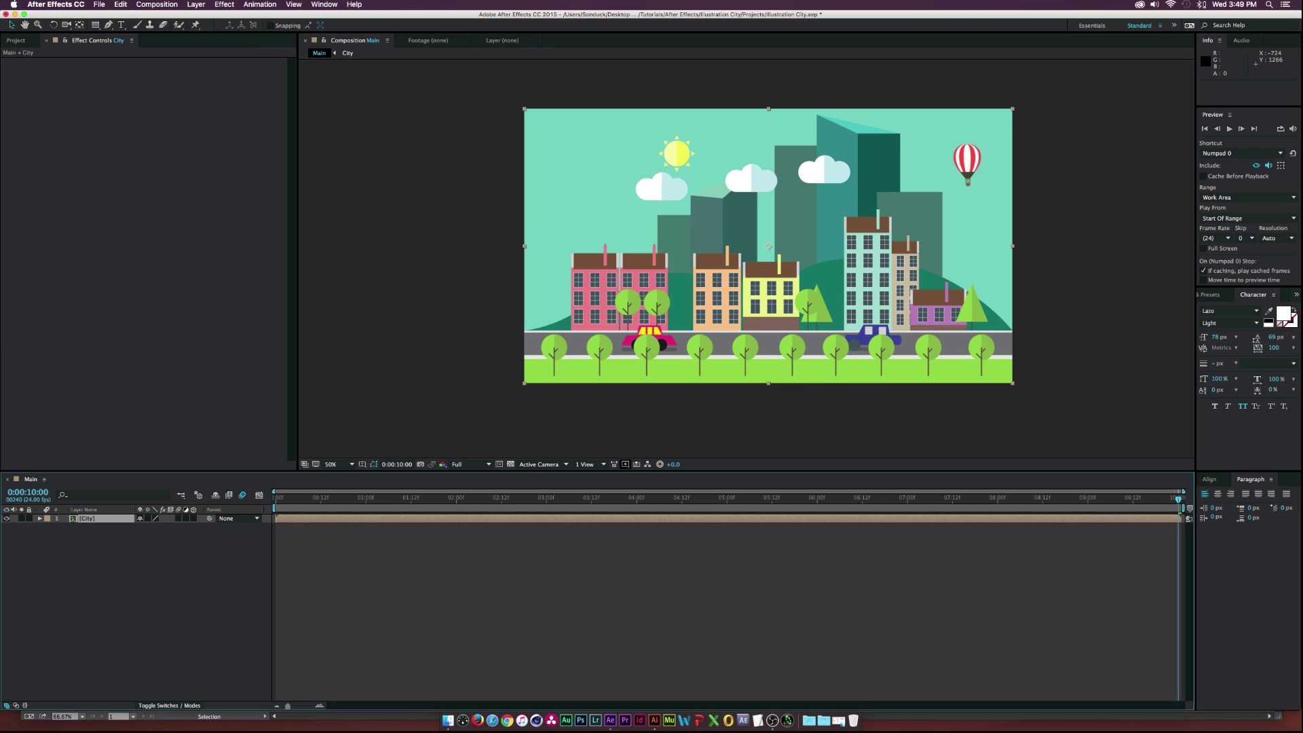
# Reveal the City layer's Scale and shrink it to about 78%
pyautogui.click(169, 572)
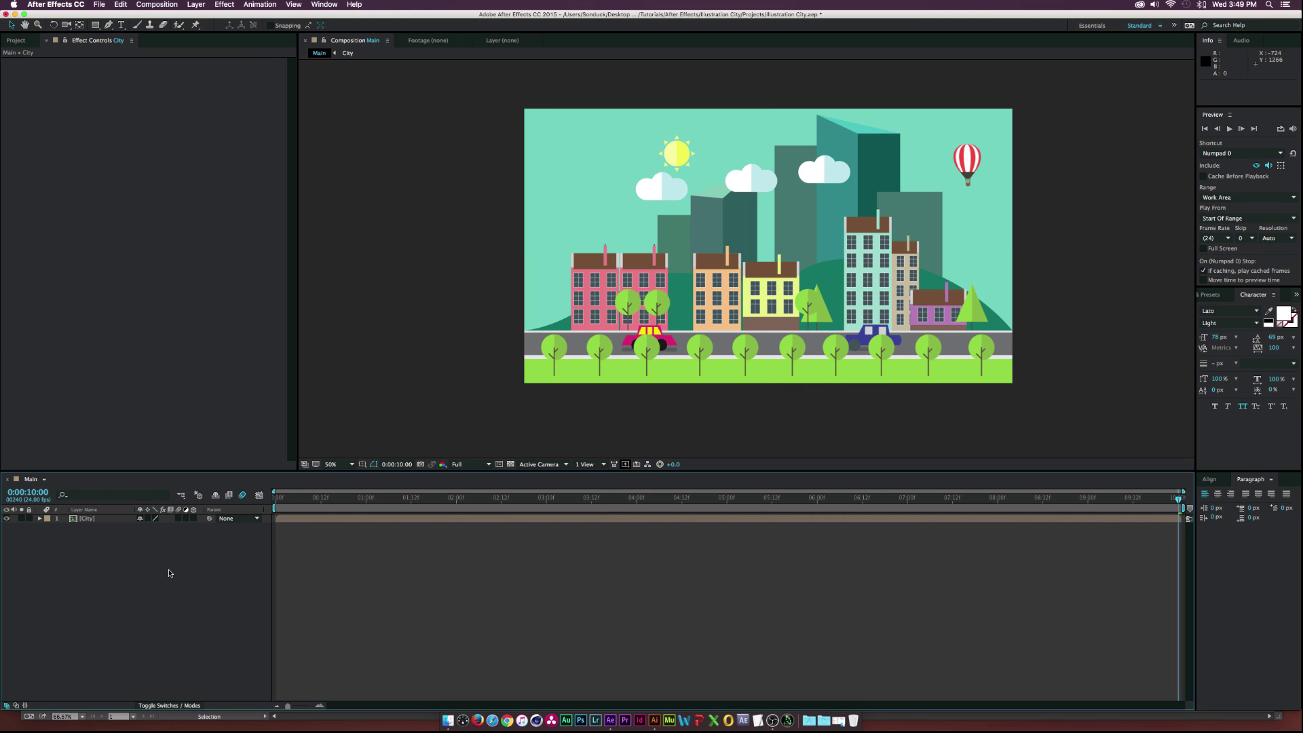
pyautogui.click(107, 519)
pyautogui.press('s')
pyautogui.moveTo(154, 527); pyautogui.dragTo(135, 527)
# Create a new solid coloured with the cyan sampled from the sky
pyautogui.click(146, 577)
pyautogui.press('super+y')
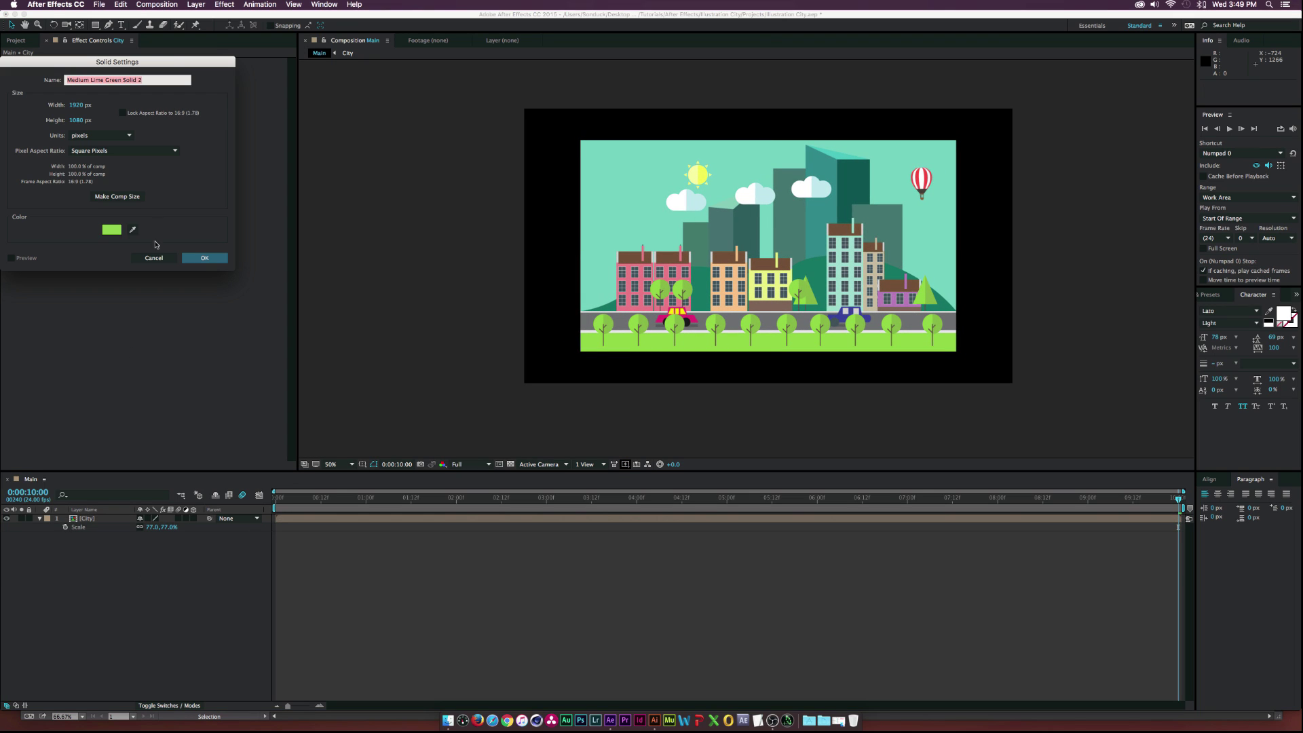
pyautogui.click(132, 229)
pyautogui.click(585, 204)
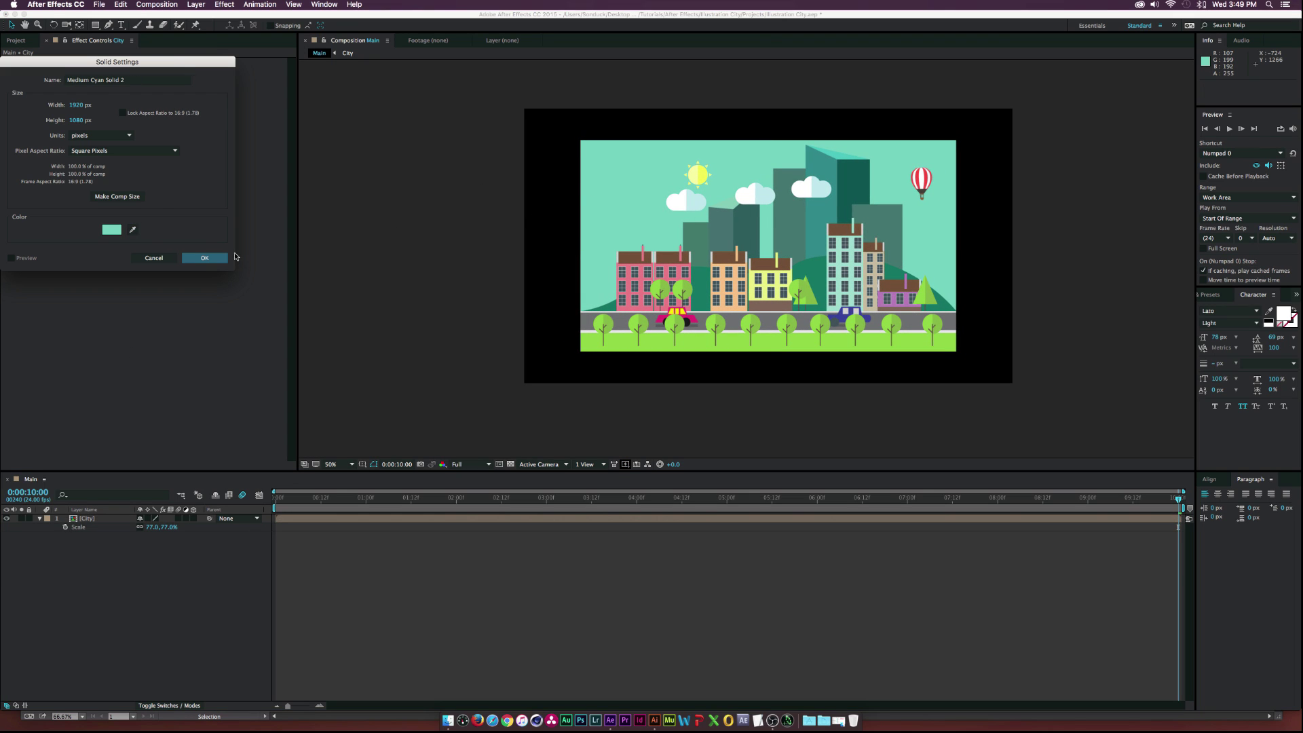
pyautogui.click(204, 258)
# Move the cyan solid below City and rename it BG
pyautogui.click(160, 602)
pyautogui.moveTo(102, 519); pyautogui.dragTo(93, 541)
pyautogui.press('Return')
pyautogui.write('BG')
pyautogui.press('Return')
# Reduce the City layer's Scale further to 72%
pyautogui.click(160, 567)
pyautogui.moveTo(153, 528); pyautogui.dragTo(149, 528)
pyautogui.click(115, 574)
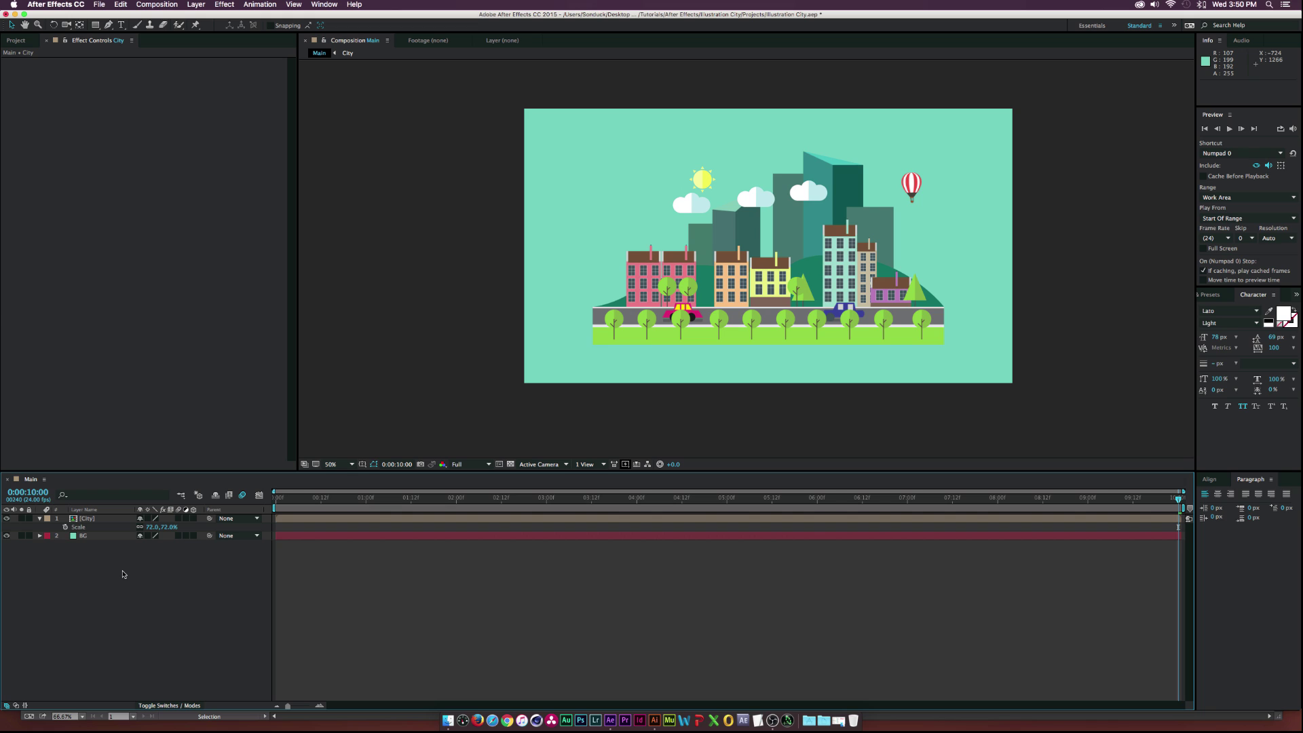
pyautogui.press('super+y')
# Create a new solid 1080 wide named Circle
pyautogui.click(83, 105)
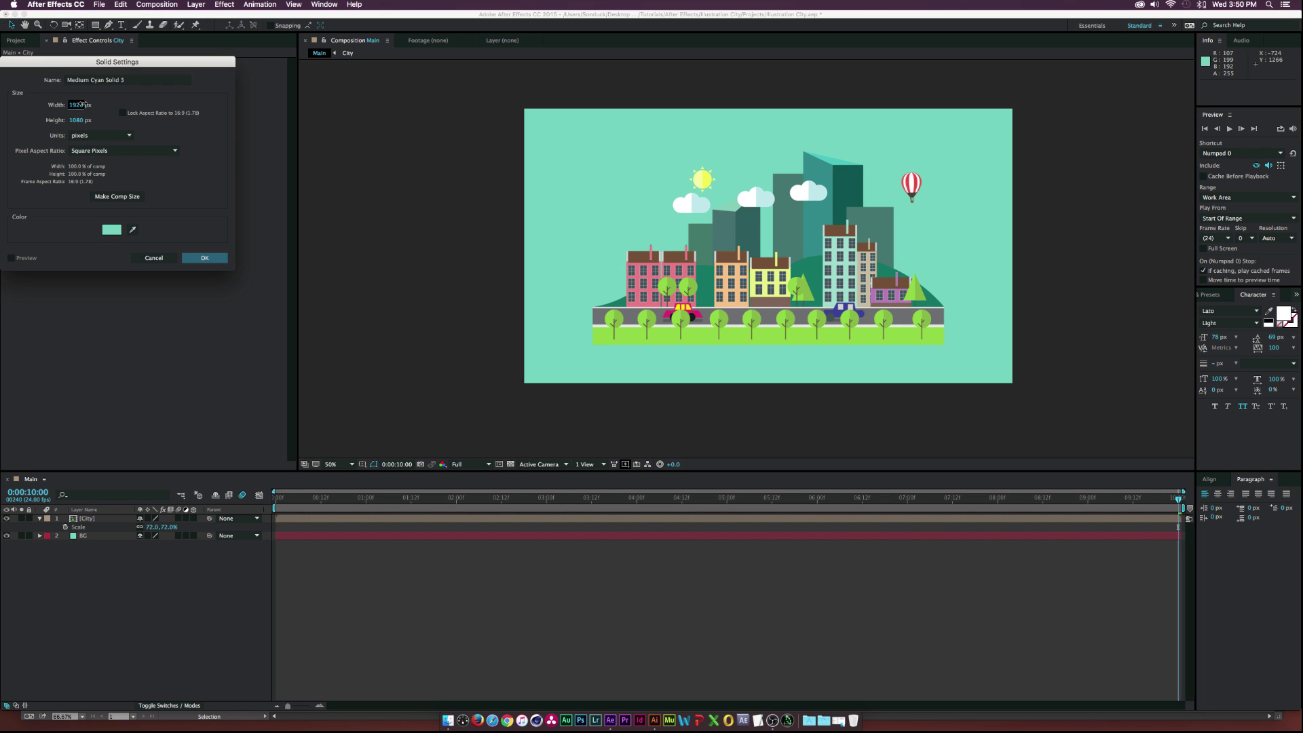
pyautogui.write('1080')
pyautogui.click(139, 83)
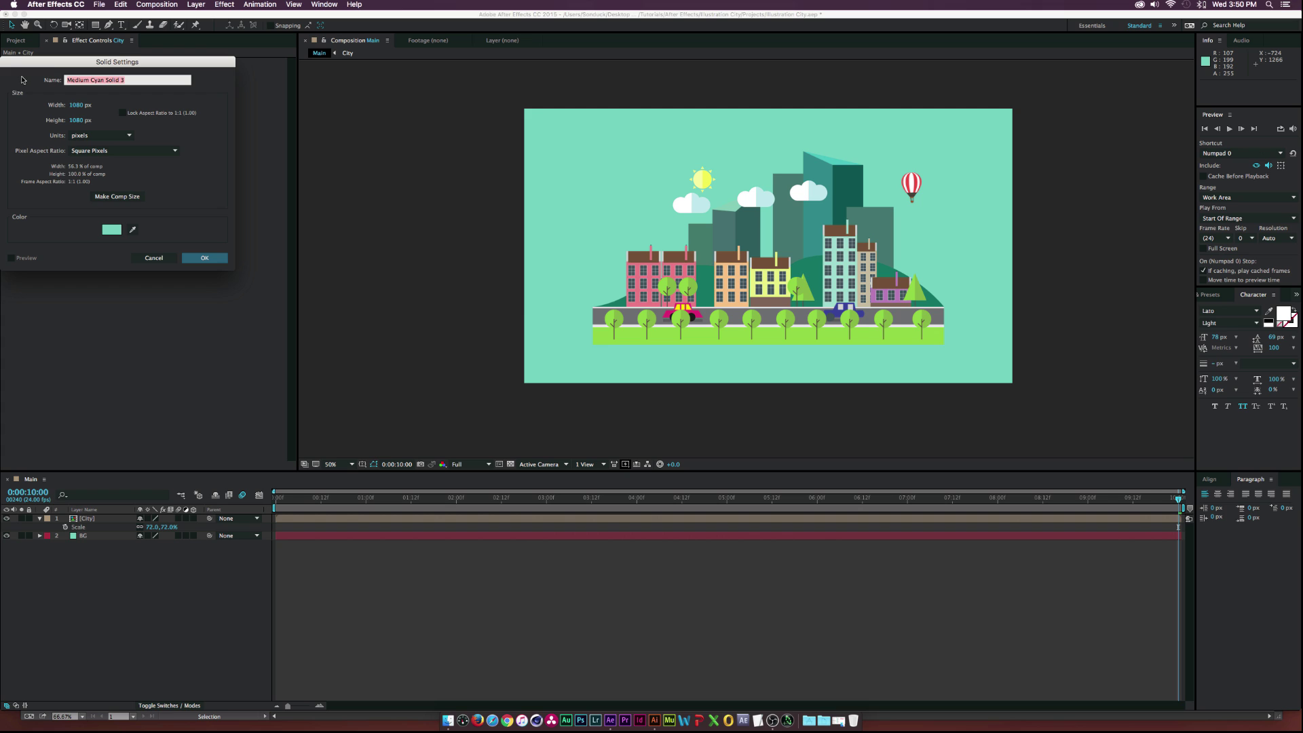
pyautogui.write('Circle')
pyautogui.press('Return')
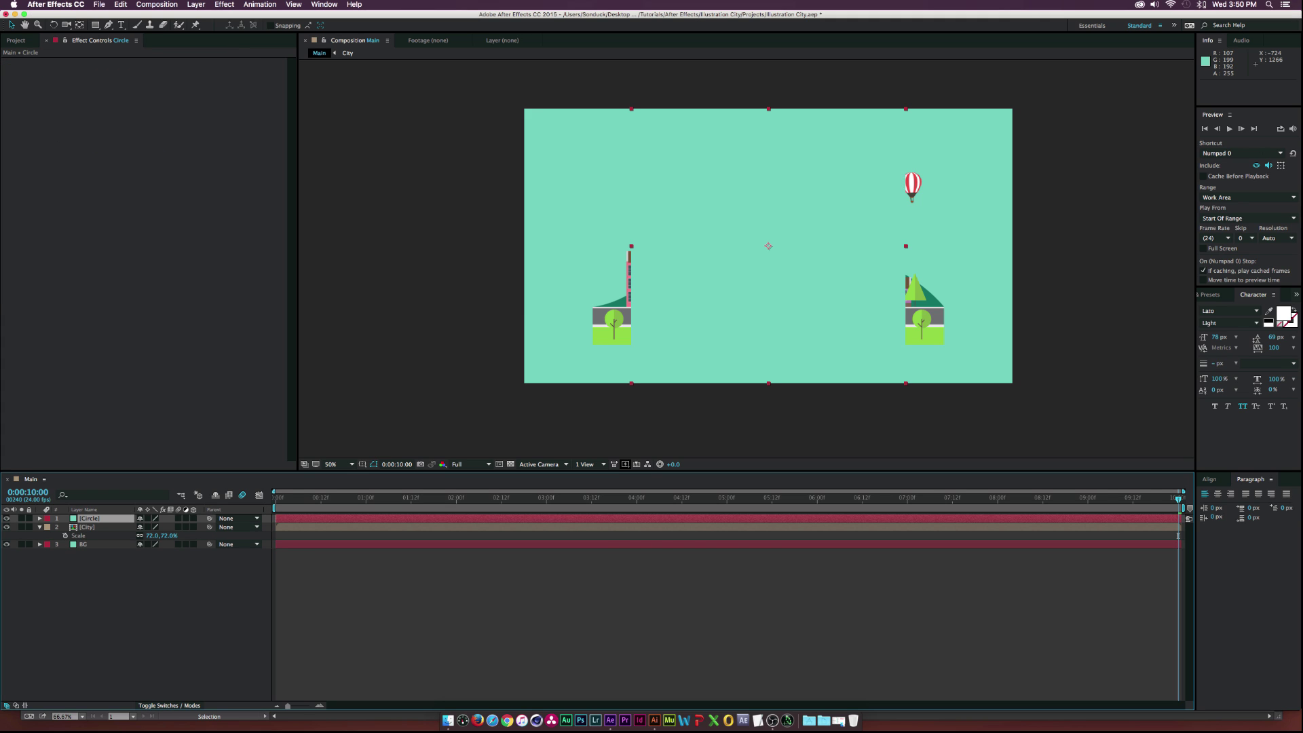
# Recolour Circle with the sampled grass green and fit an ellipse mask to it
pyautogui.press('super+shift+y')
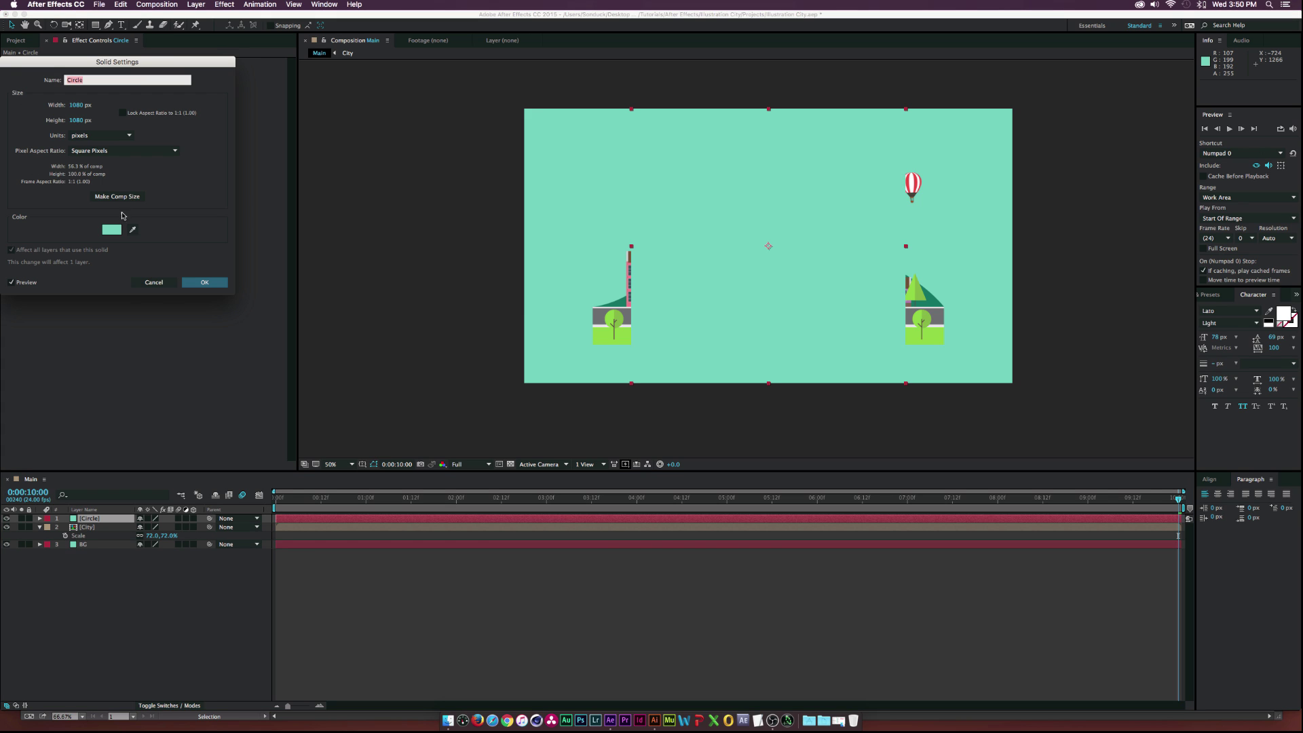
pyautogui.click(133, 228)
pyautogui.click(603, 340)
pyautogui.click(205, 281)
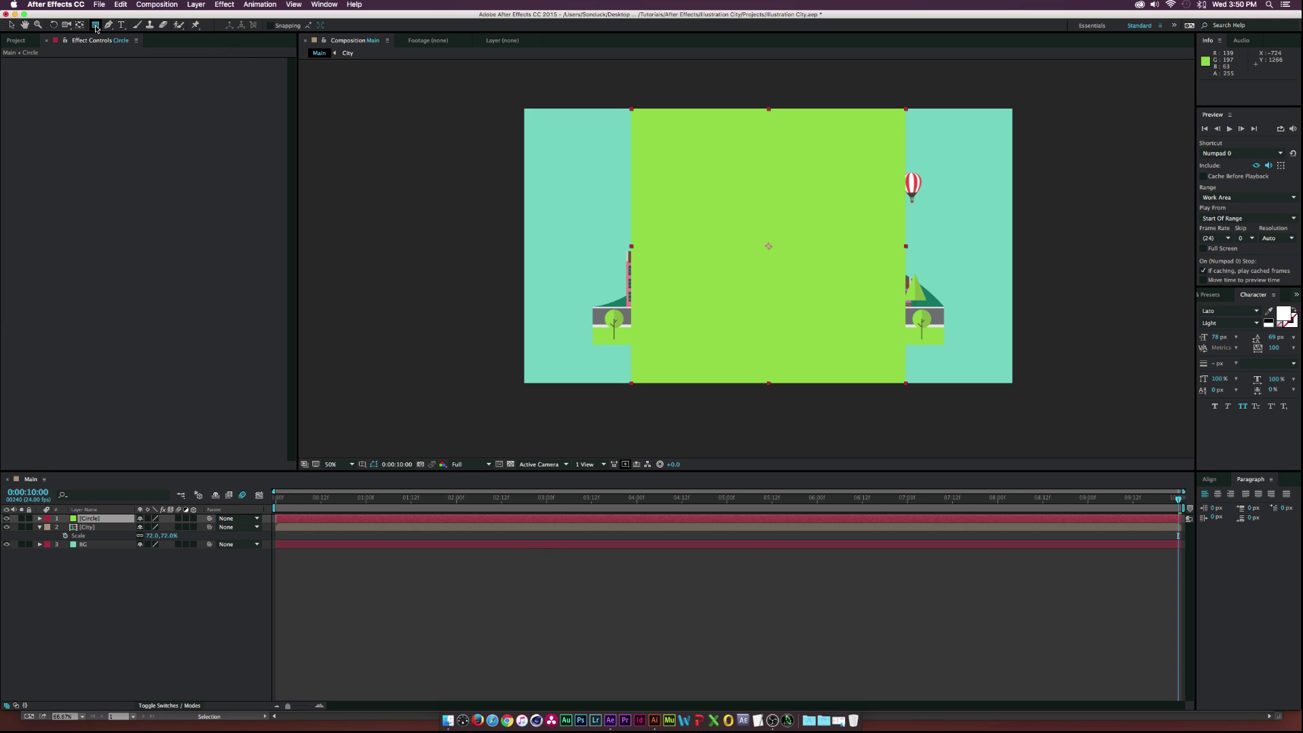
pyautogui.moveTo(96, 24); pyautogui.dragTo(140, 47)
pyautogui.doubleClick(97, 25)
pyautogui.press('v')
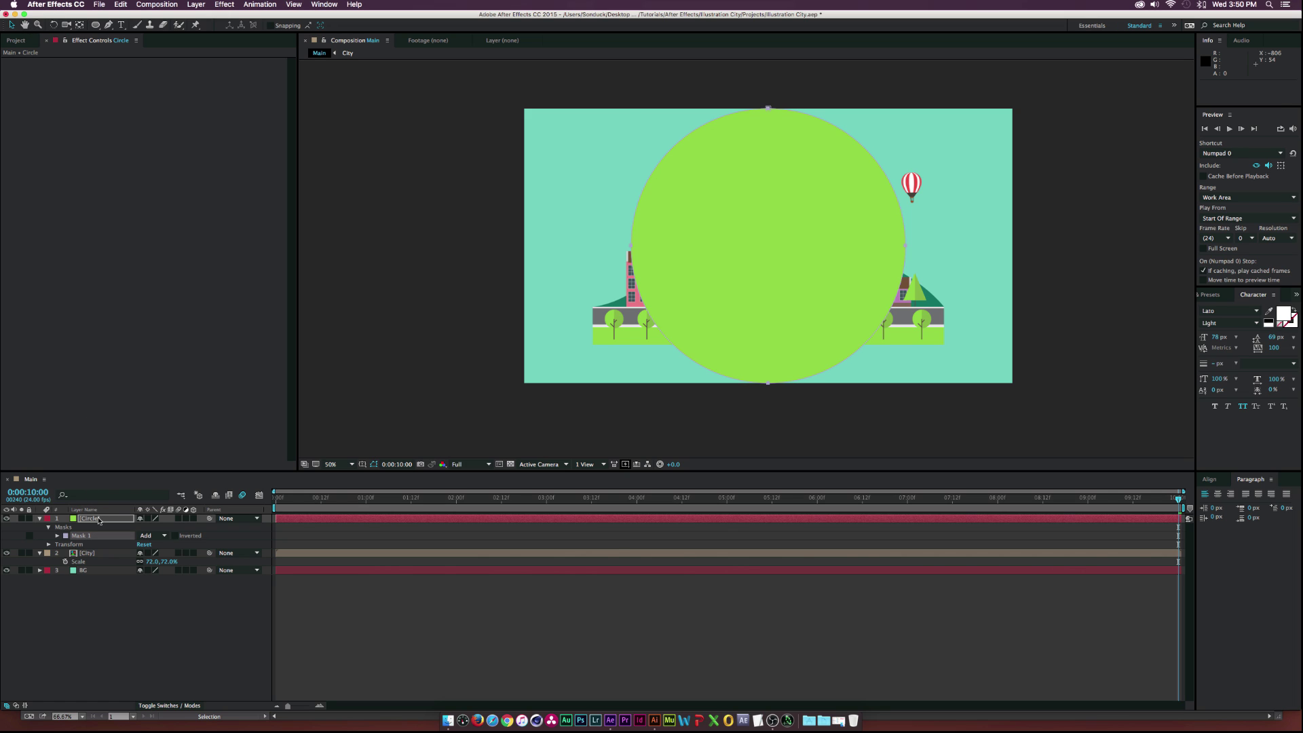
# Scale the City layer down from 72% to 57%
pyautogui.click(95, 552)
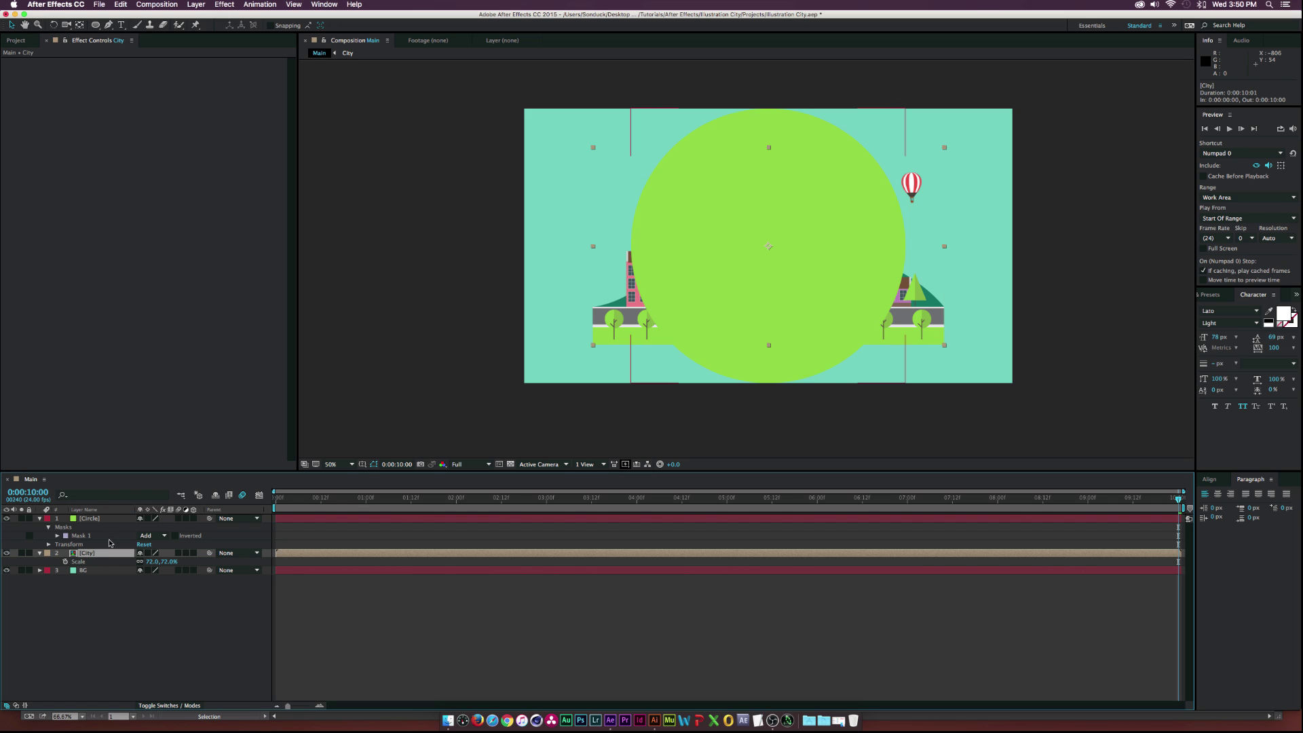
pyautogui.moveTo(160, 561); pyautogui.dragTo(151, 561)
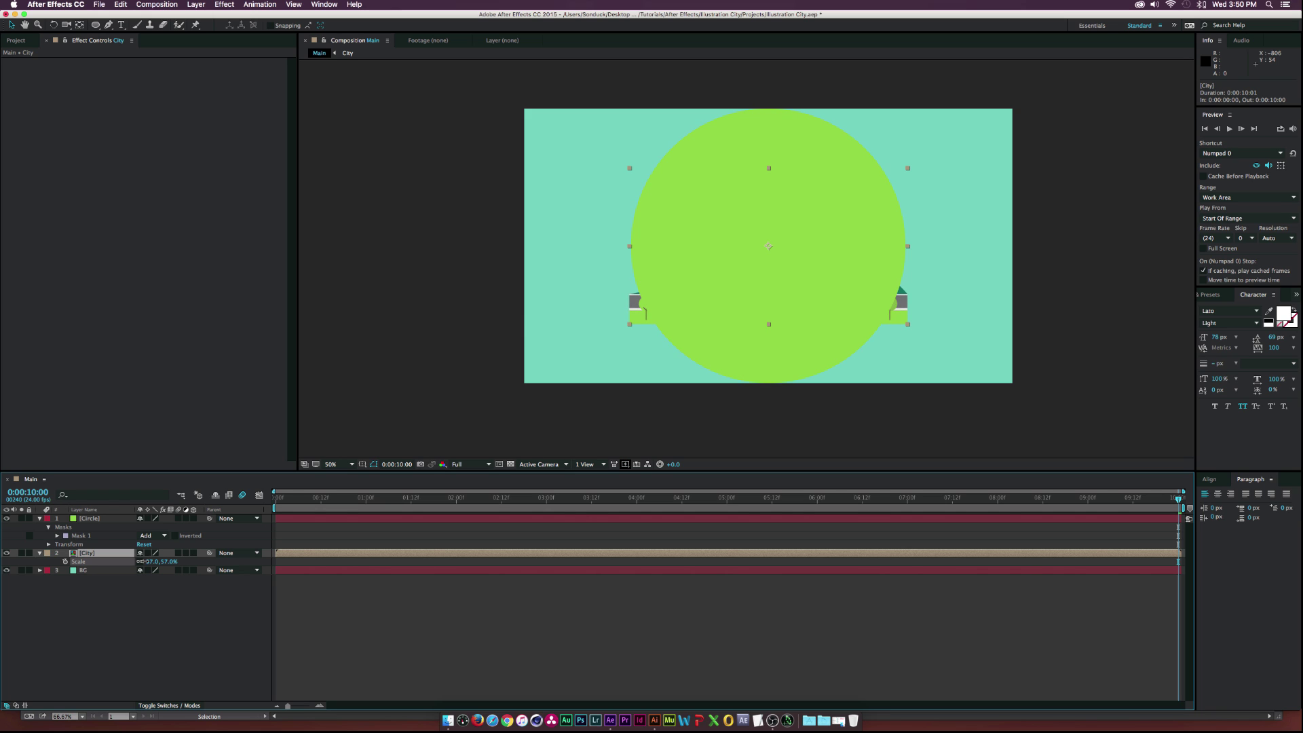
pyautogui.click(107, 596)
# Set City's track matte to Alpha Matte using the Circle layer
pyautogui.press('F4')
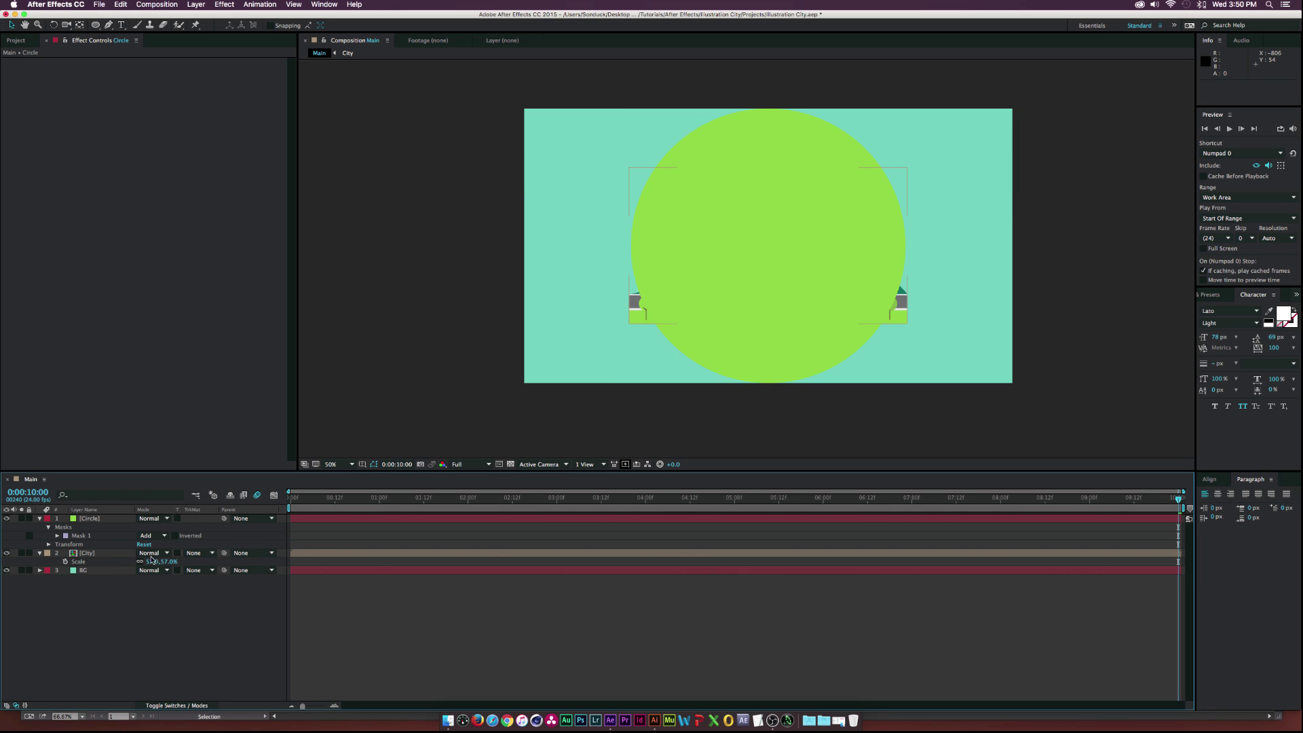
pyautogui.click(192, 554)
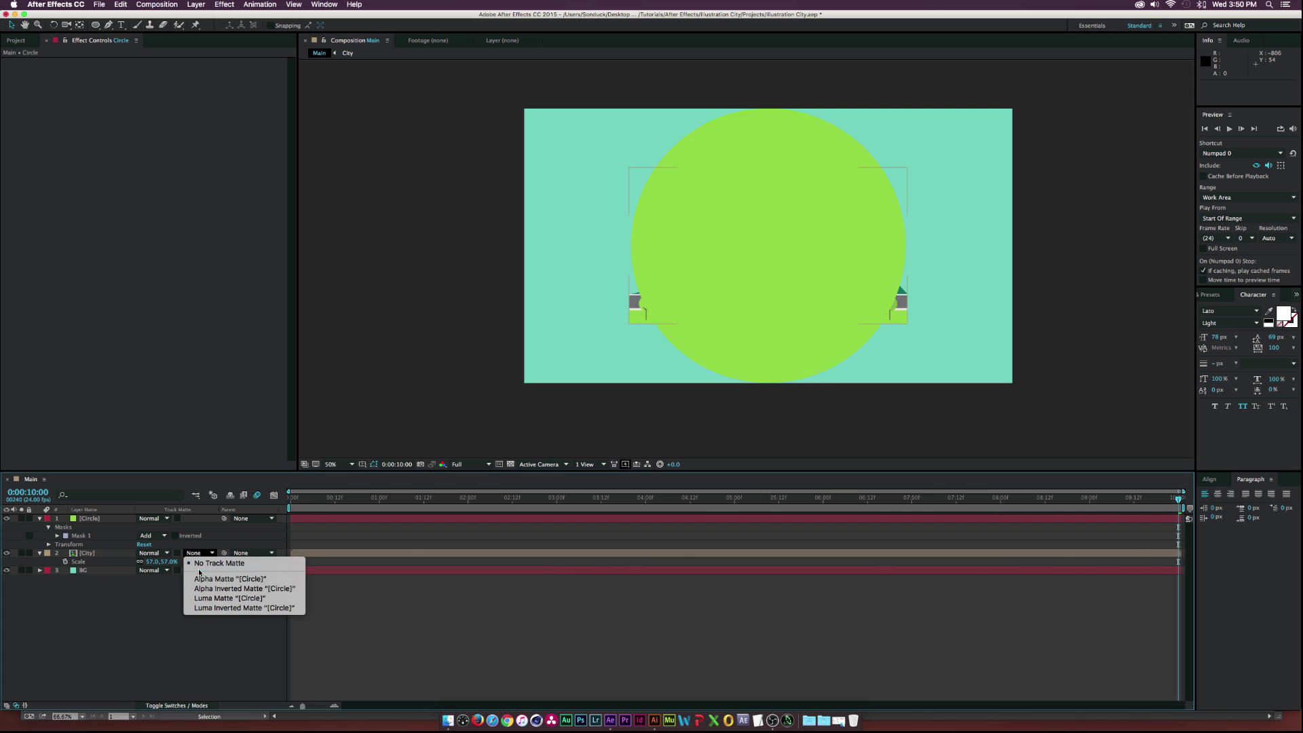
pyautogui.click(208, 582)
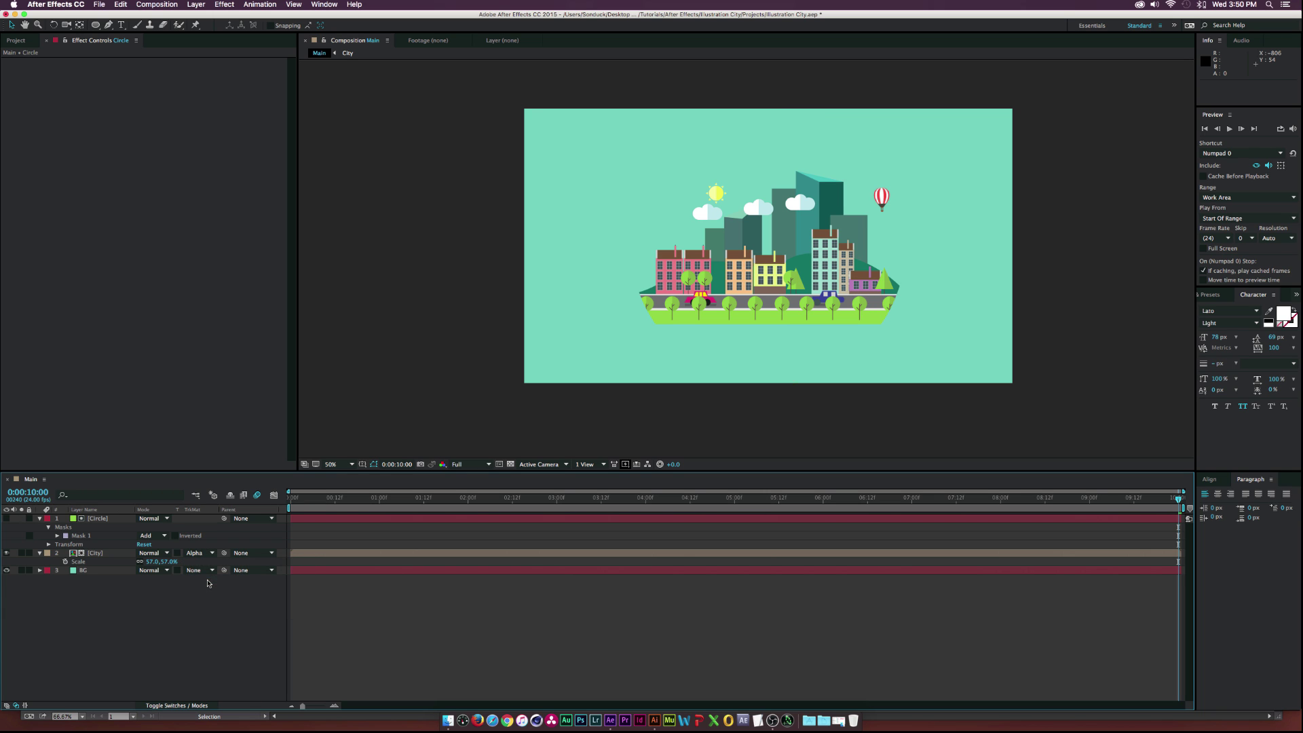
pyautogui.click(186, 706)
pyautogui.click(186, 706)
pyautogui.click(97, 520)
# Duplicate the Circle layer, place the copy below City and make it visible
pyautogui.press('super+d')
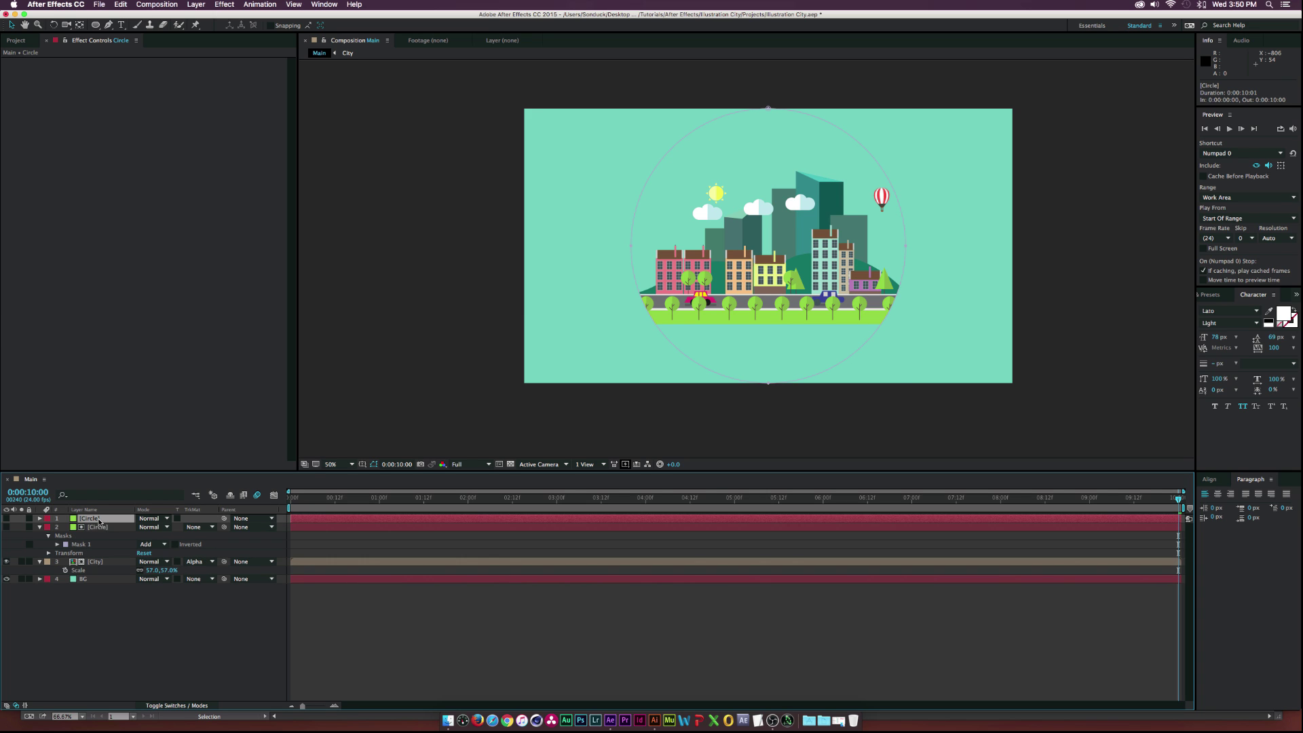
pyautogui.moveTo(98, 520); pyautogui.dragTo(97, 575)
pyautogui.click(7, 570)
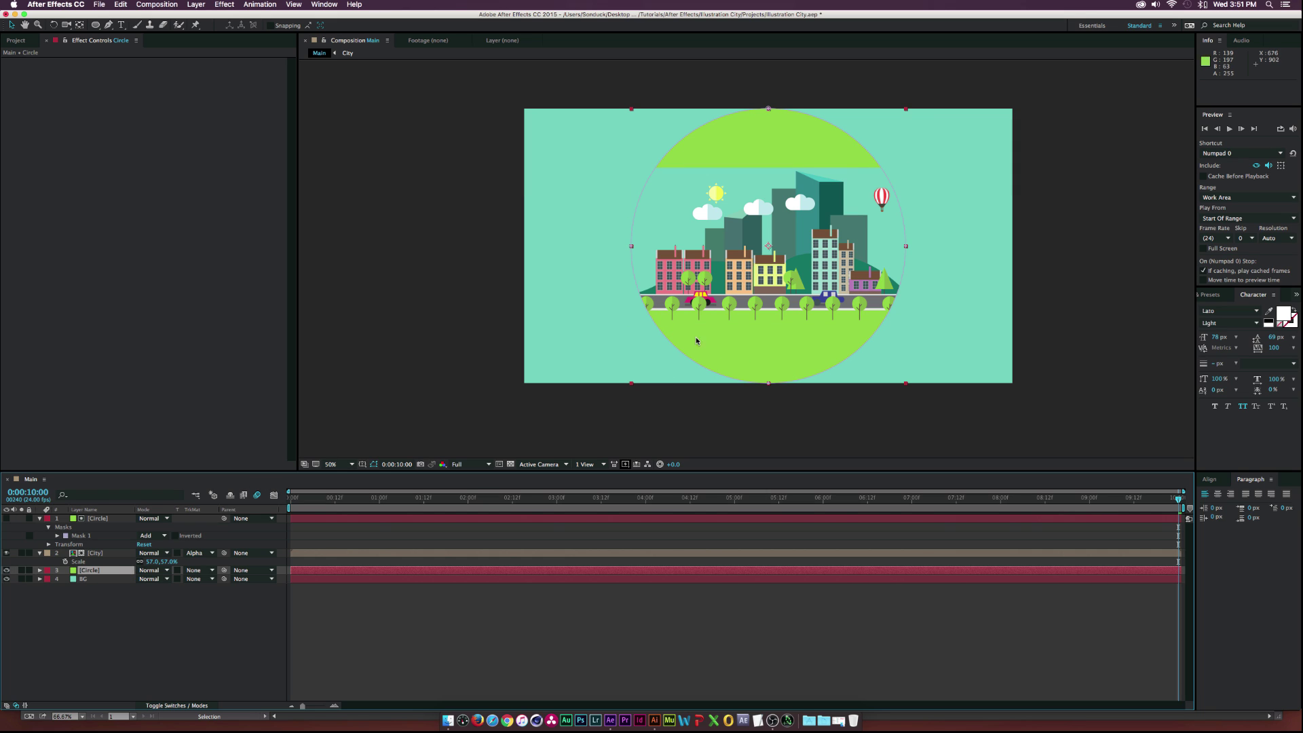
# Draw a rectangle mask over the copy's top and set it to Subtract
pyautogui.moveTo(95, 25); pyautogui.dragTo(122, 25)
pyautogui.moveTo(626, 169)
pyautogui.mouseDown()
pyautogui.moveTo(800, 103)
pyautogui.moveTo(927, 97)
pyautogui.mouseUp()
pyautogui.click(145, 596)
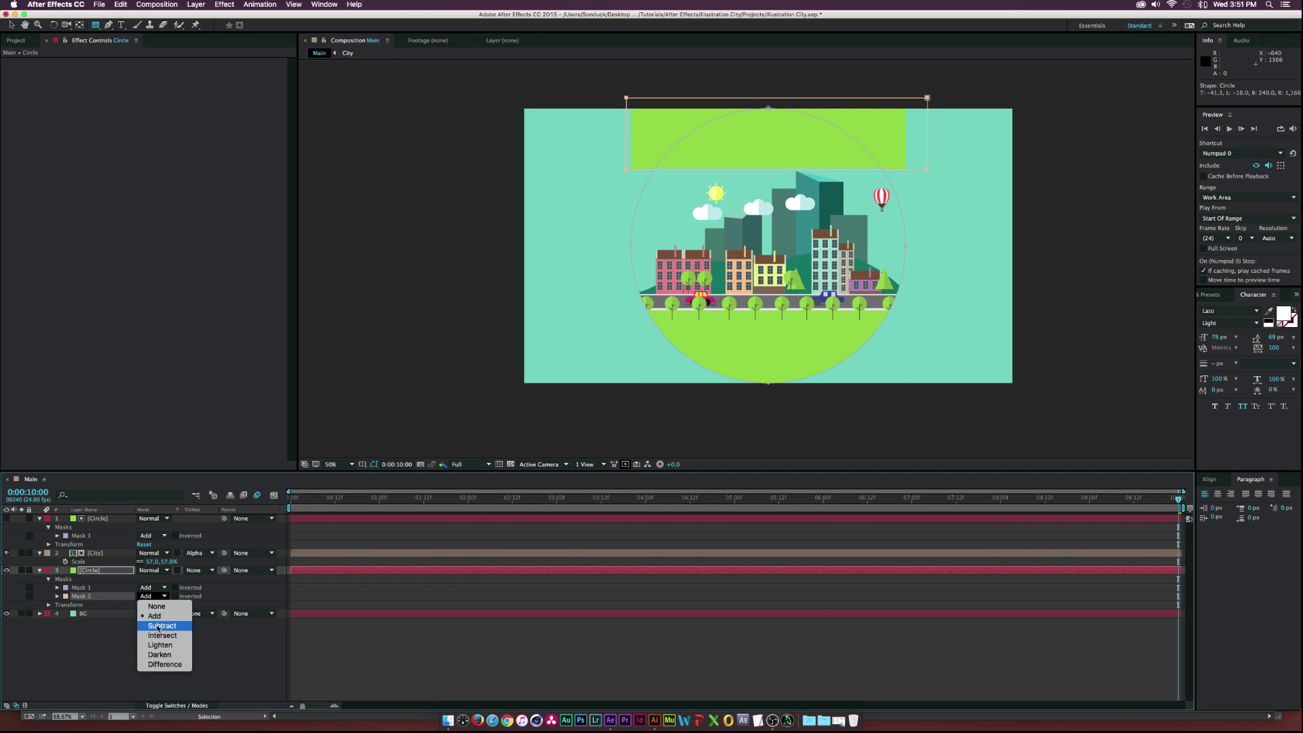
pyautogui.click(158, 620)
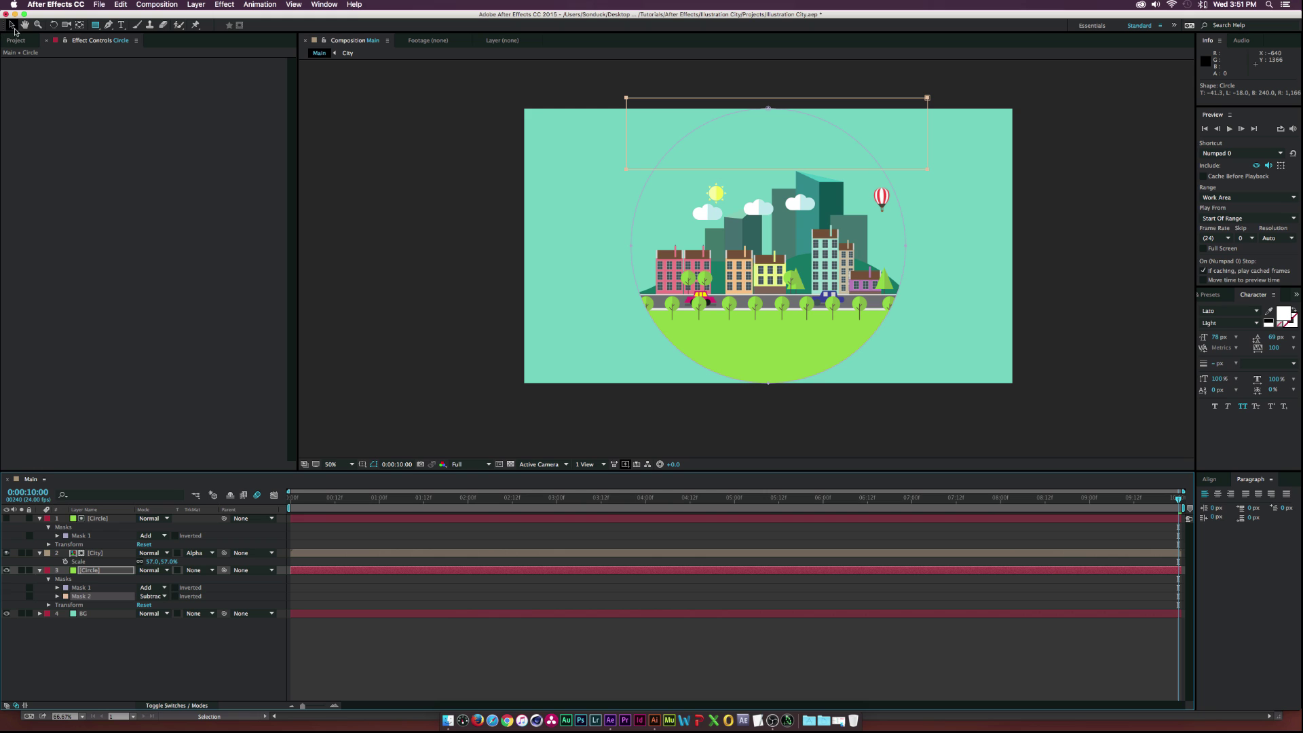
pyautogui.click(11, 24)
pyautogui.moveTo(308, 499); pyautogui.dragTo(282, 502)
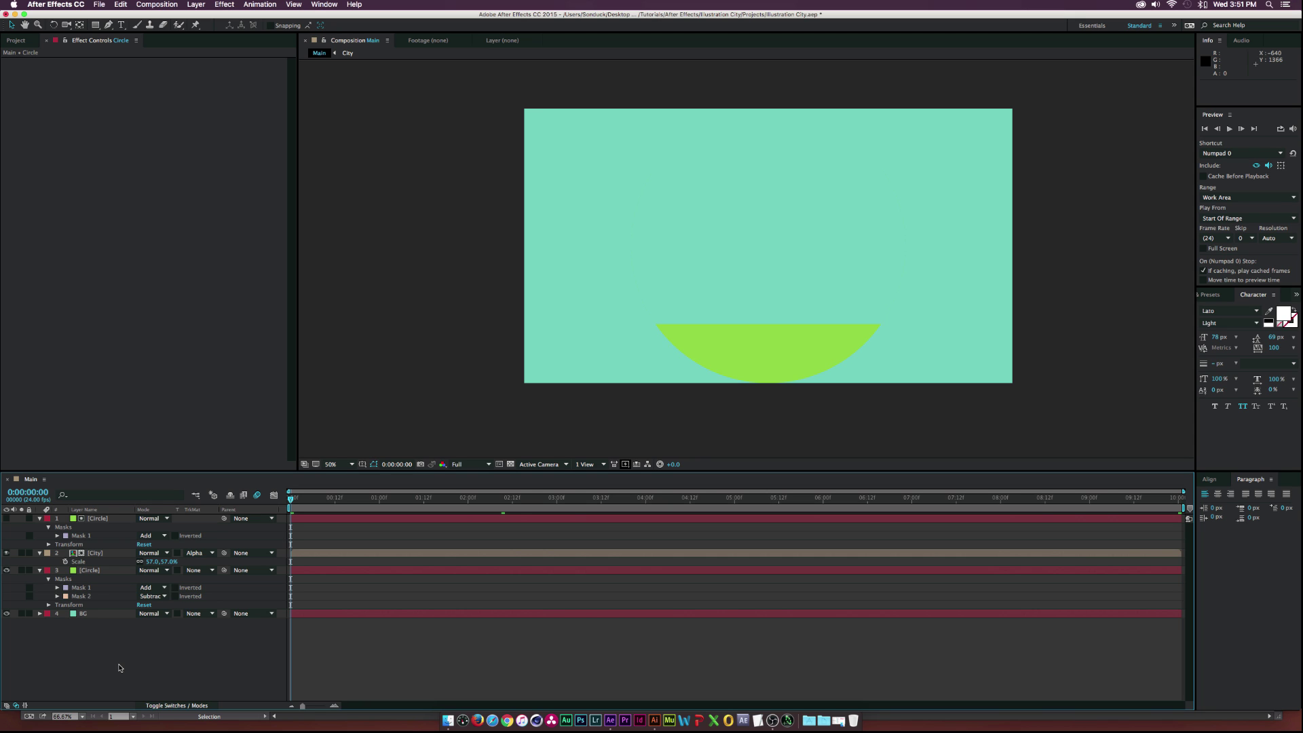
# Add a Null Object and parent both Circle layers and City to Null 3
pyautogui.click(197, 5)
pyautogui.moveTo(207, 17)
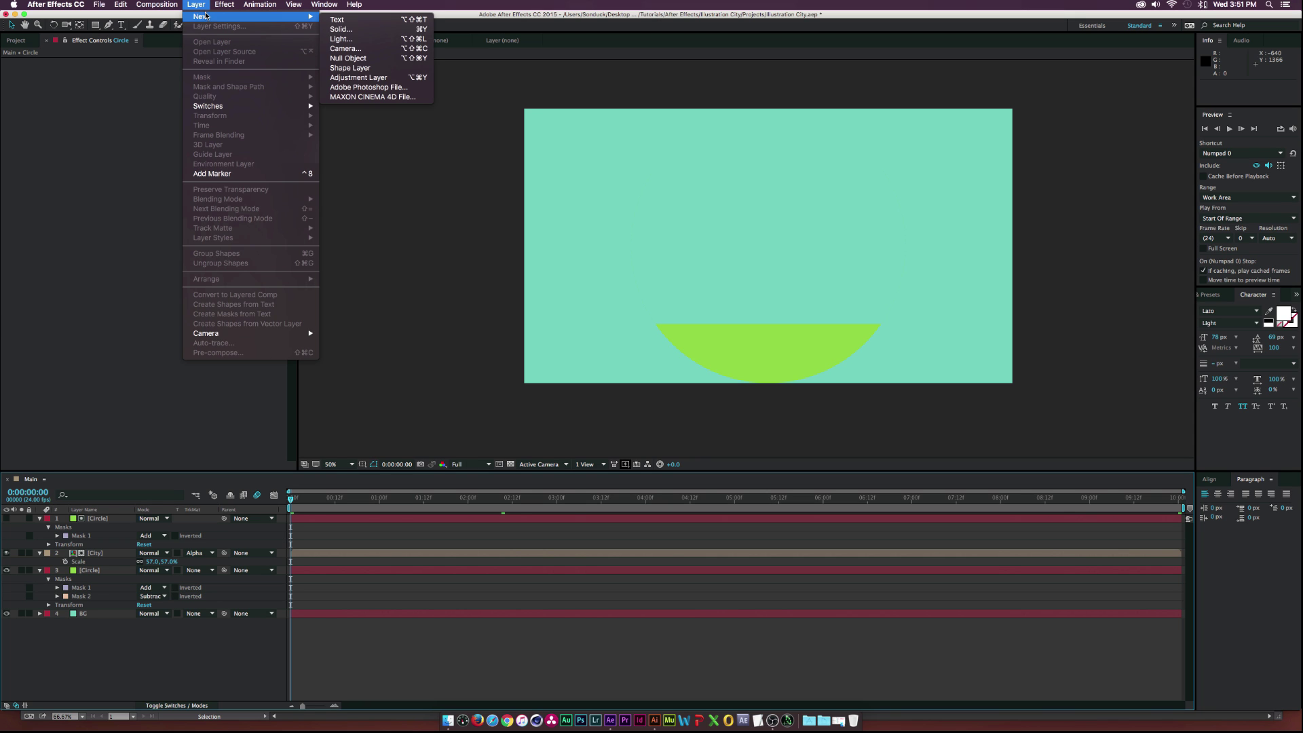
pyautogui.click(362, 58)
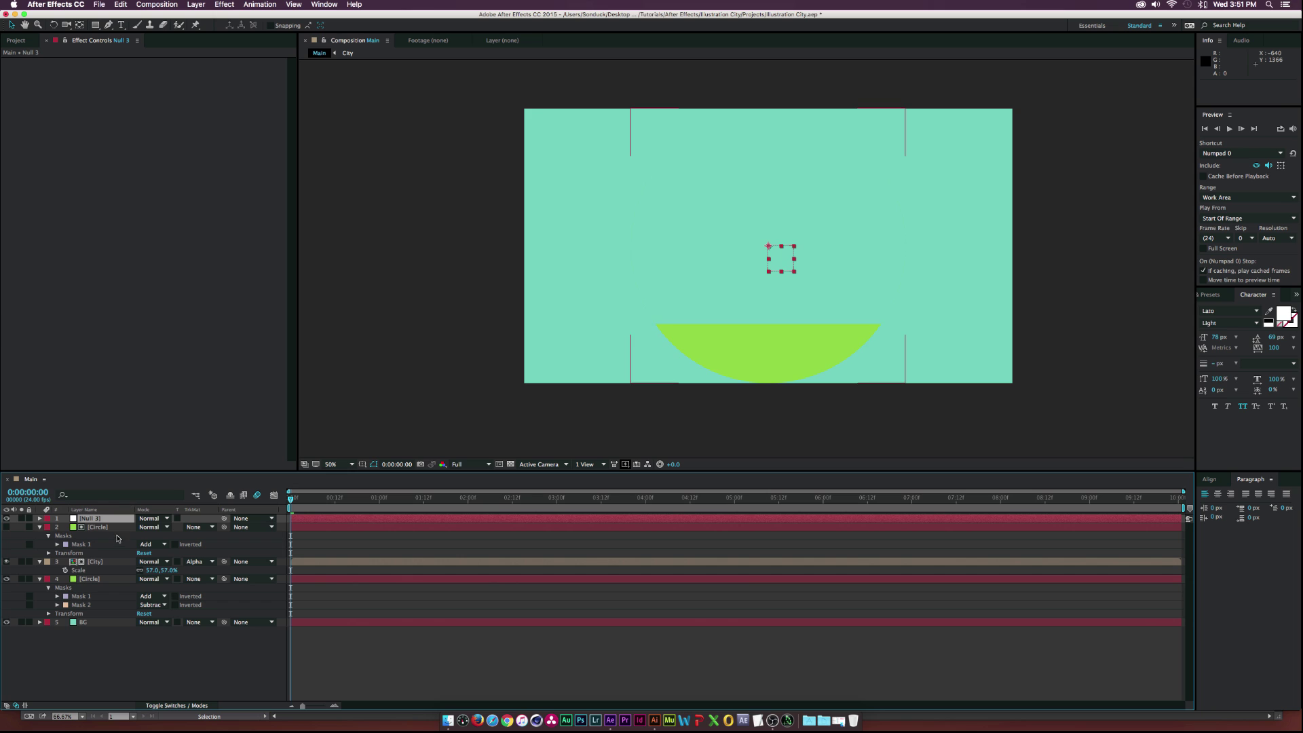
pyautogui.click(97, 527)
pyautogui.keyDown('shift'); pyautogui.click(94, 580); pyautogui.keyUp('shift')
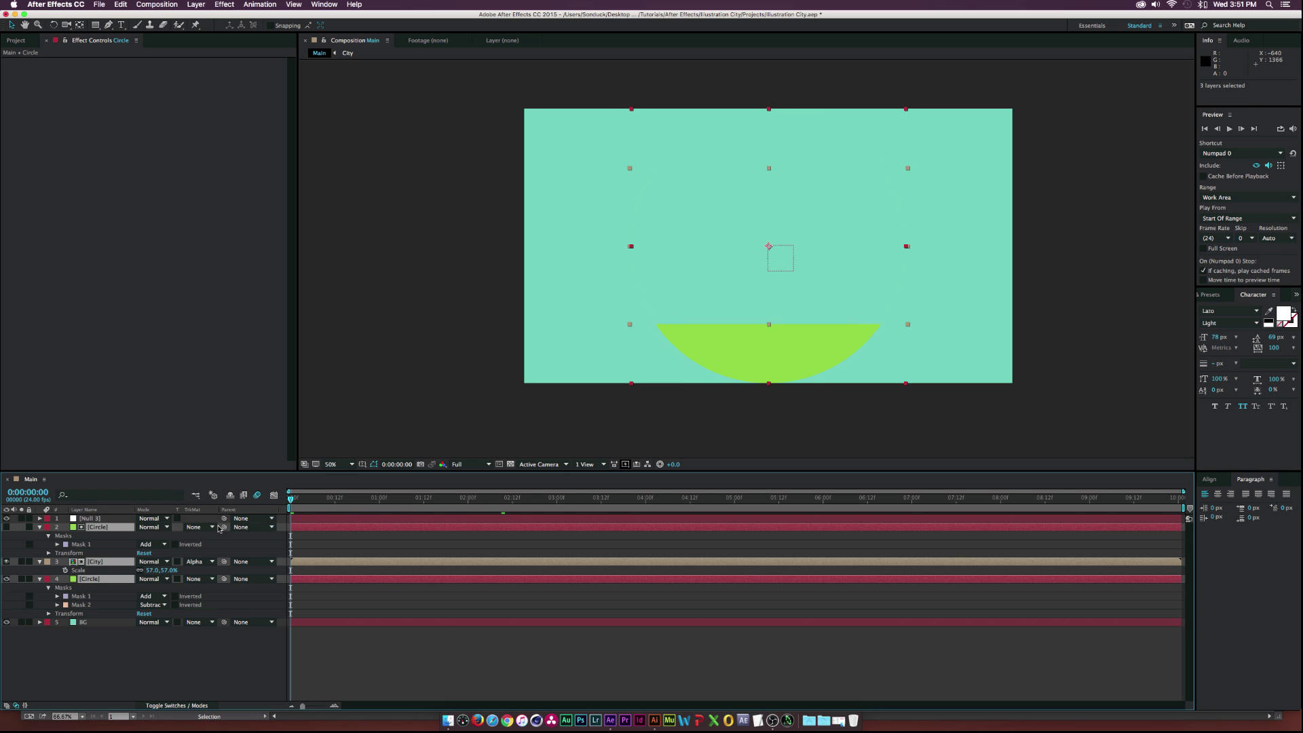
pyautogui.moveTo(224, 528); pyautogui.dragTo(151, 517)
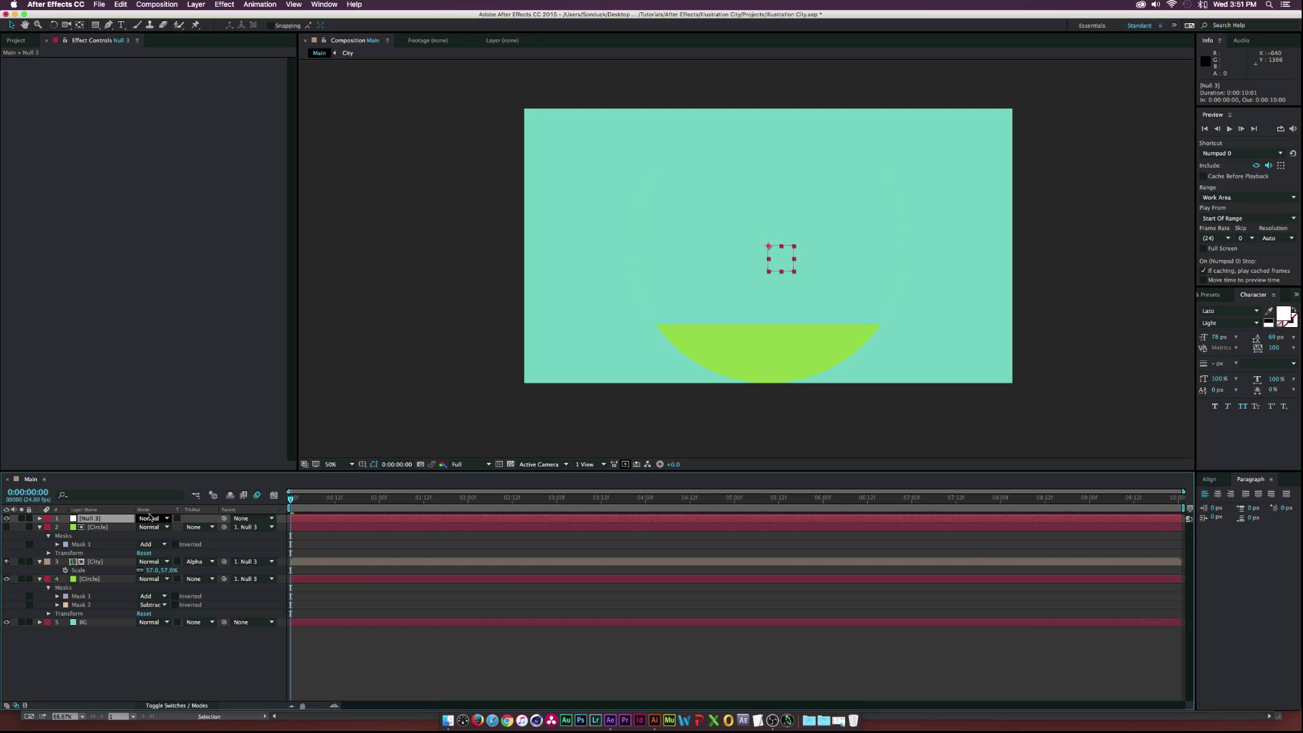
# Keyframe Null 3's Scale and raise it to about 204%
pyautogui.press('s')
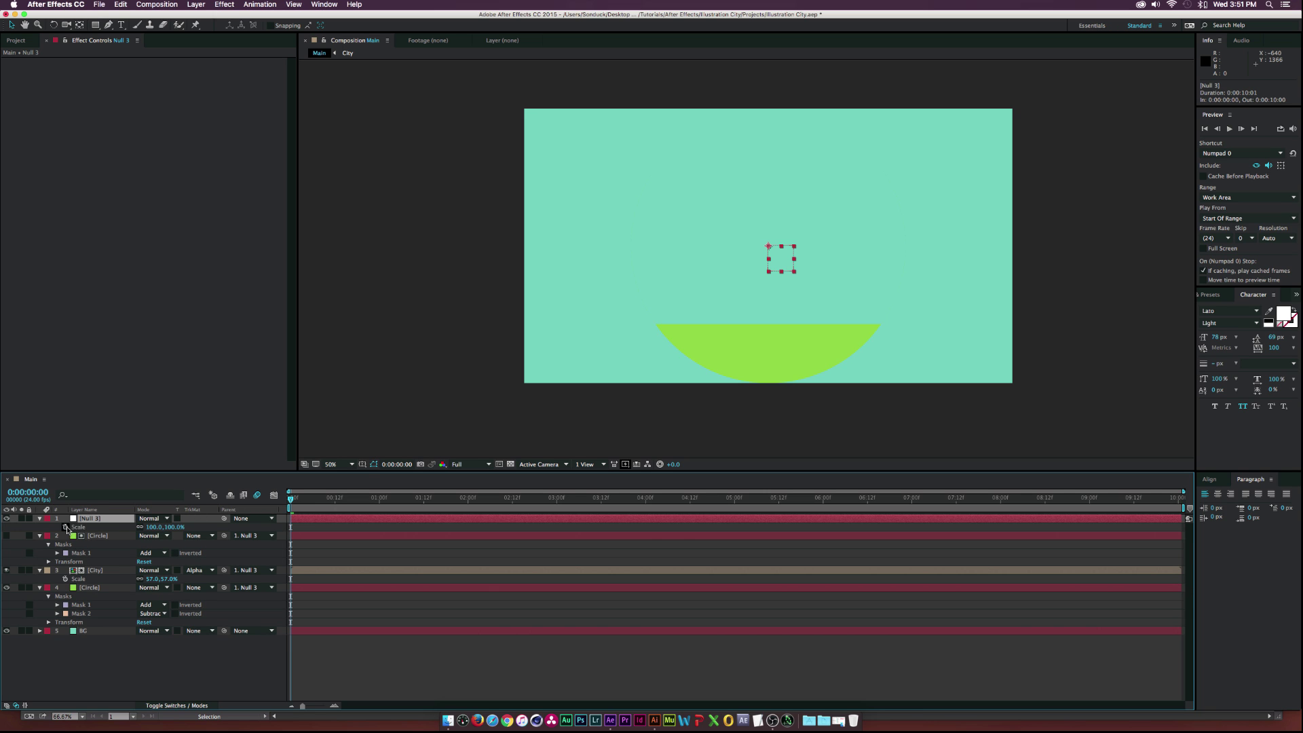
pyautogui.click(65, 527)
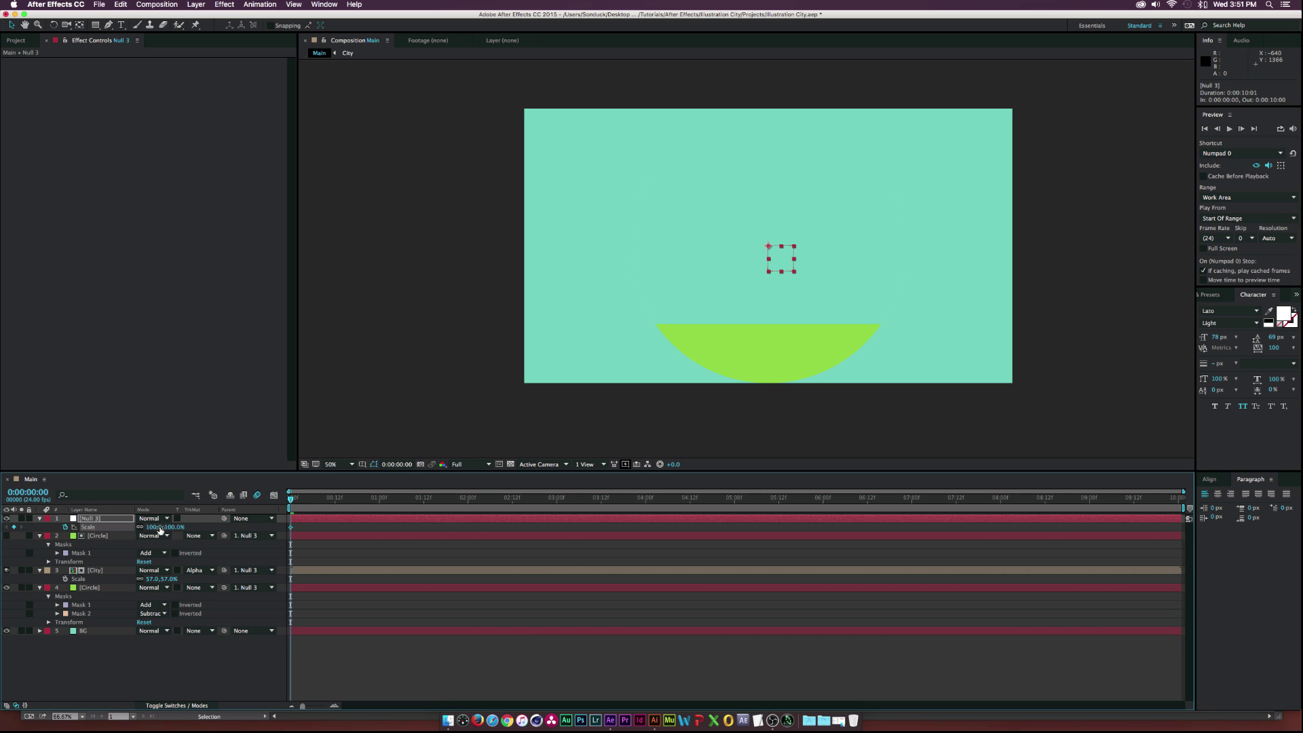
pyautogui.moveTo(160, 527); pyautogui.dragTo(212, 525)
pyautogui.moveTo(298, 498); pyautogui.dragTo(424, 502)
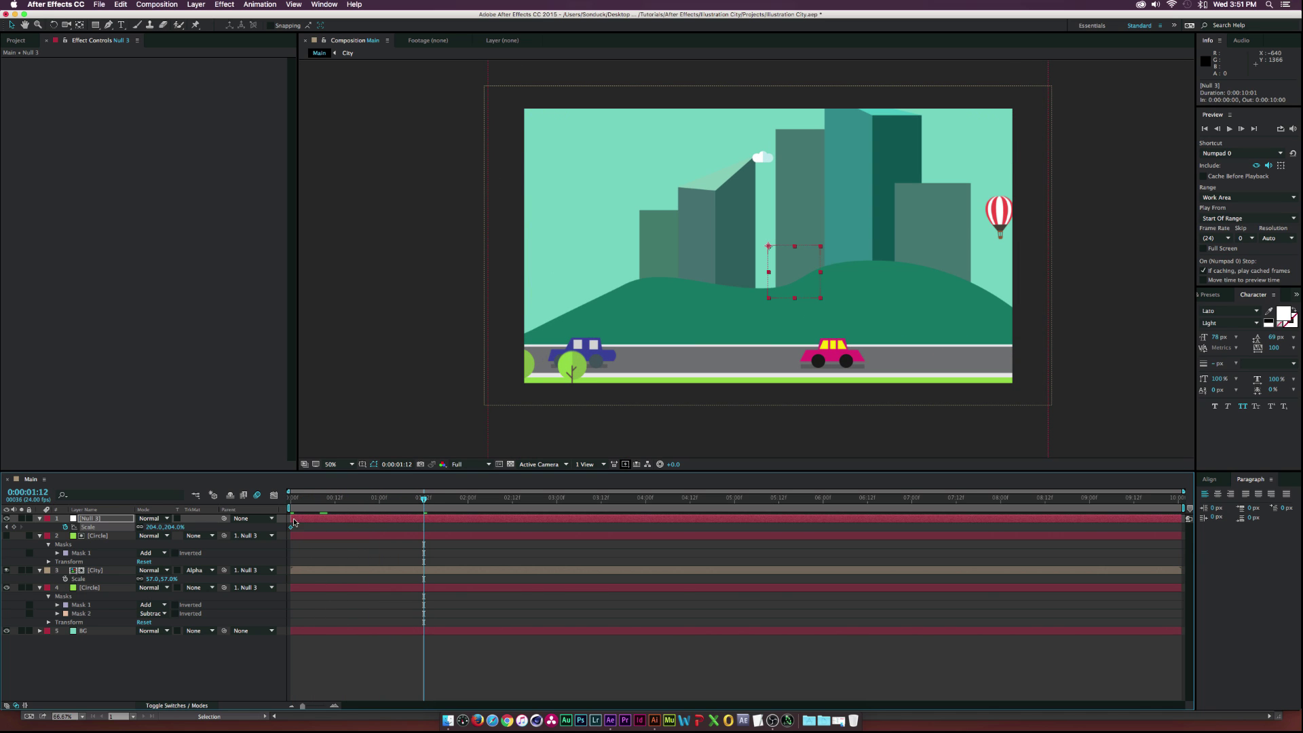
# Move the first Scale keyframe to about 0:18 and set Null 3's Scale to 78% at 10:00
pyautogui.moveTo(290, 526); pyautogui.dragTo(1245, 496)
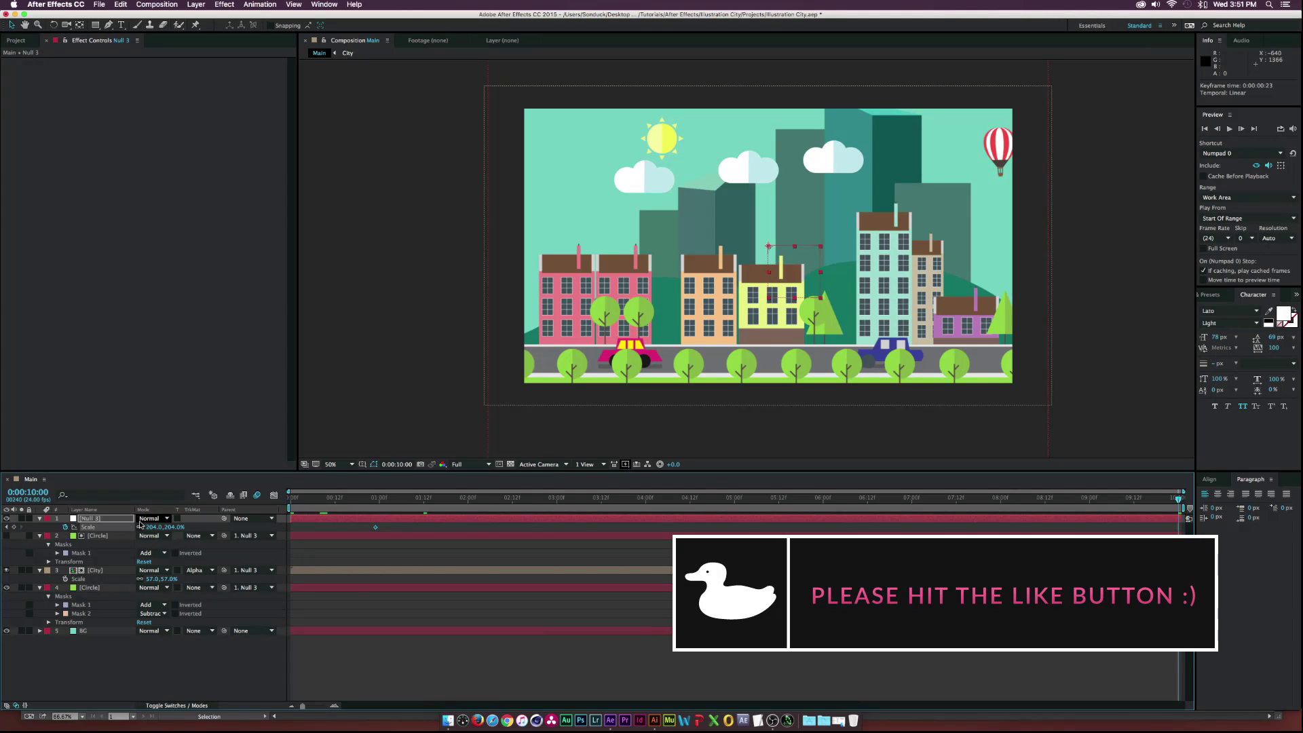
pyautogui.moveTo(155, 527); pyautogui.dragTo(100, 527)
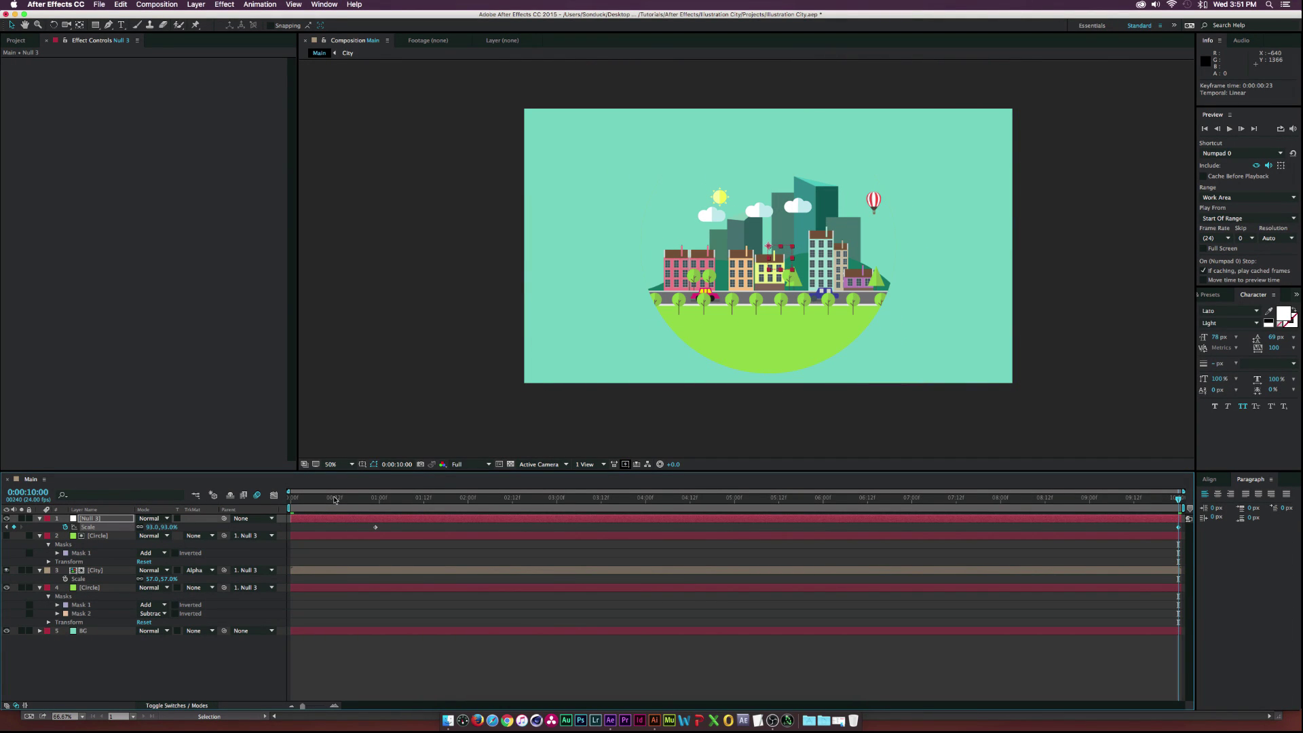
pyautogui.moveTo(377, 500); pyautogui.dragTo(942, 516)
pyautogui.moveTo(1056, 516); pyautogui.dragTo(1129, 513)
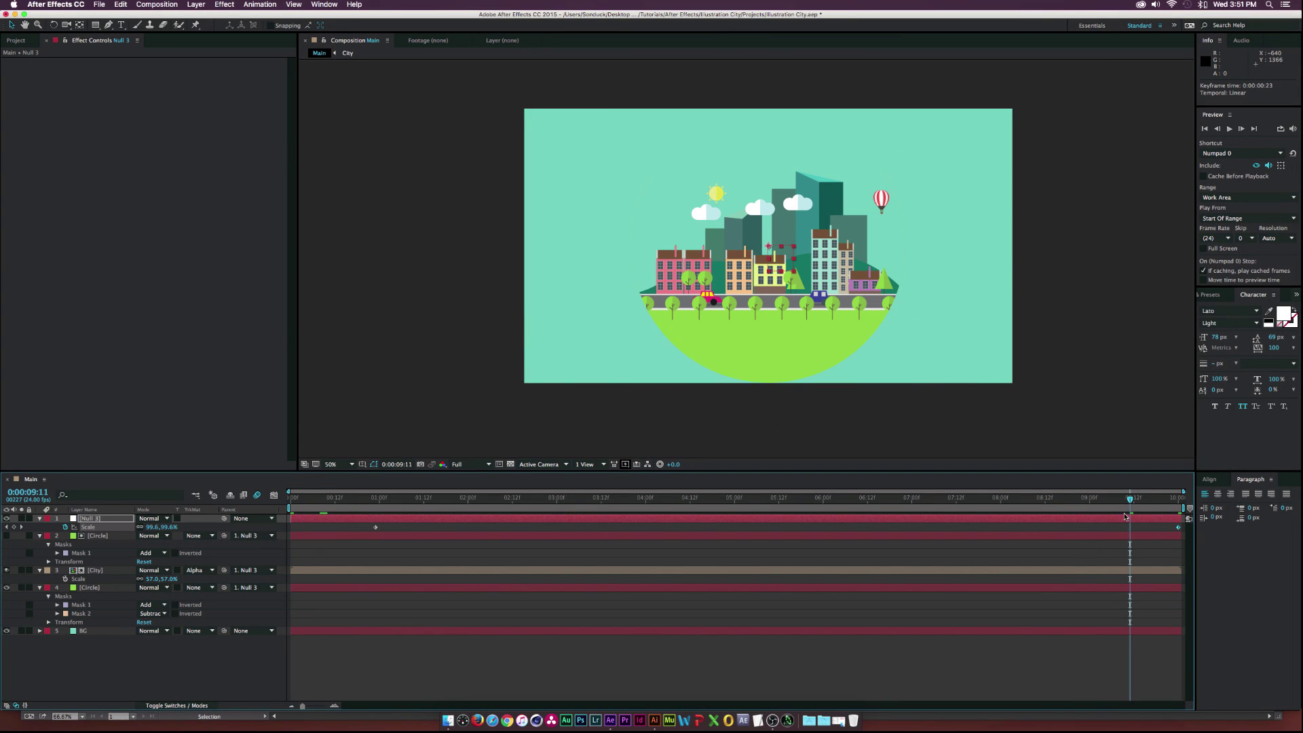
pyautogui.press('k')
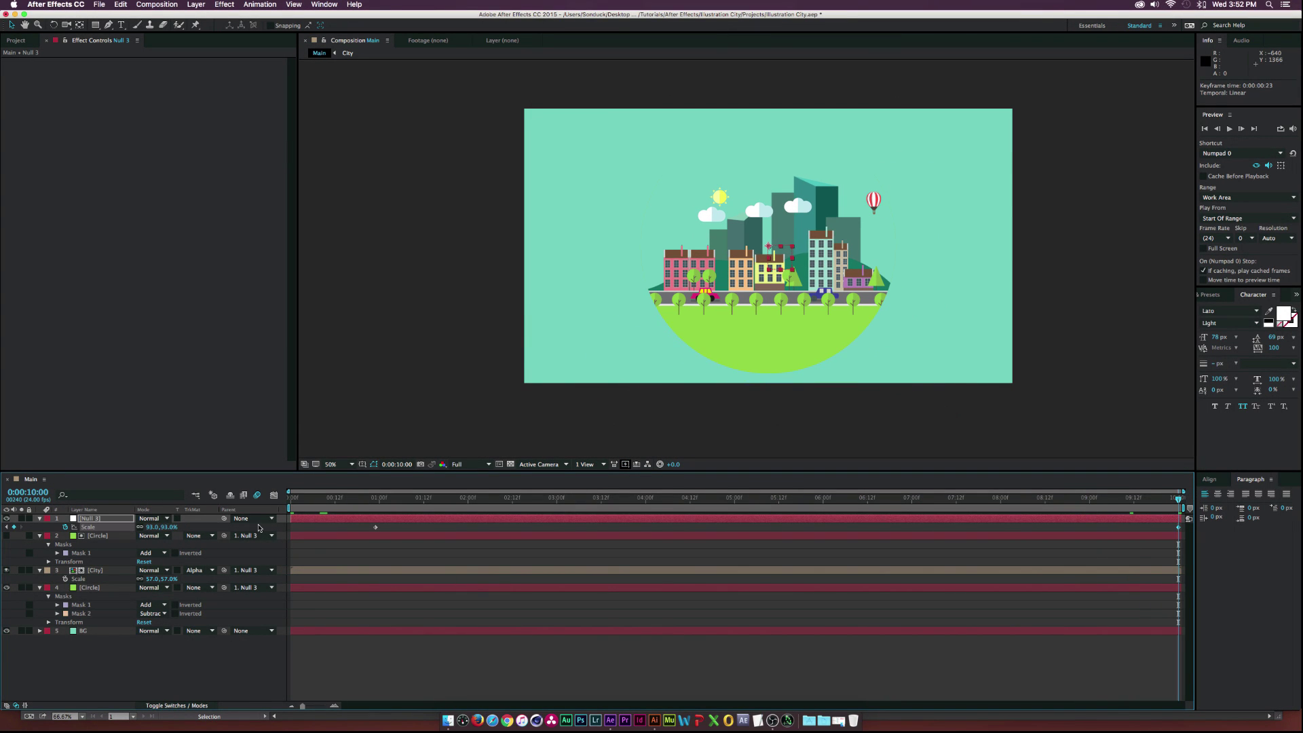
pyautogui.moveTo(148, 529); pyautogui.dragTo(182, 718)
# Turn on motion blur for the City and Circle layers and preview the zoom-out
pyautogui.click(175, 706)
pyautogui.click(178, 570)
pyautogui.click(178, 537)
pyautogui.moveTo(358, 499); pyautogui.dragTo(1133, 502)
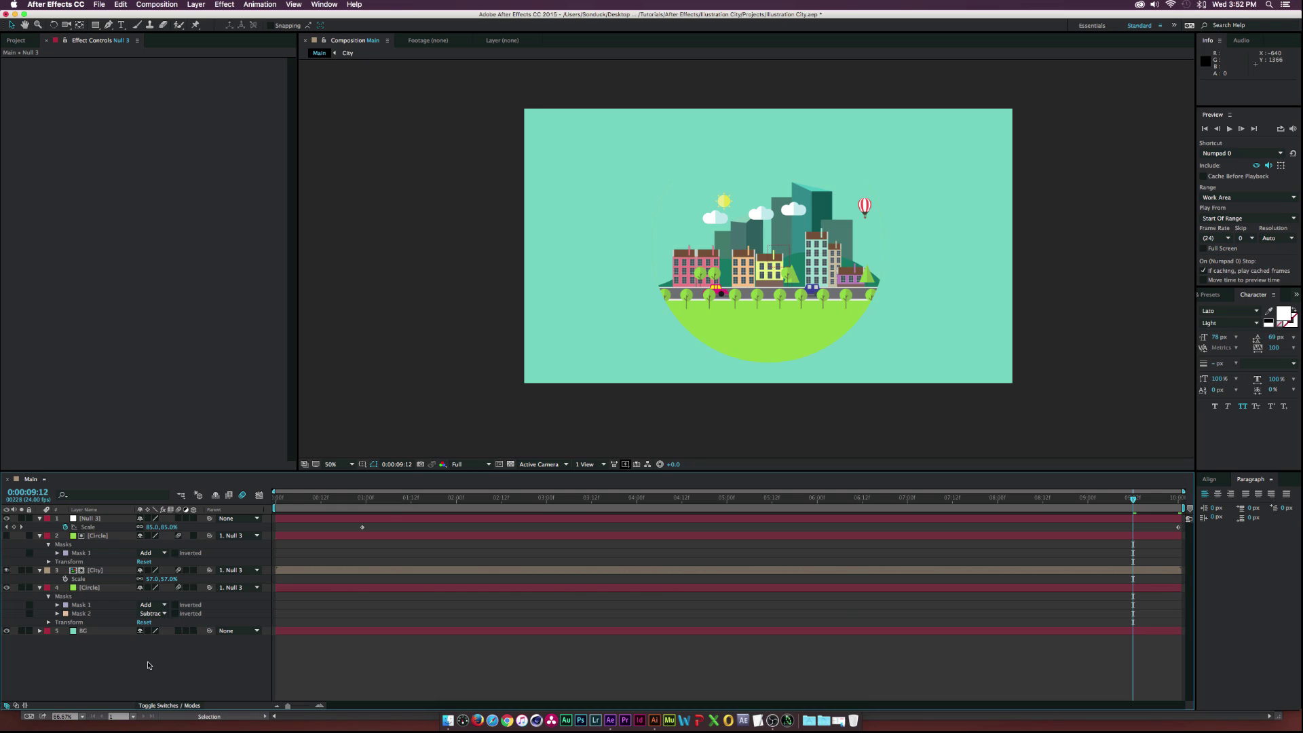